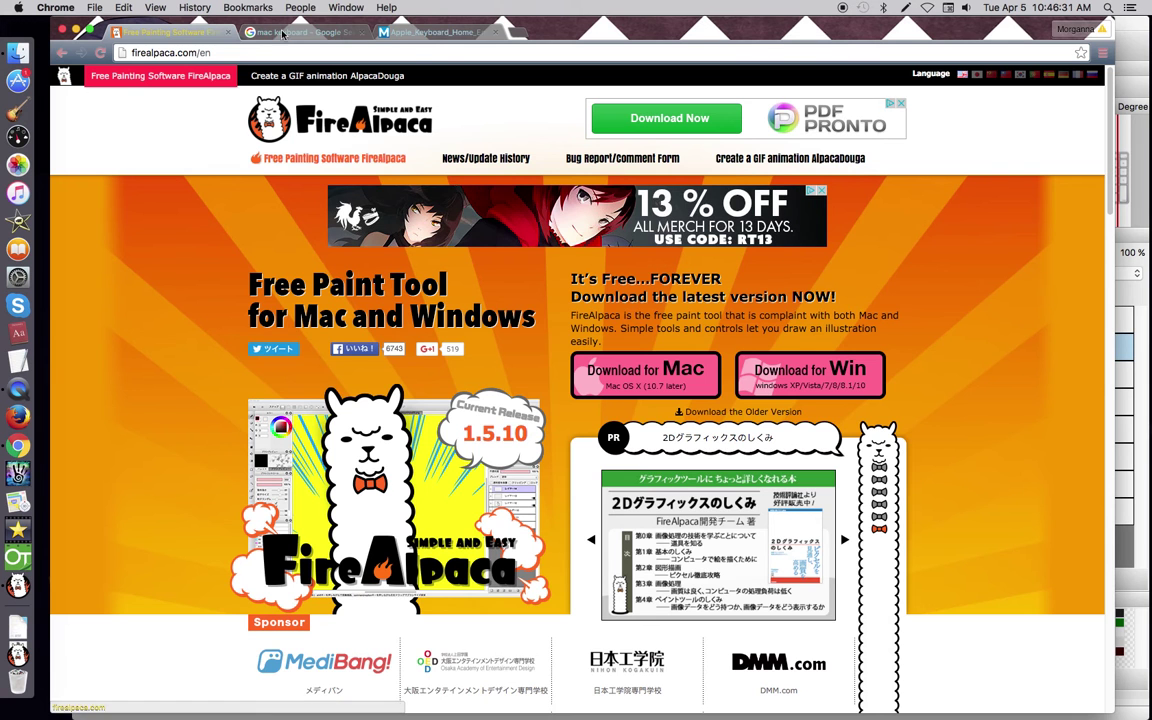
Close the mac keyboard search tab in Chrome and bring FireAlpaca's keyboard document forward.
left_click(415, 33)
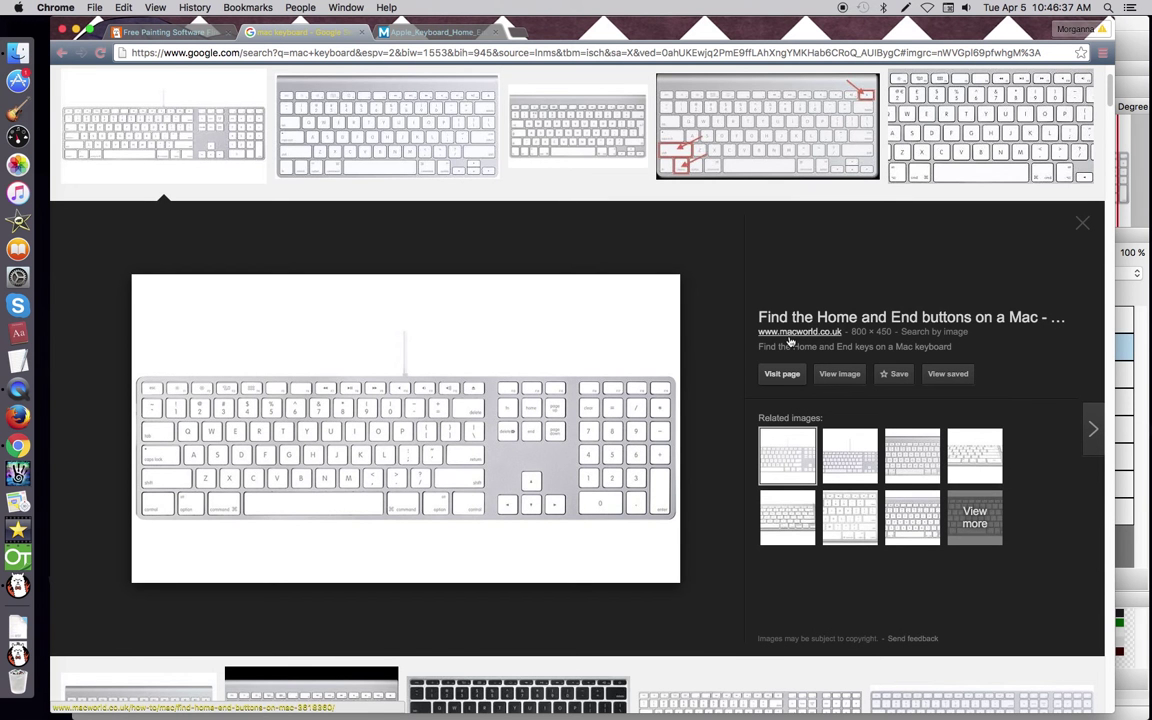
left_click(362, 33)
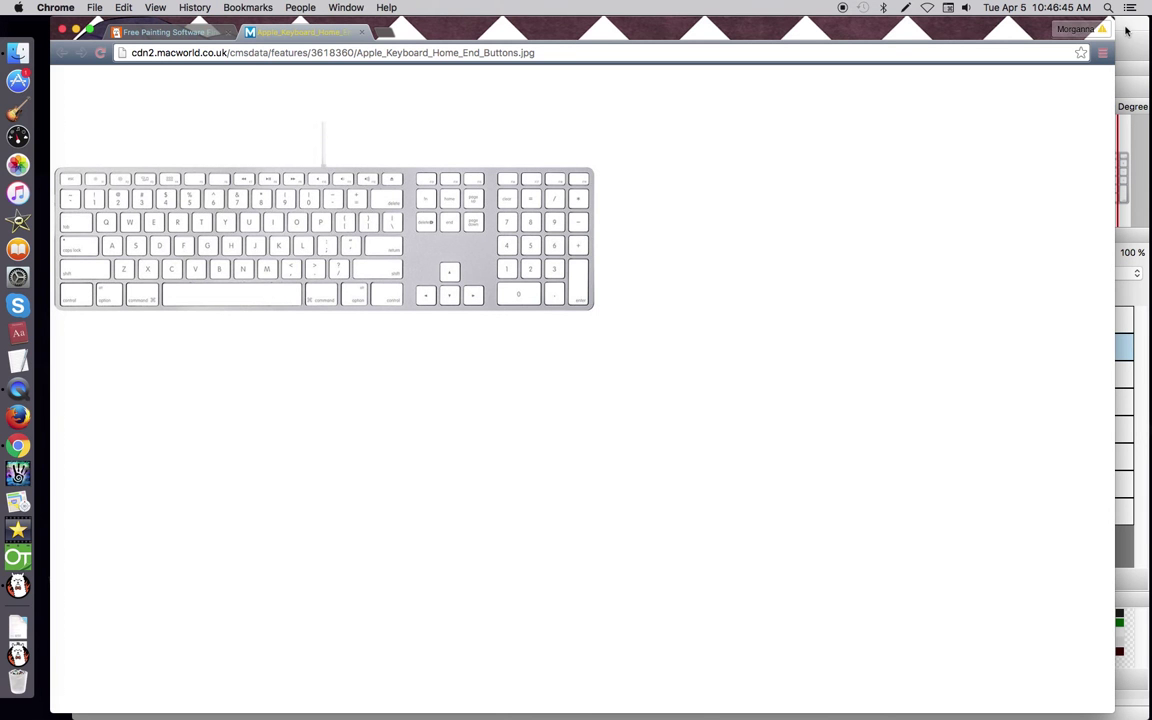
left_click(1127, 30)
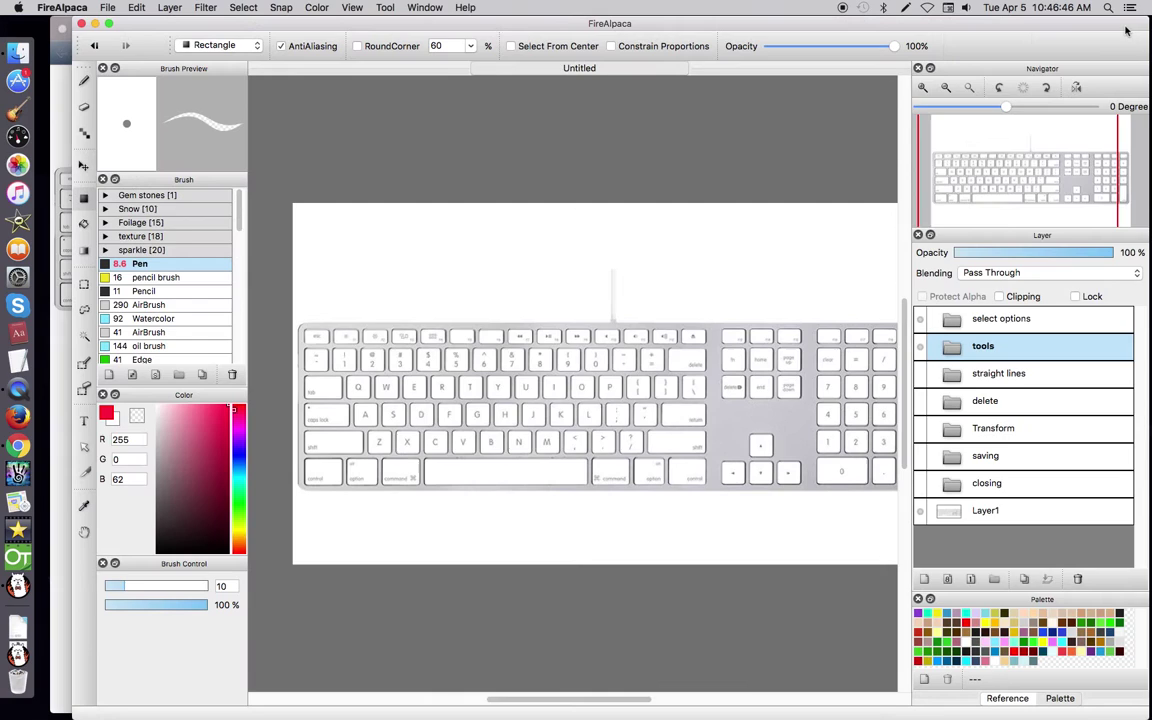
Fit the keyboard image to the window, browse the File through View menus, then show the closing highlights.
left_click(969, 88)
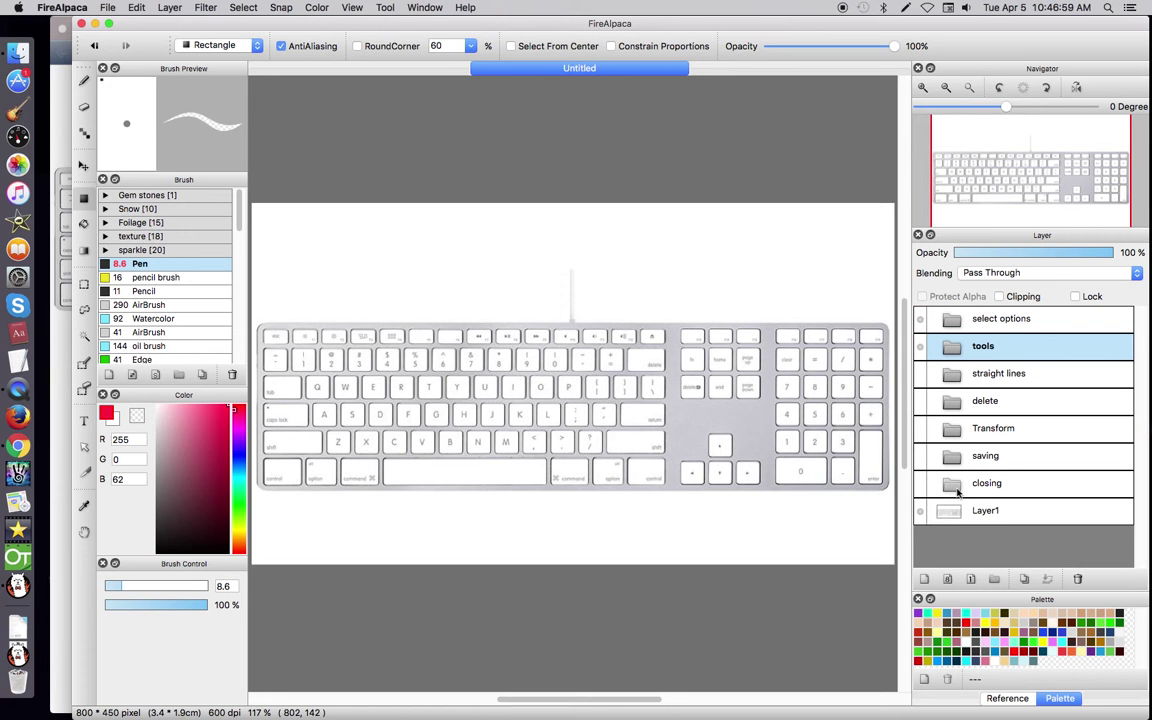
left_click(108, 8)
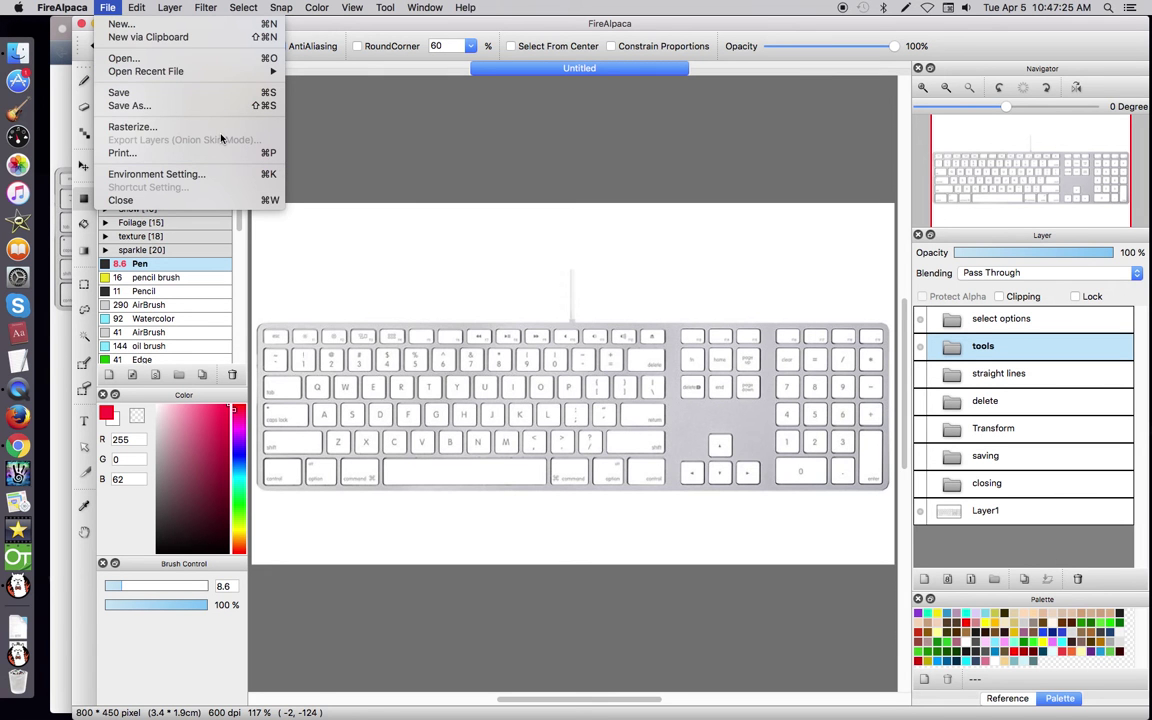
mouse_move(140, 10)
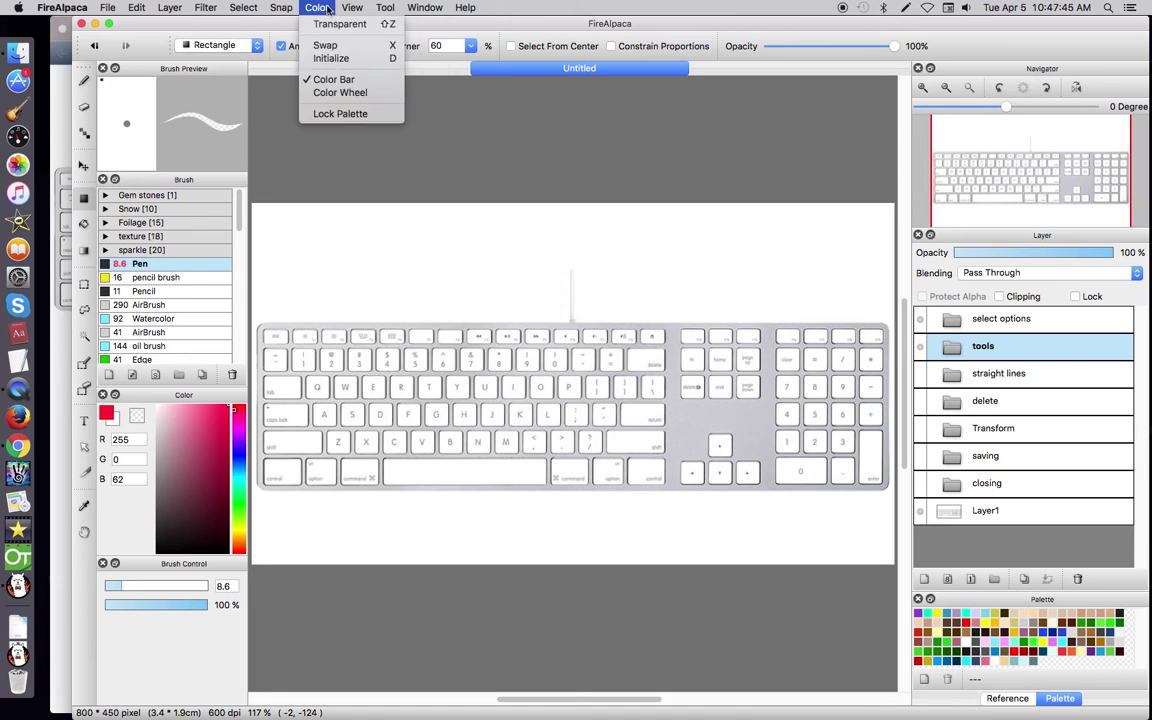
mouse_move(388, 12)
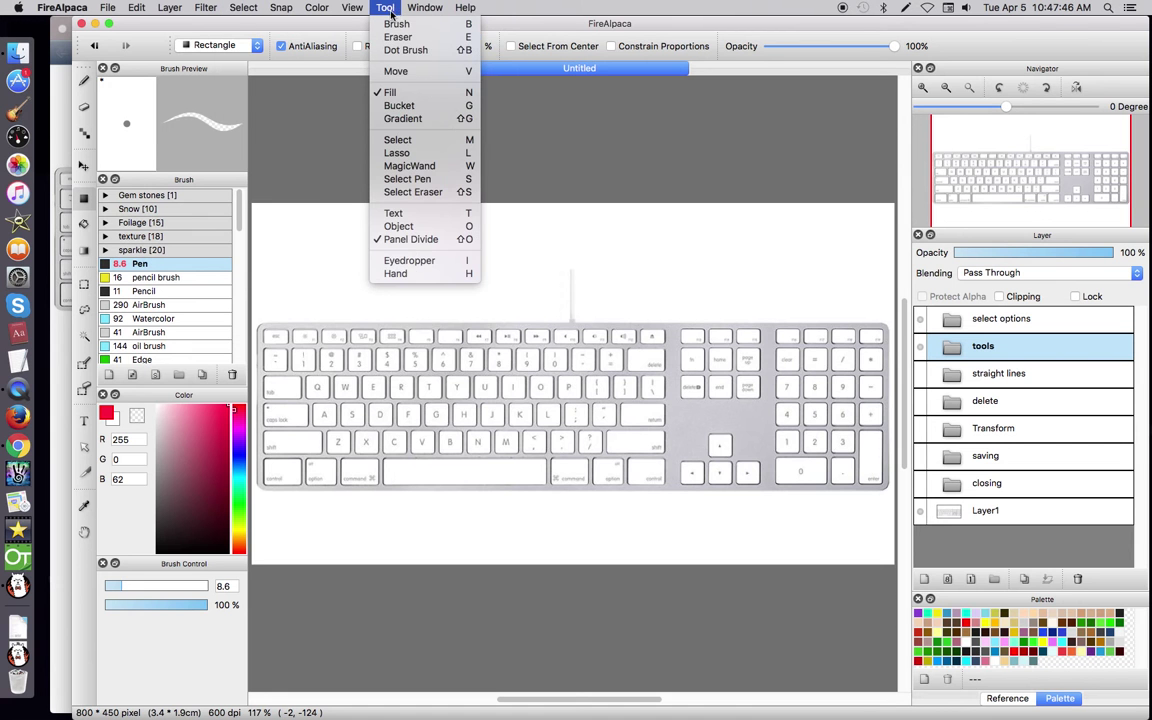
left_click(298, 108)
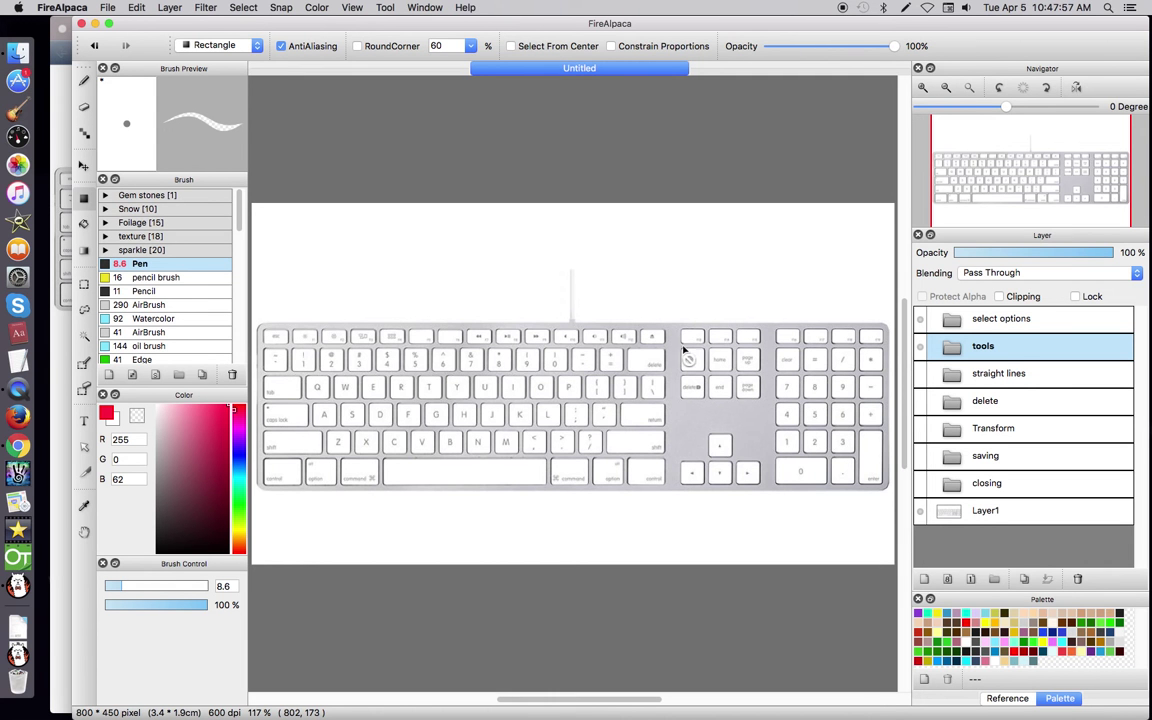
left_click(920, 484)
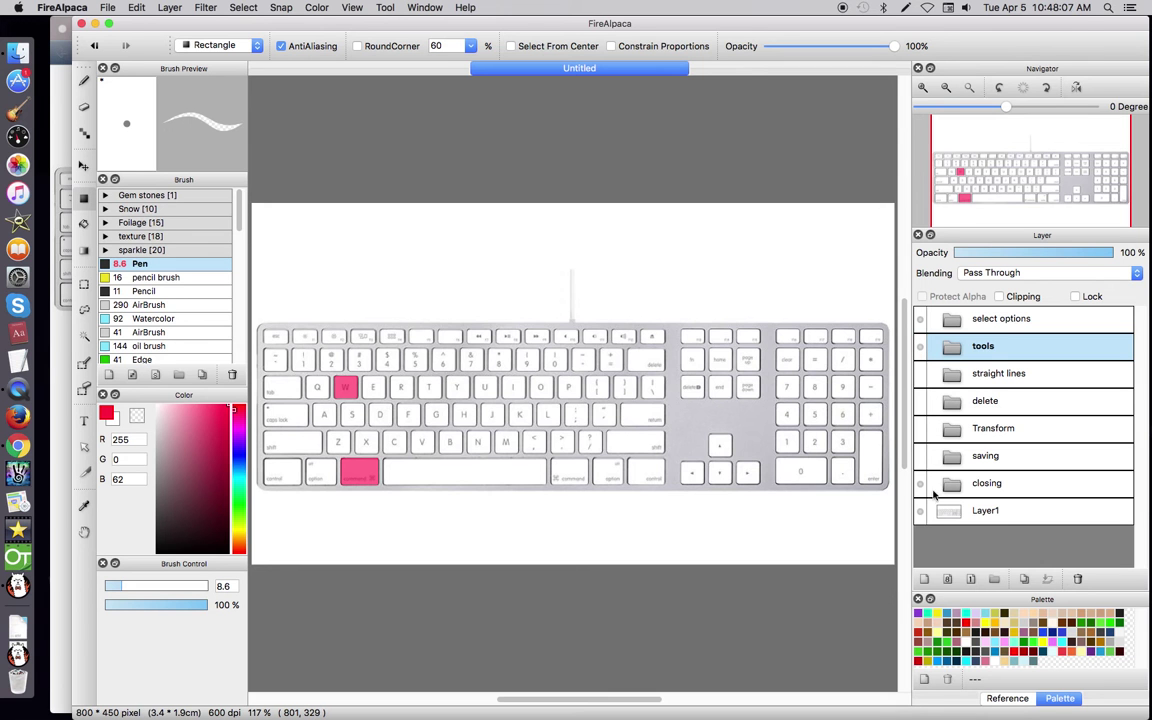
Demonstrate Cmd+W and cancel it, then swap the closing highlights for the saving ones and invoke Cmd+S.
key("super+w")
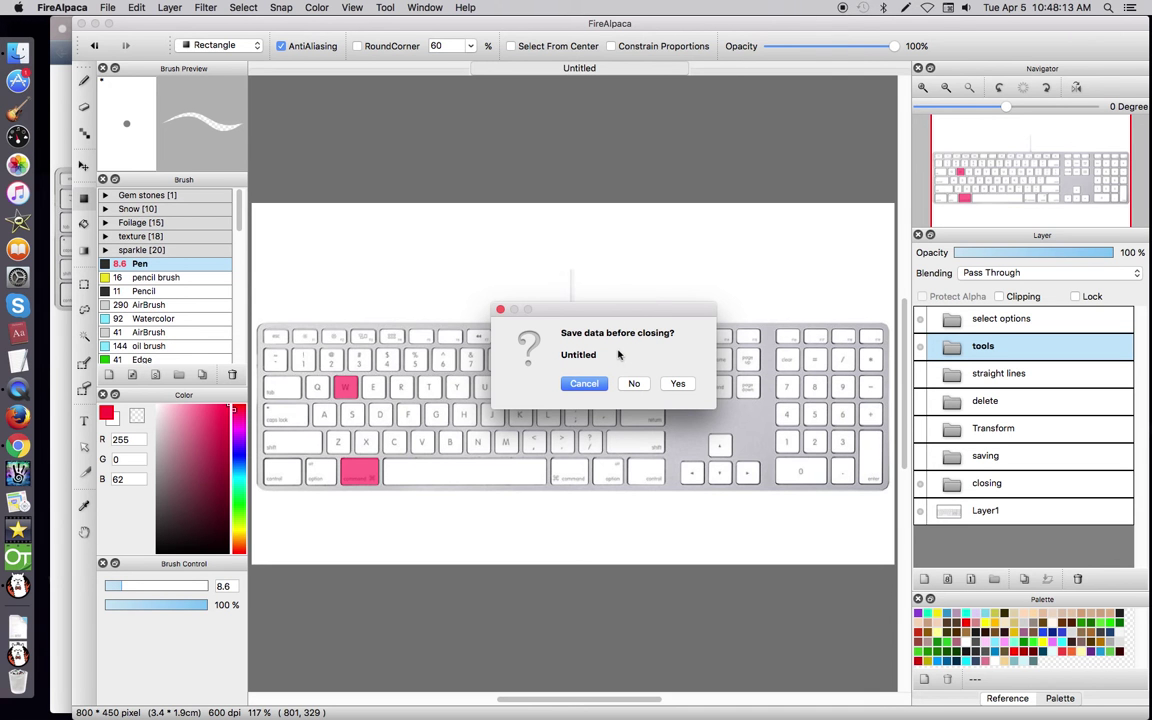
left_click(600, 384)
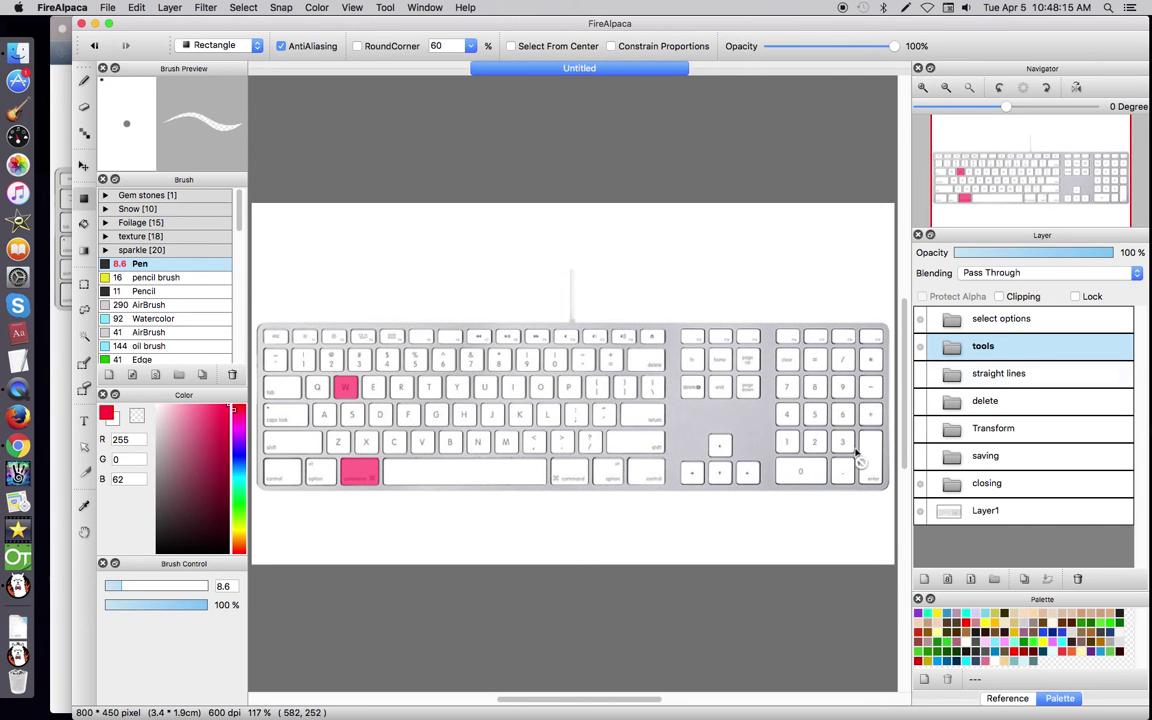
left_click(919, 483)
left_click(919, 456)
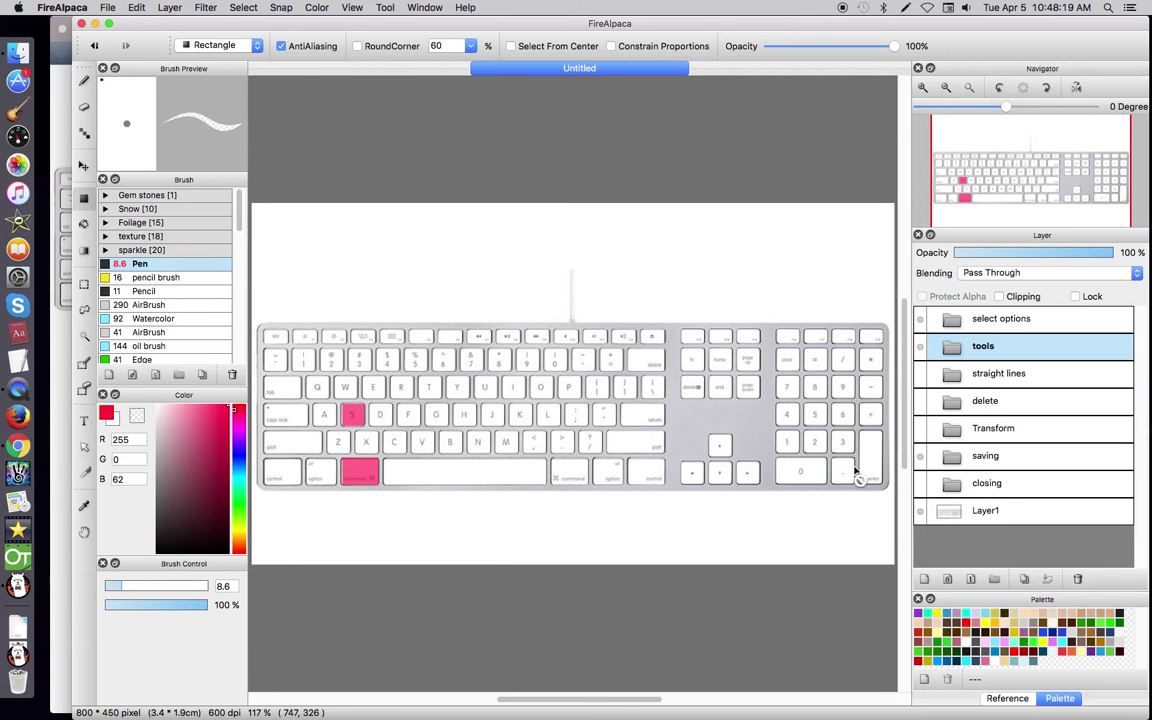
key("super+s")
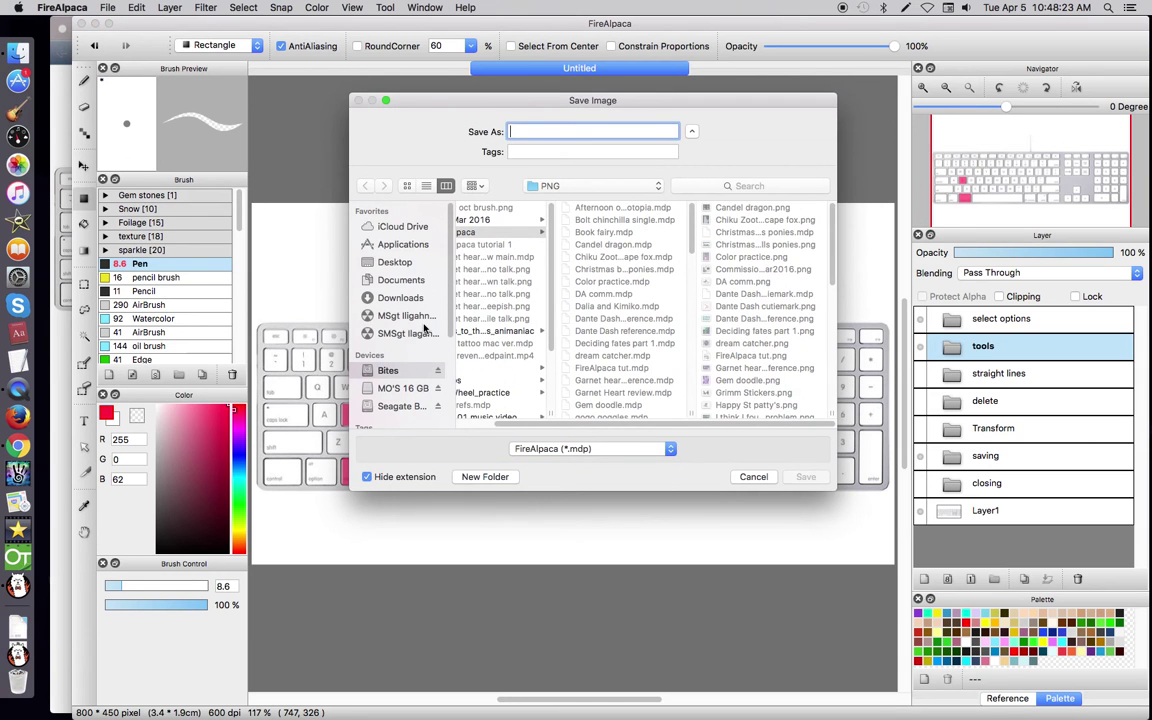
Save the document as keyboard.mdp, show the save as highlight, check the File menu, then hide saving.
type("keyboard")
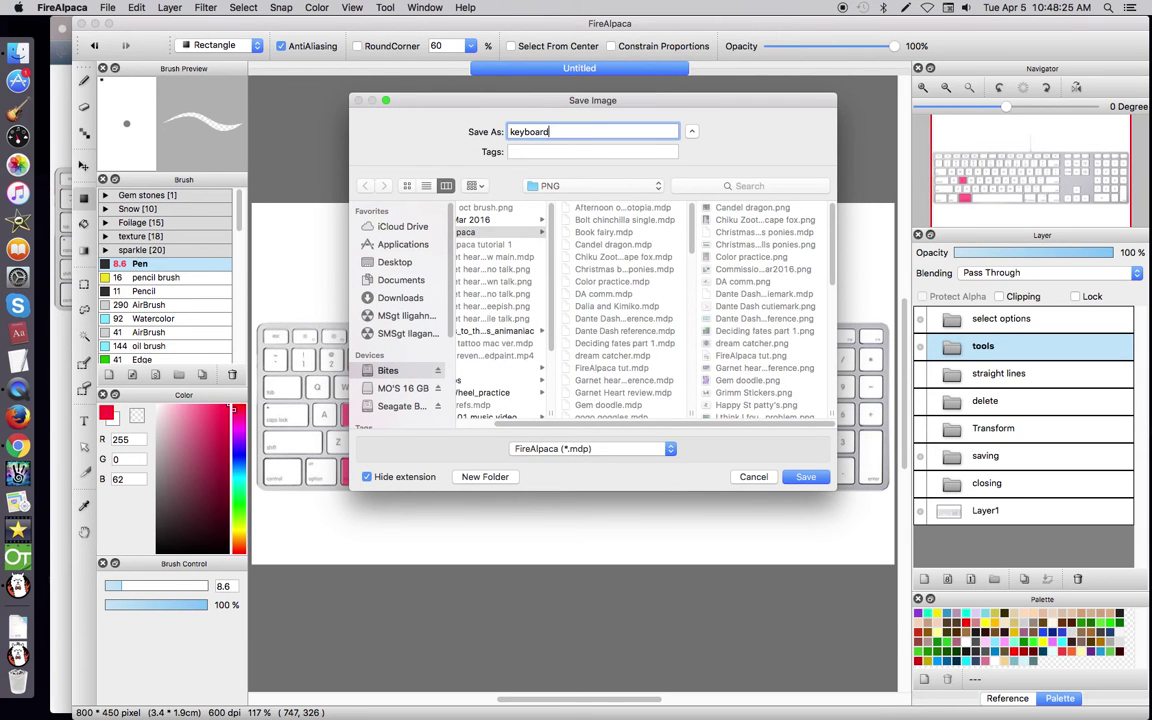
key("Return")
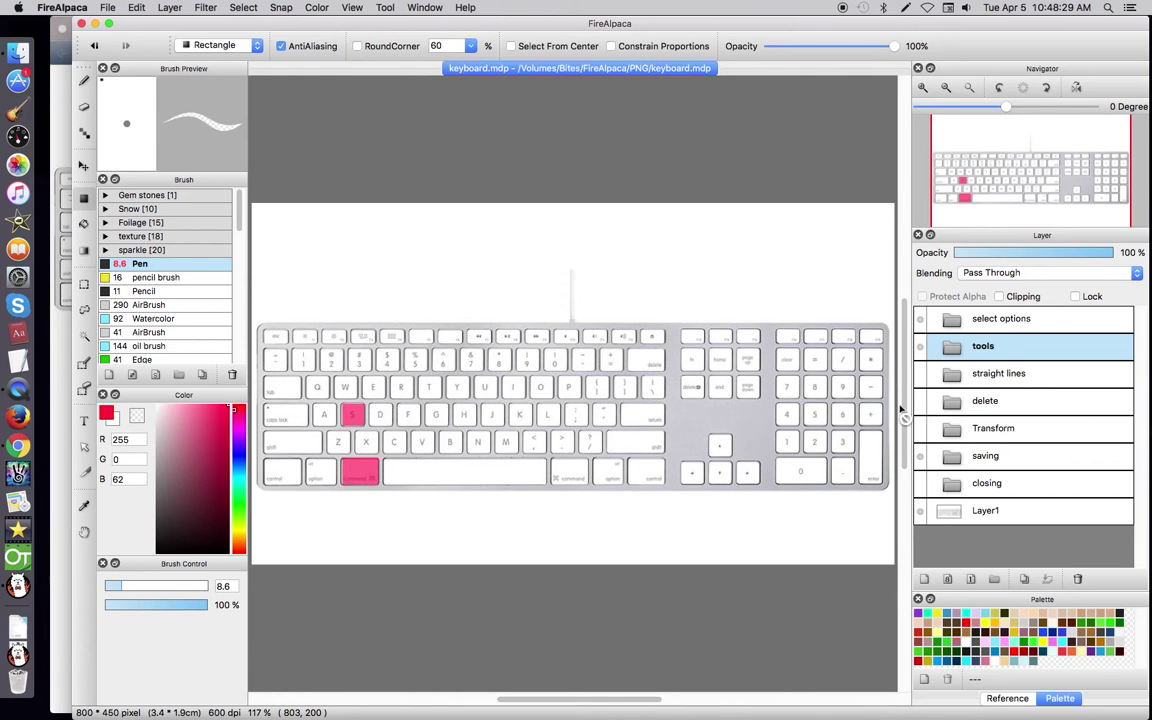
left_click(951, 459)
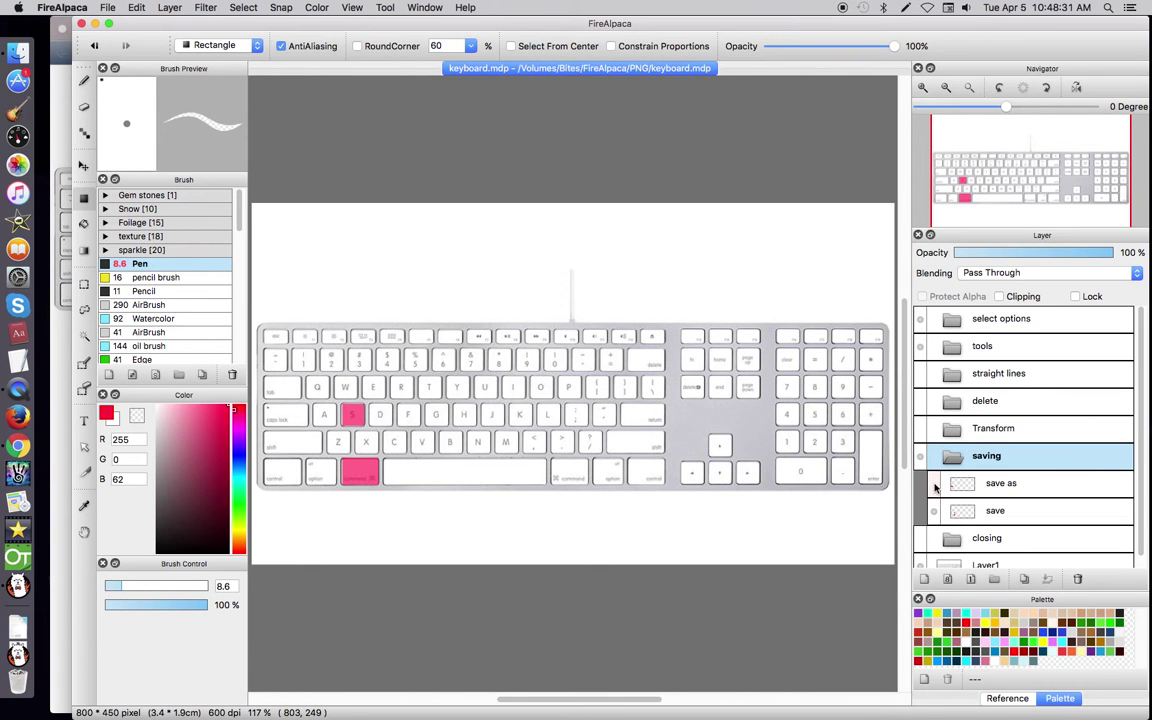
left_click(934, 485)
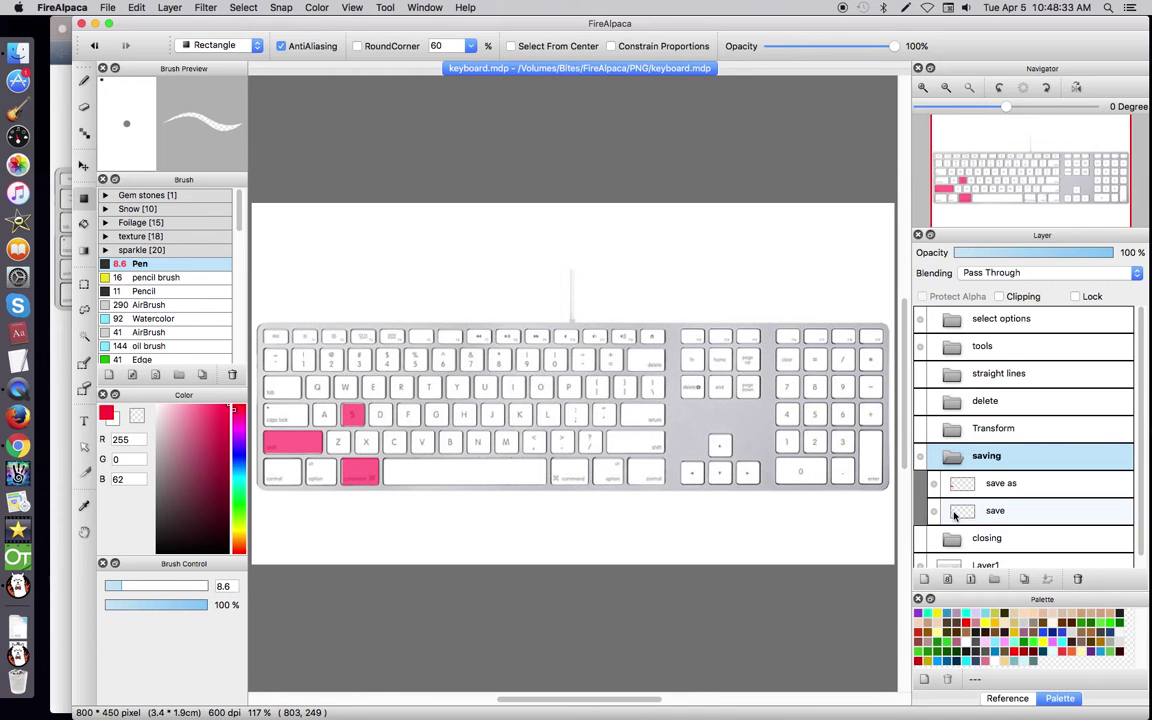
left_click(108, 8)
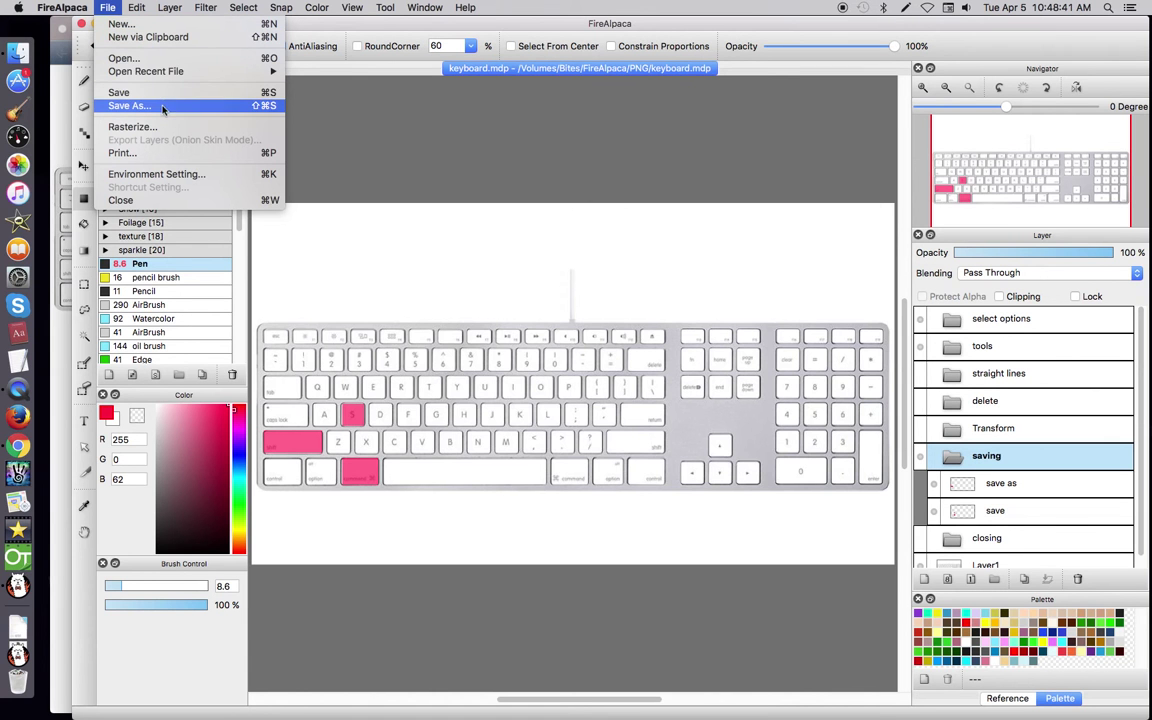
left_click(373, 125)
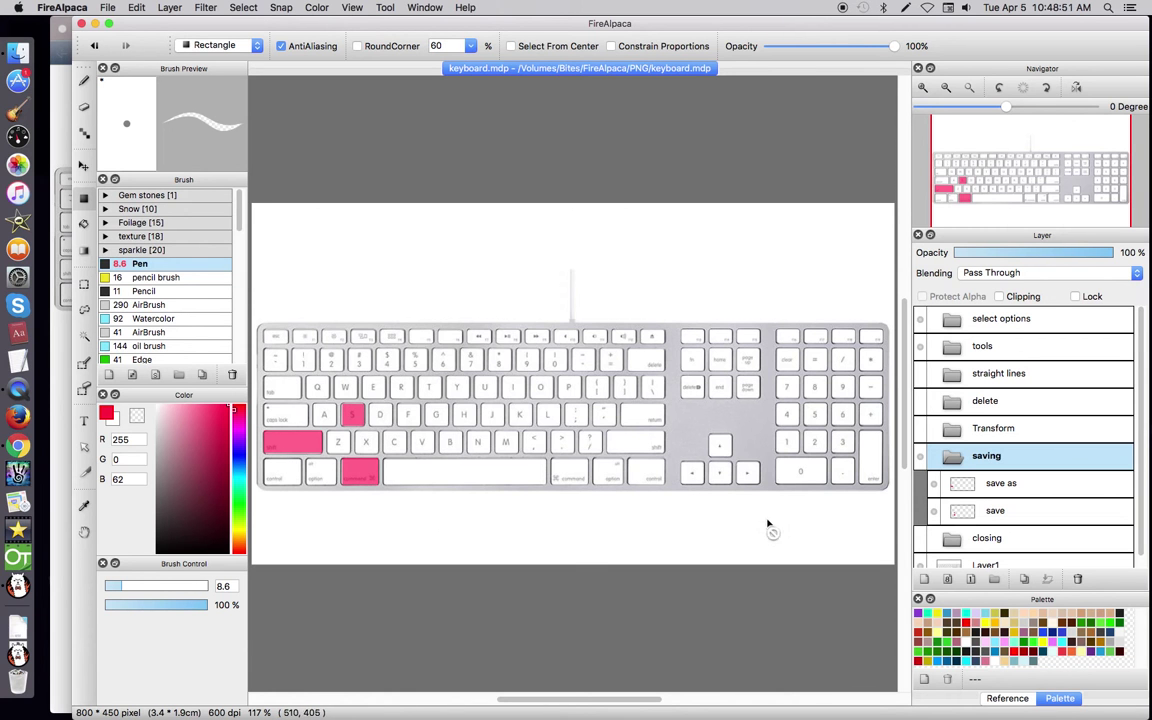
left_click(920, 456)
Show the Transform highlights and demo a Cmd+T shrink of the selection, then undo it.
left_click(955, 456)
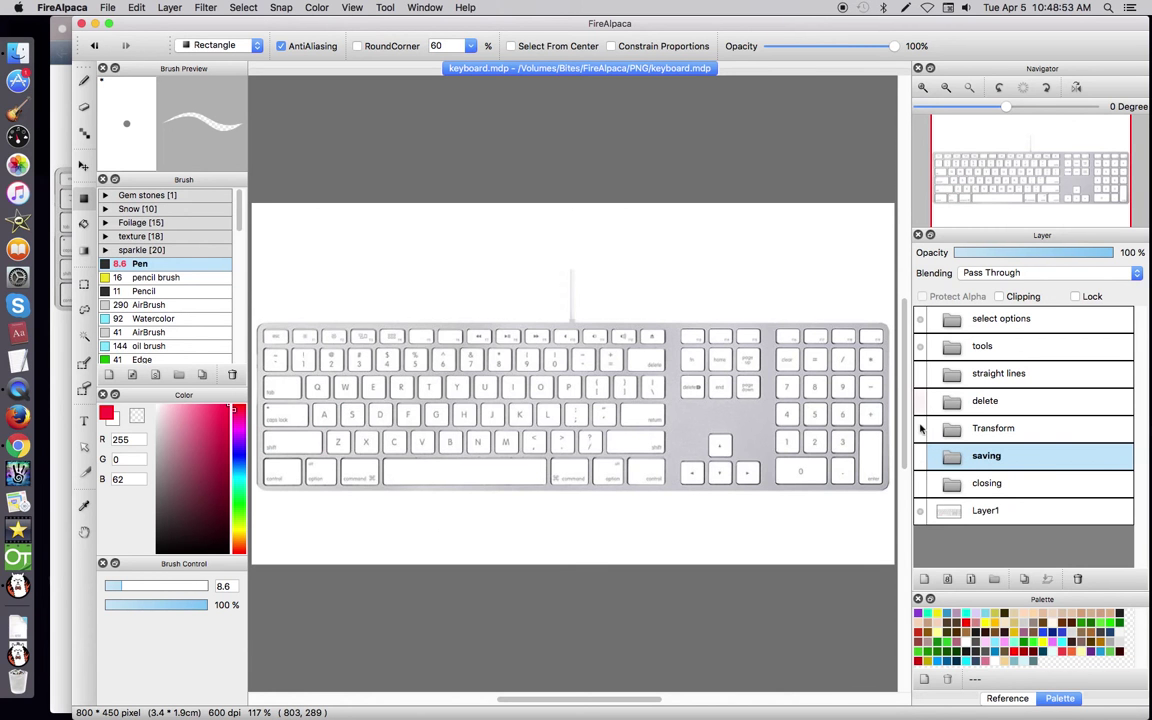
left_click(921, 429)
left_click(954, 432)
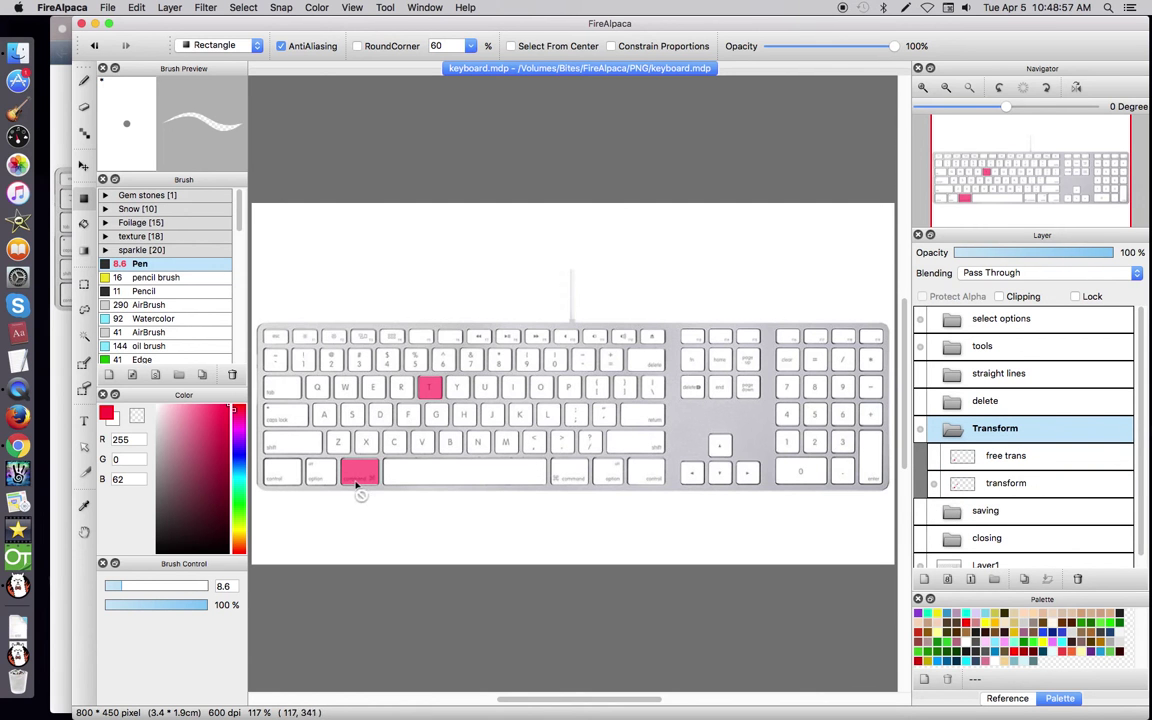
key("super+t")
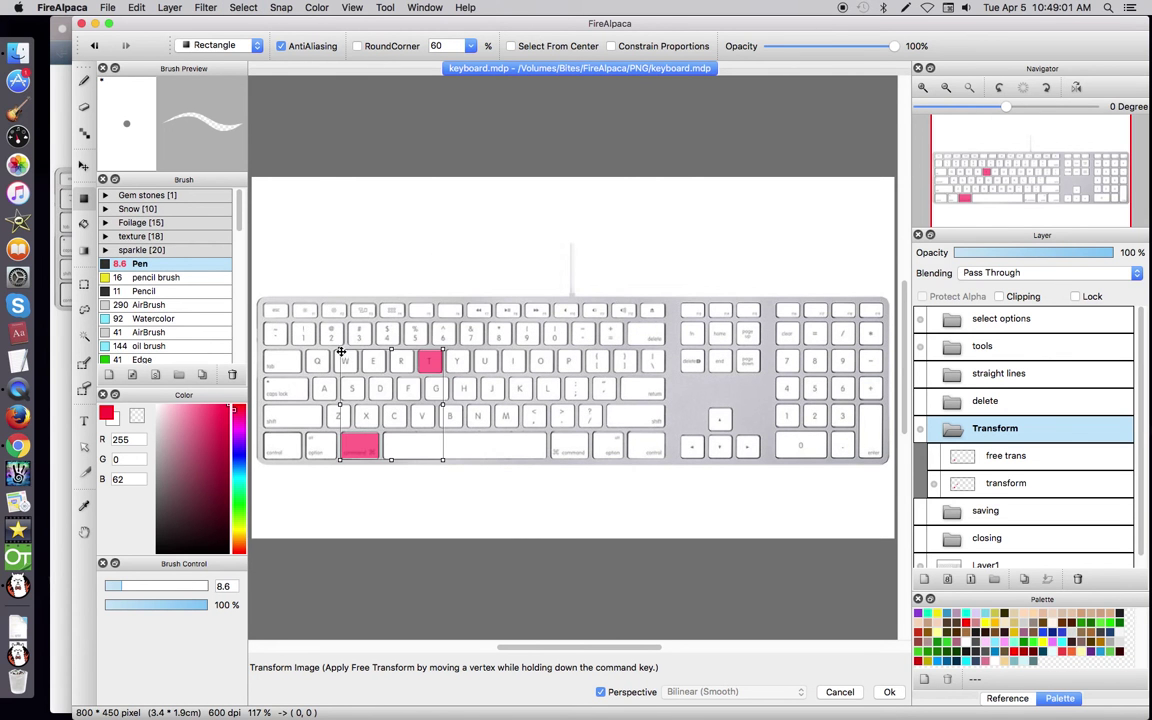
left_click_drag(341, 352, 381, 393)
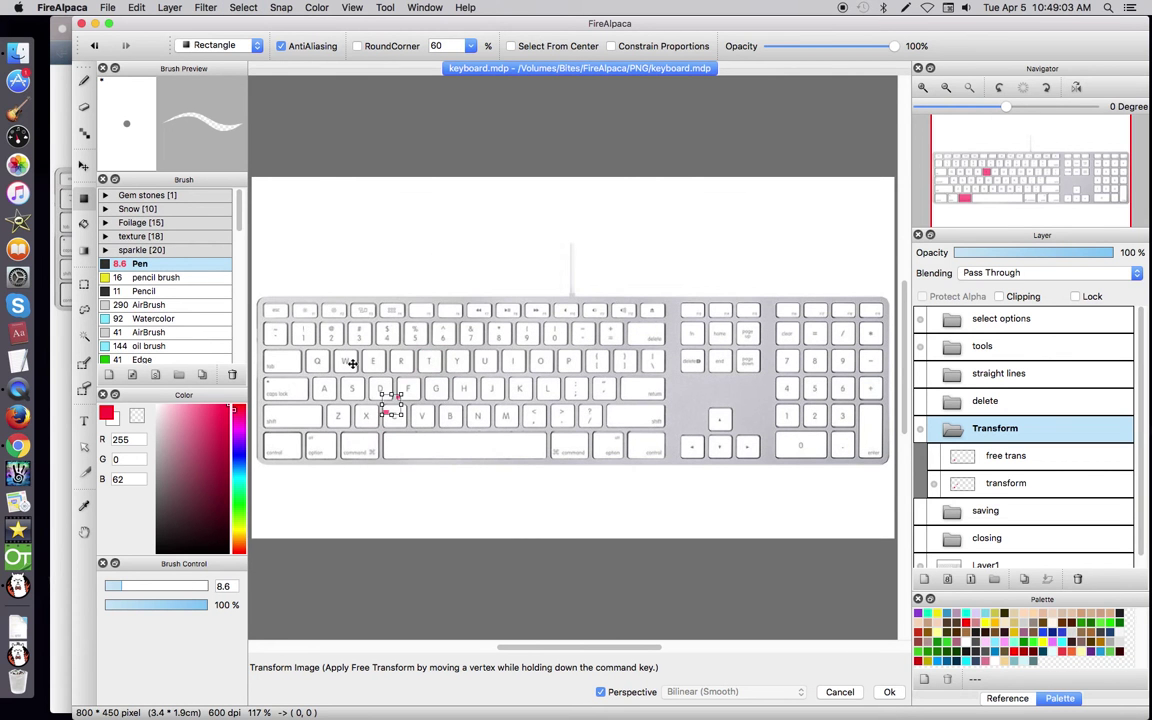
key("super+z")
key("Escape")
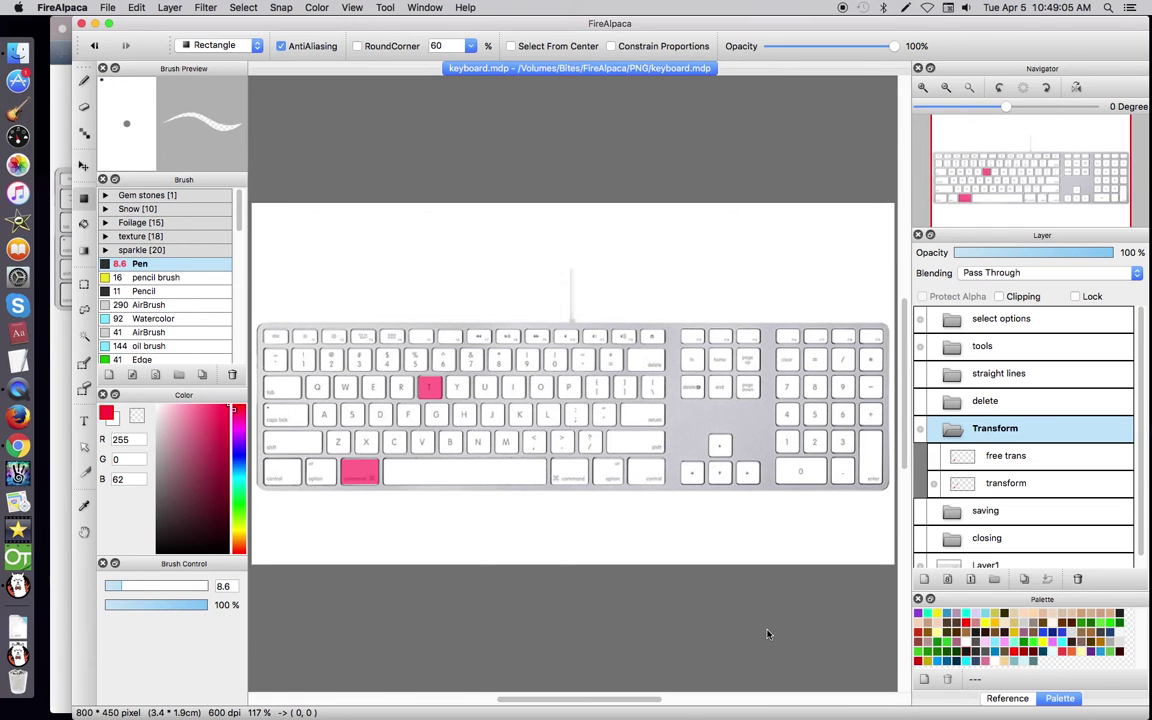
Show the free trans layer and move, enlarge and skew the pink command key with free transform.
left_click(933, 456)
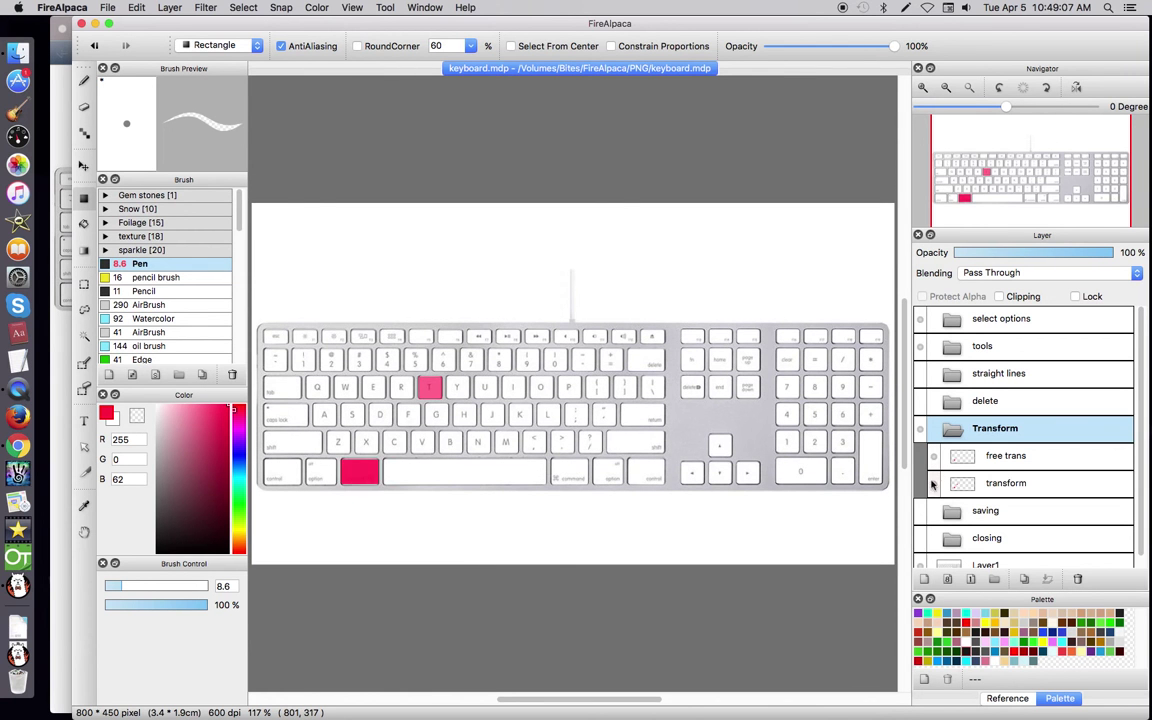
left_click(933, 484)
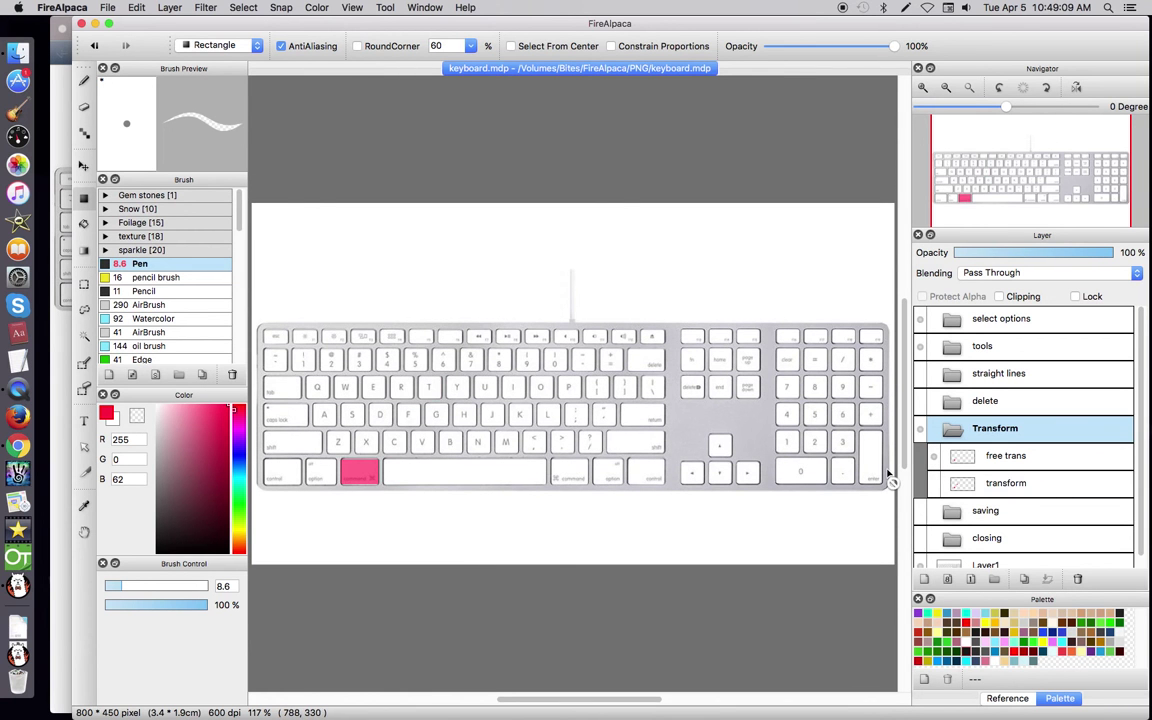
key("t")
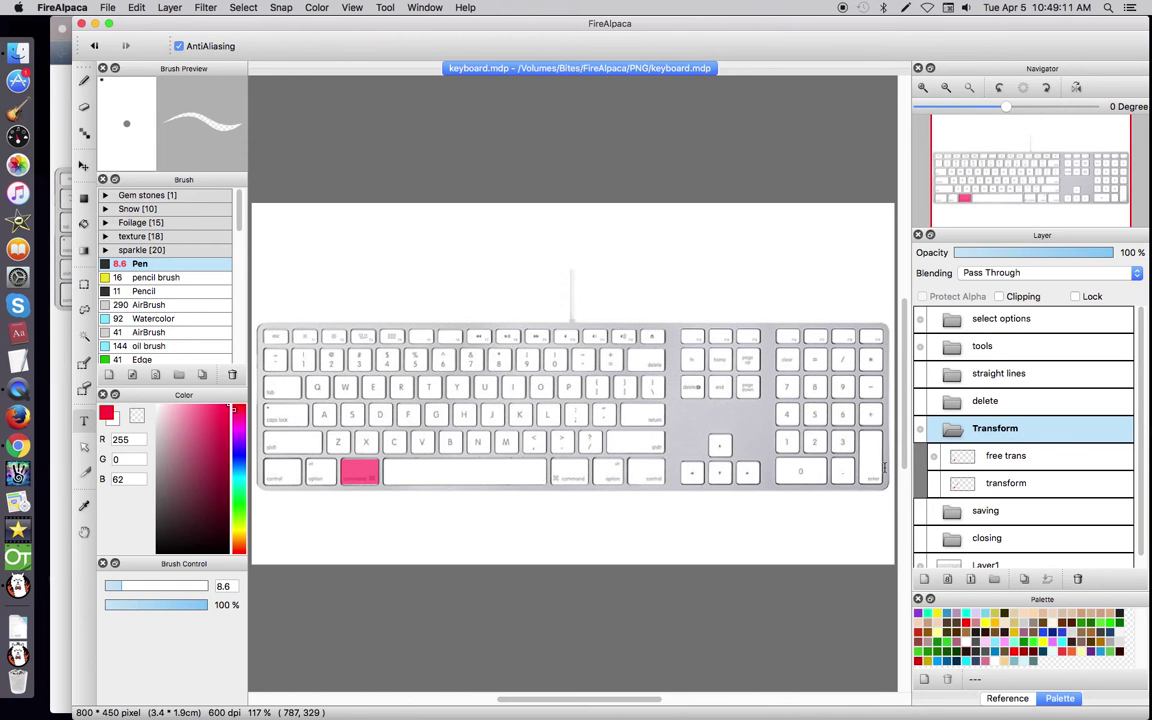
key("super+t")
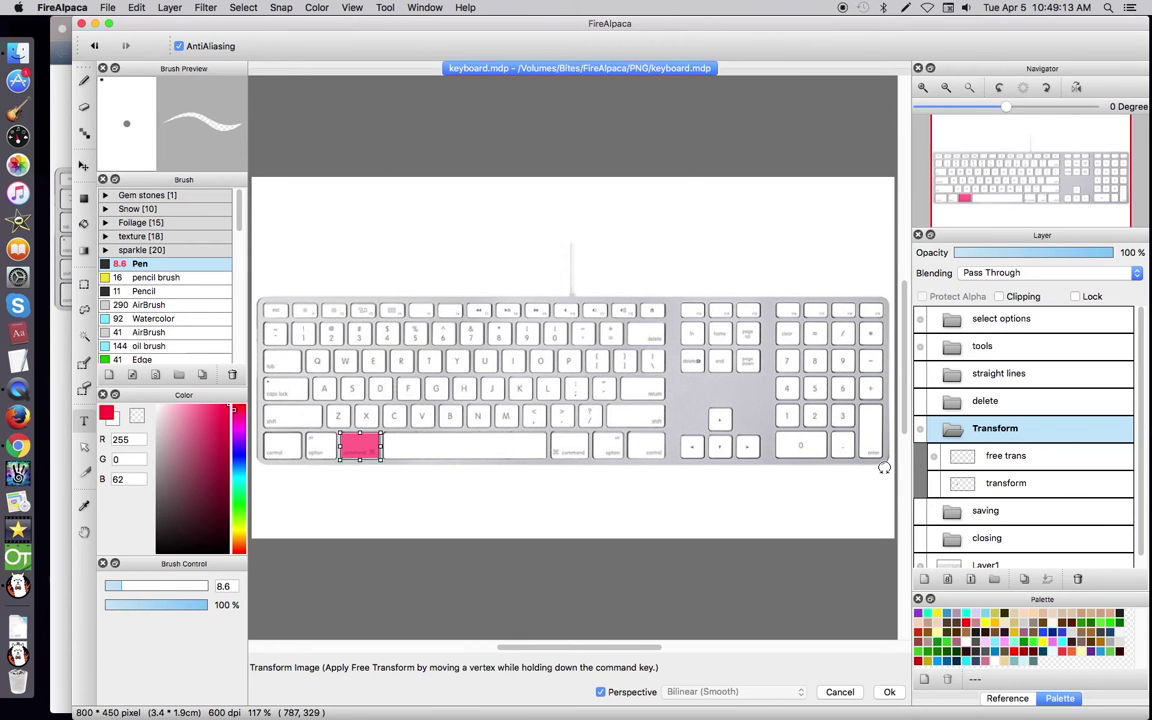
left_click_drag(370, 455, 377, 460)
left_click_drag(336, 410, 321, 363)
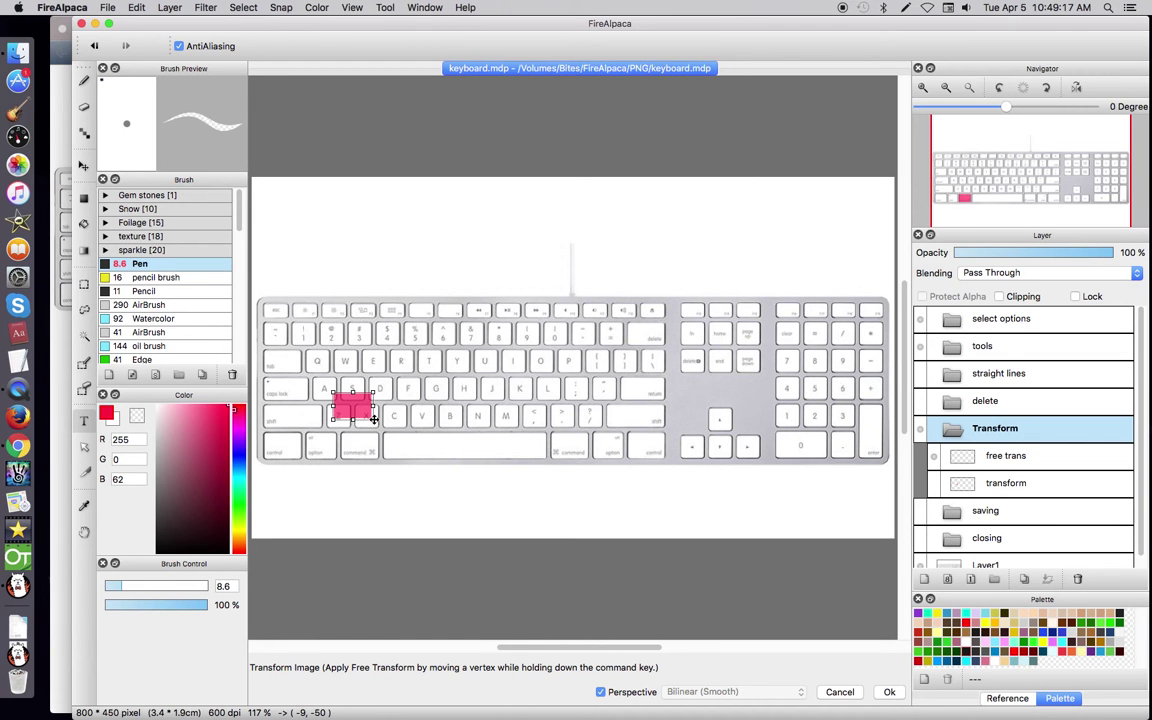
left_click_drag(372, 419, 447, 469)
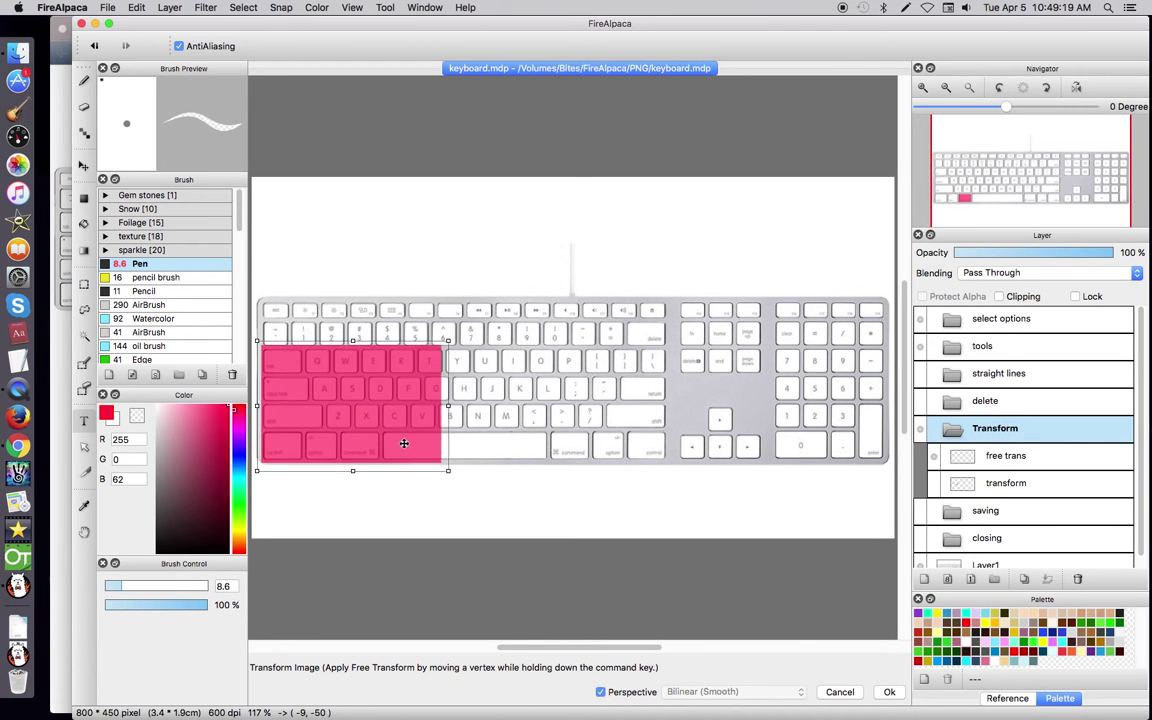
left_click_drag(378, 418, 476, 470)
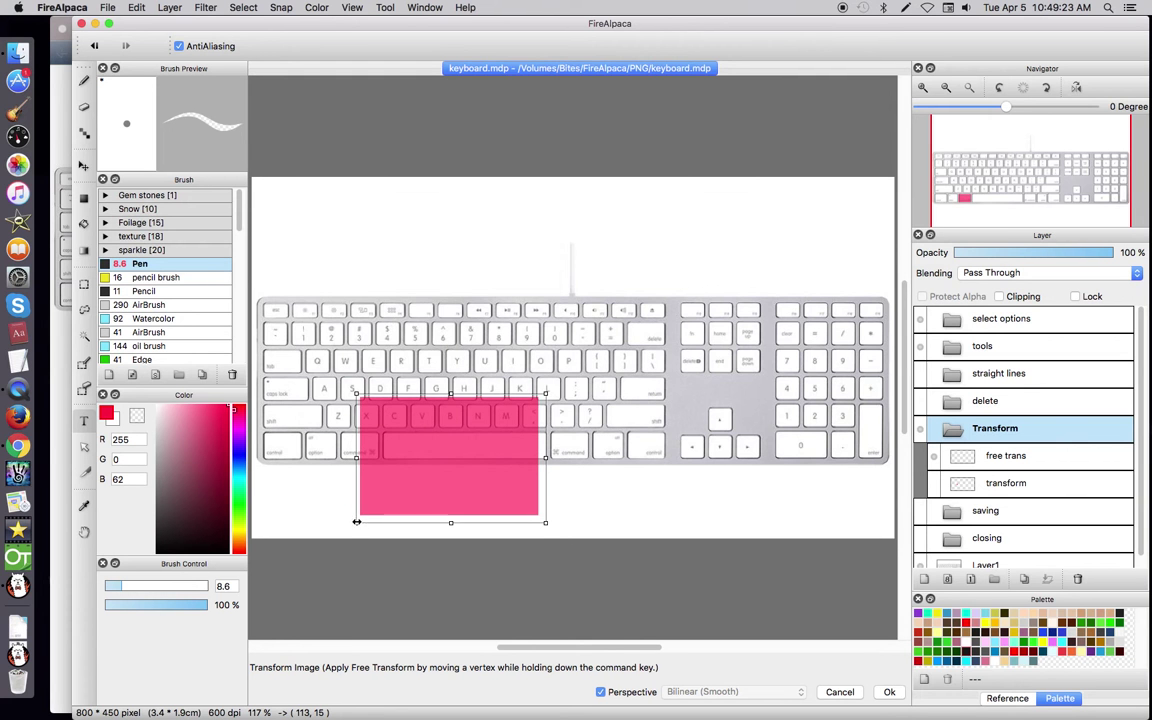
left_click_drag(354, 519, 529, 411)
left_click_drag(453, 465, 411, 476)
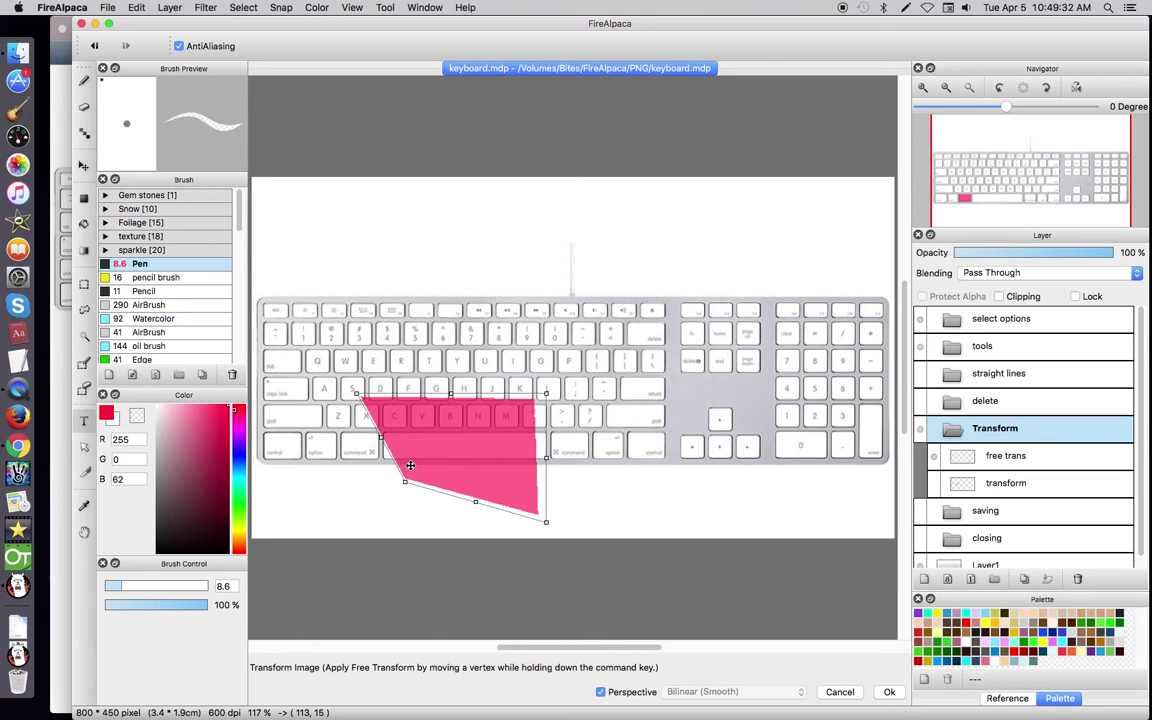
Cancel the free transform, then collapse and hide the Transform folder.
left_click(834, 689)
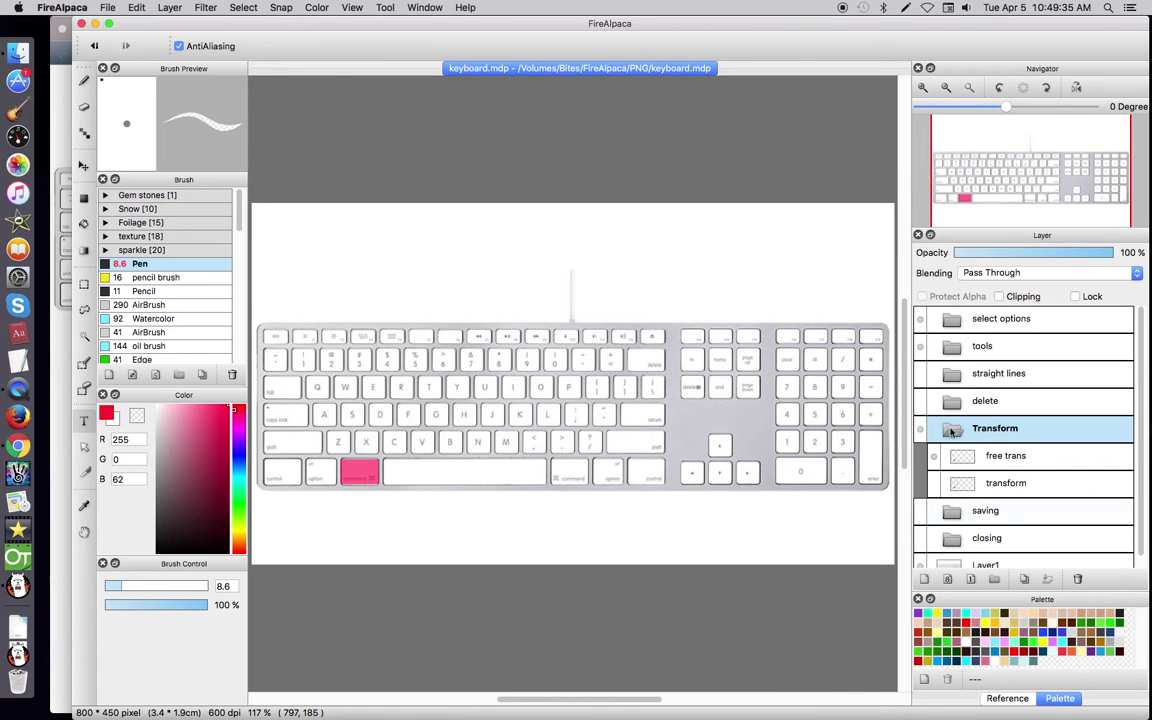
left_click(945, 428)
left_click(920, 428)
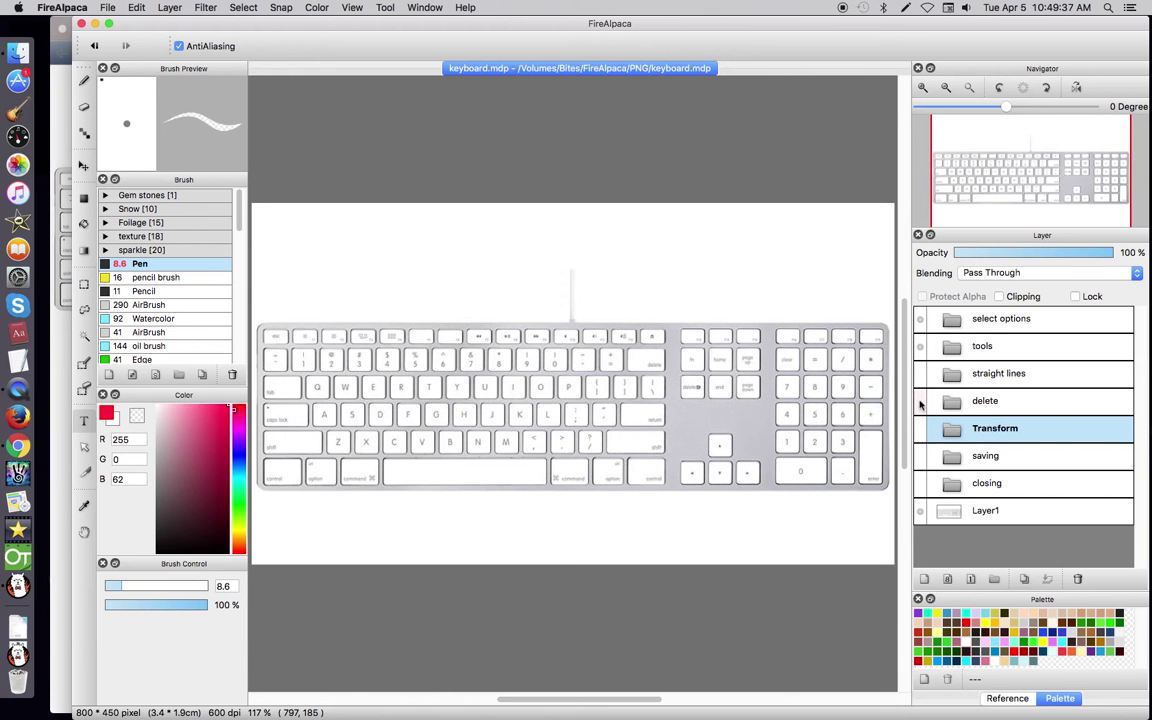
Show and then hide the delete folder's pink Delete and X key highlights.
left_click(922, 401)
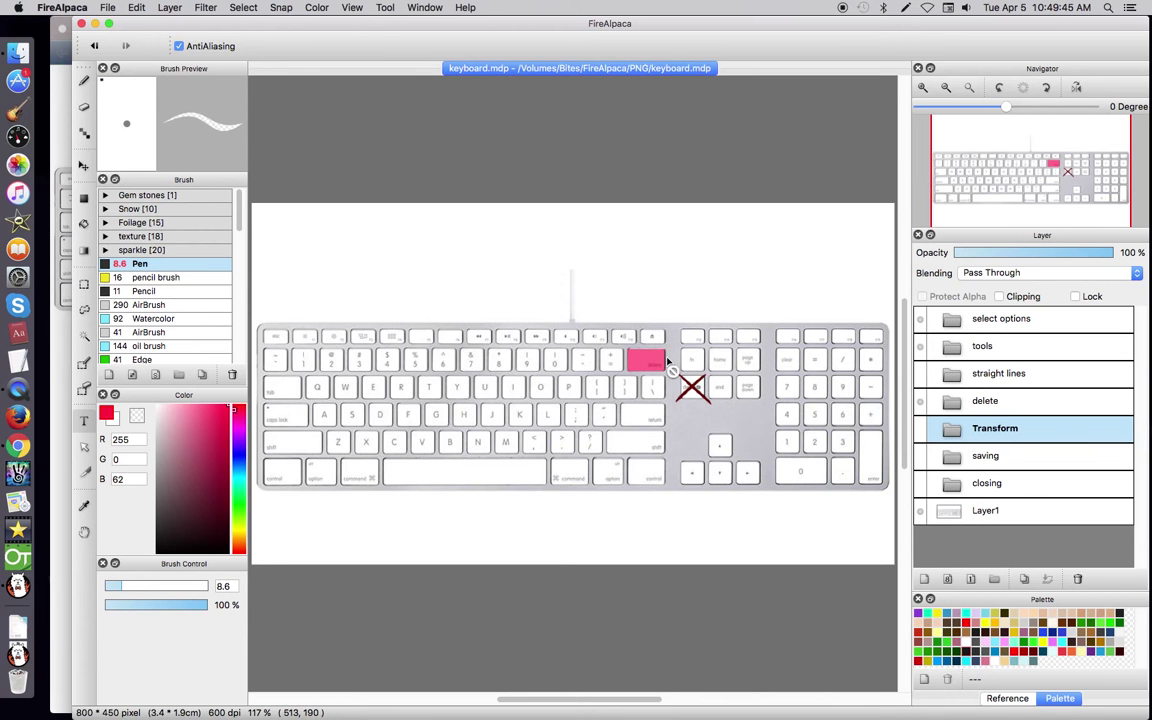
left_click(921, 401)
Show the straight lines Shift highlight and test Brush straight lines across the keyboard, undoing each.
left_click(920, 428)
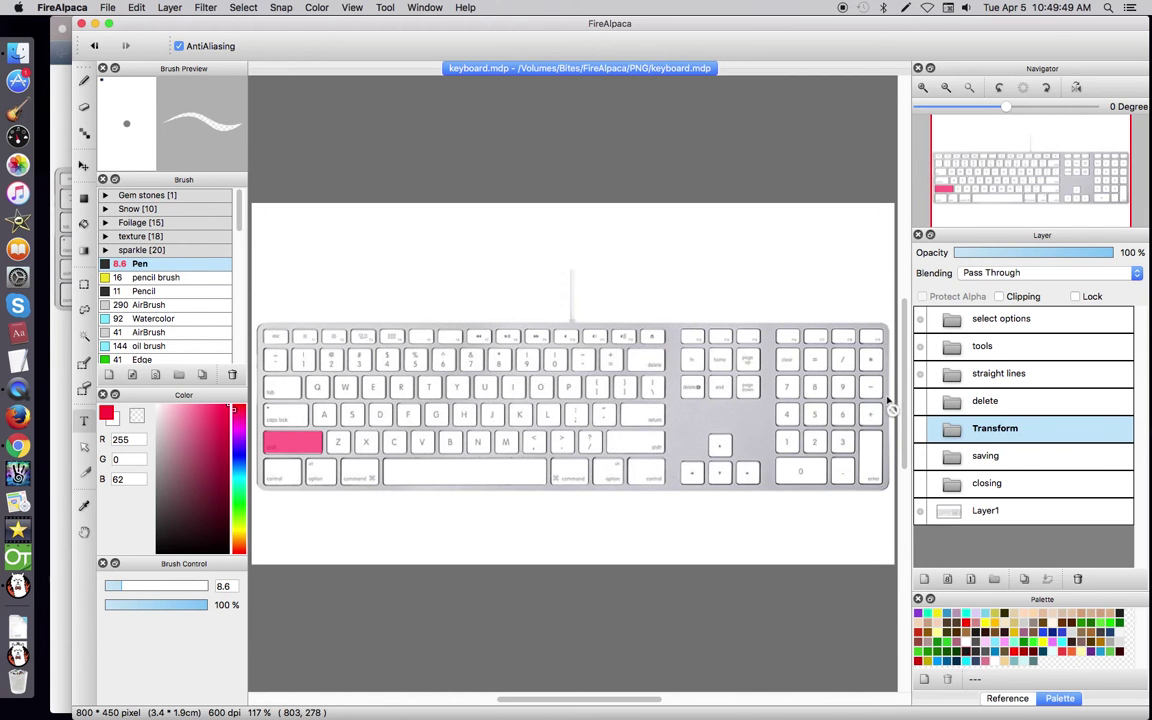
left_click(86, 81)
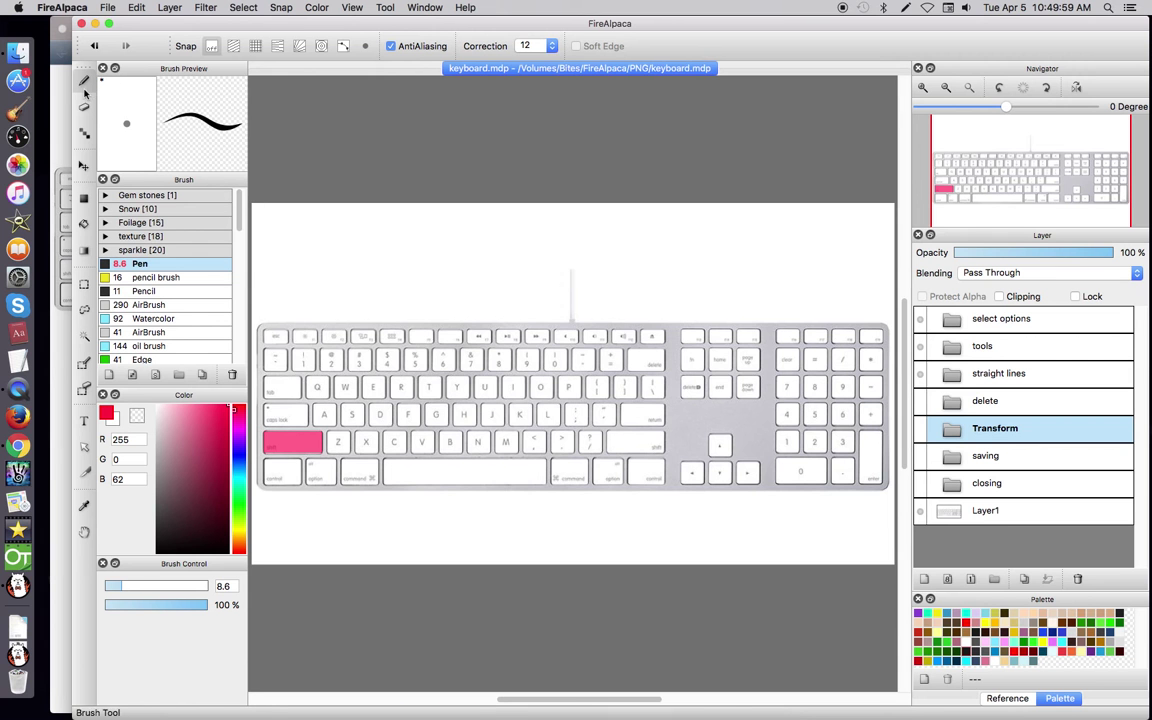
mouse_move(379, 270)
left_mouse_down()
mouse_move(722, 400)
mouse_move(711, 403)
left_mouse_up()
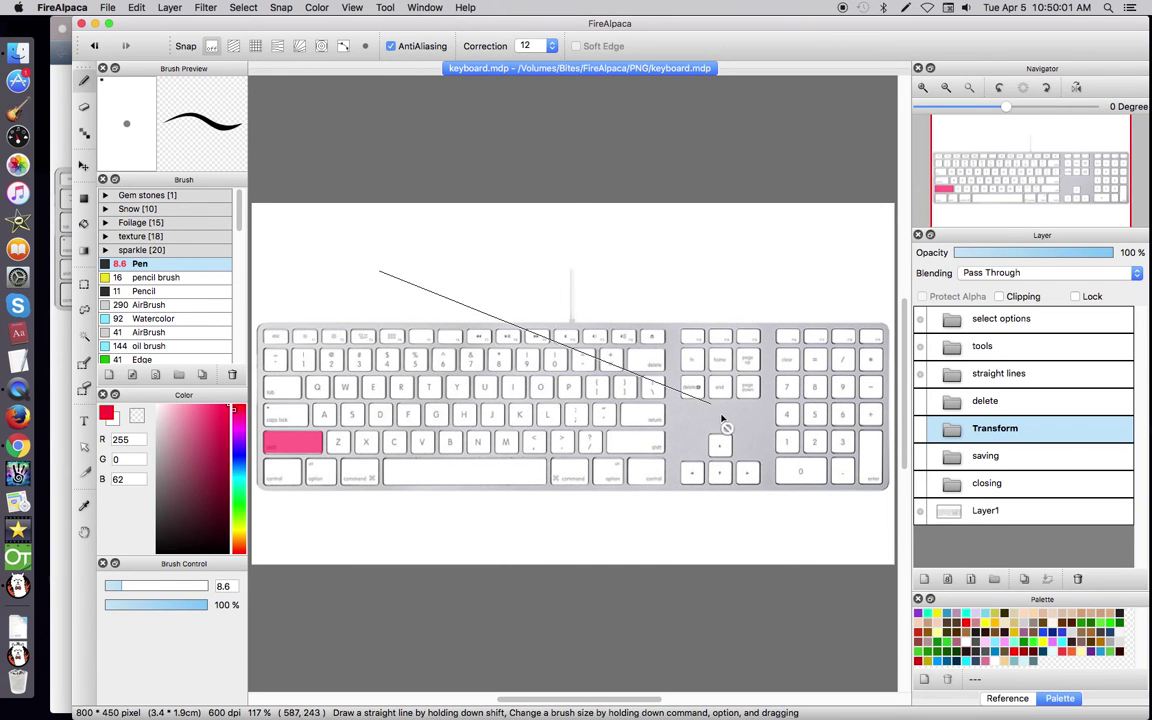
key("super+z")
left_click(418, 313, "shift")
key("super+z")
left_click(368, 306, "shift")
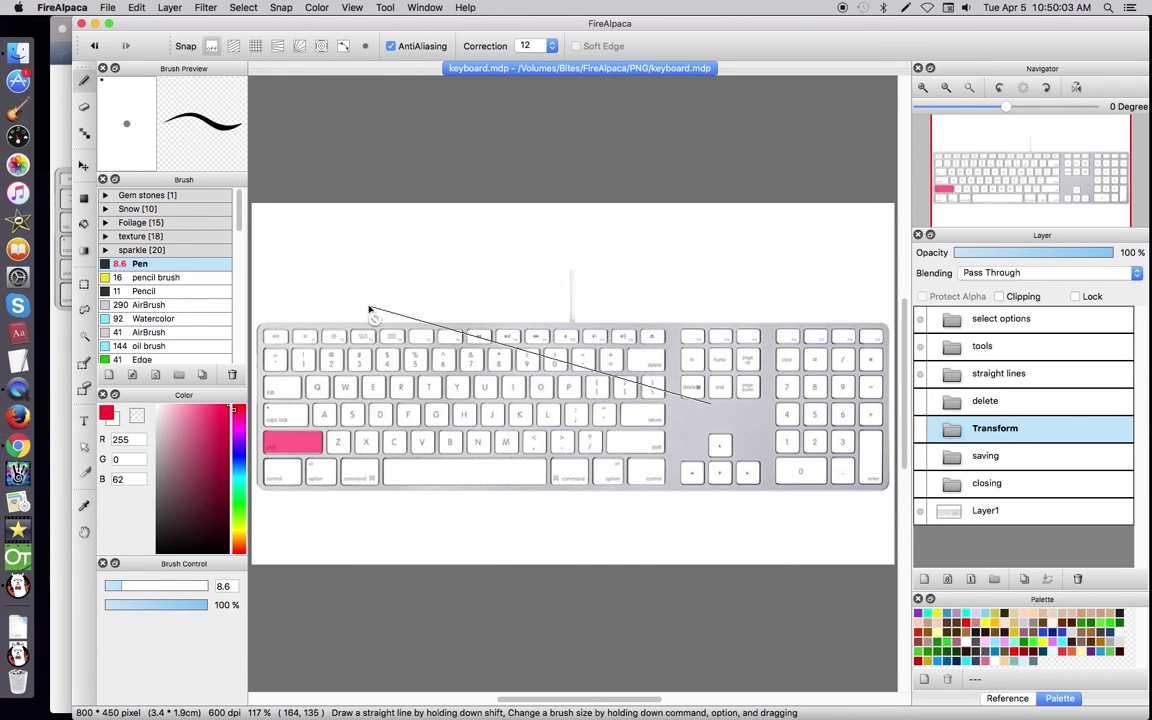
key("super+z")
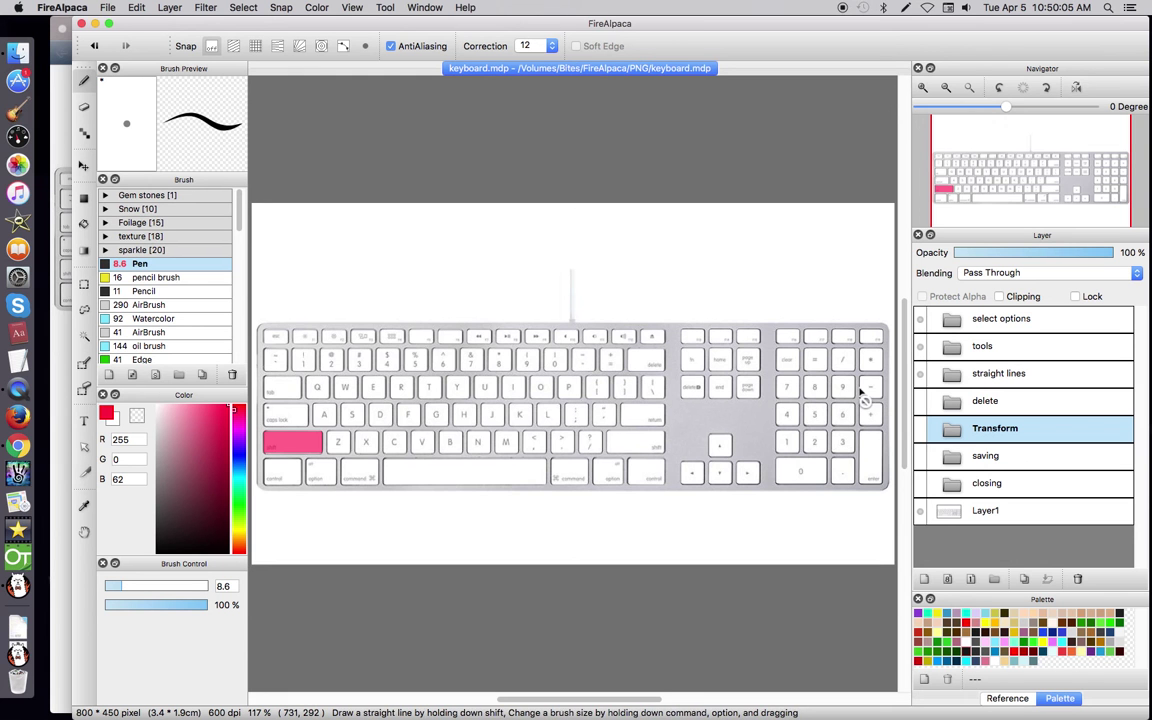
Draw a thick pink straight line on Layer14, undo it, and collapse the straight lines folder.
left_click(920, 428)
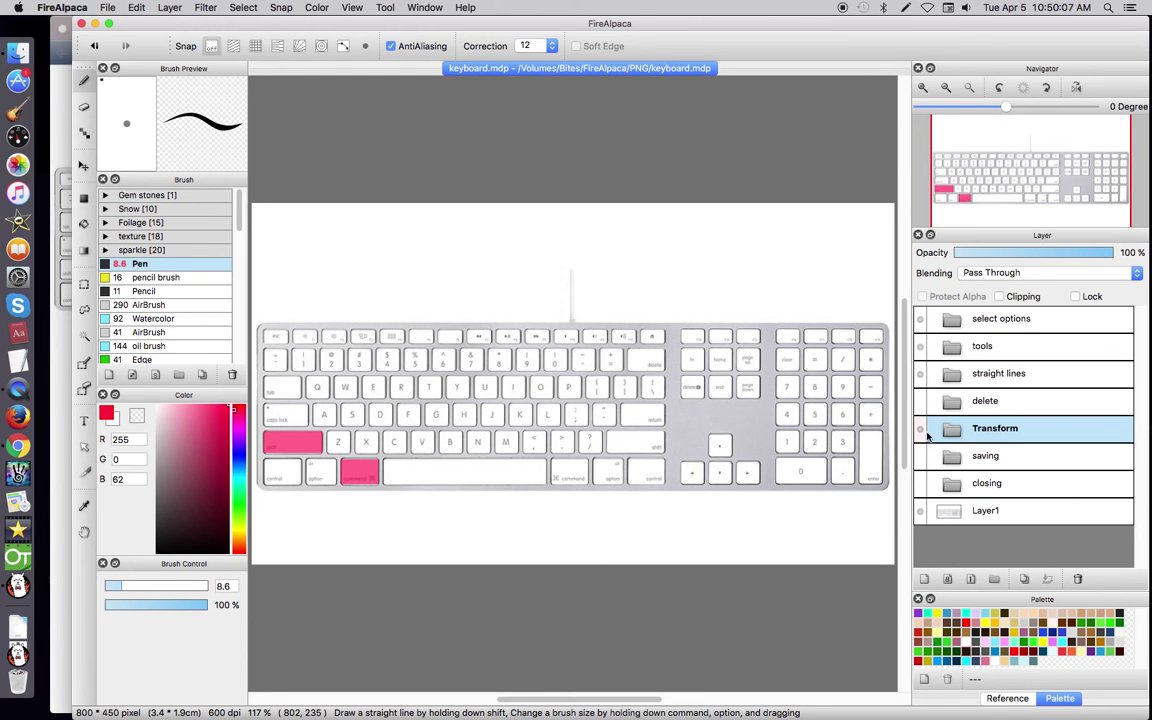
key("super+z")
left_click(952, 373)
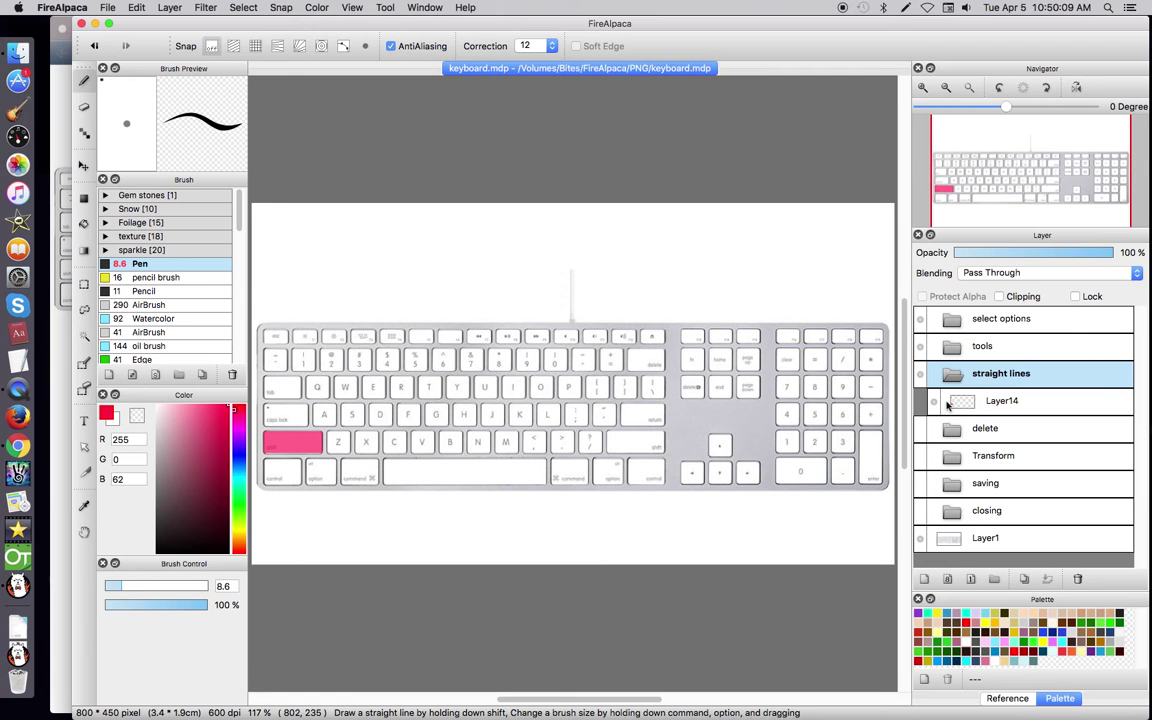
left_click(958, 401)
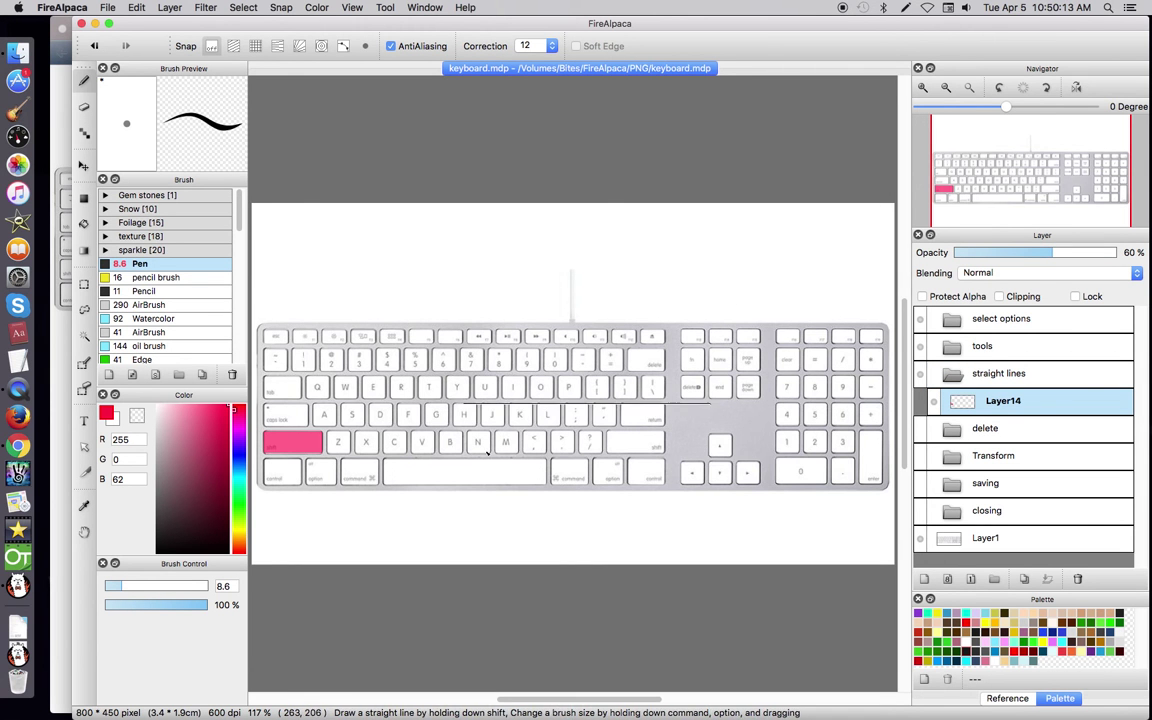
left_click(384, 263, "shift")
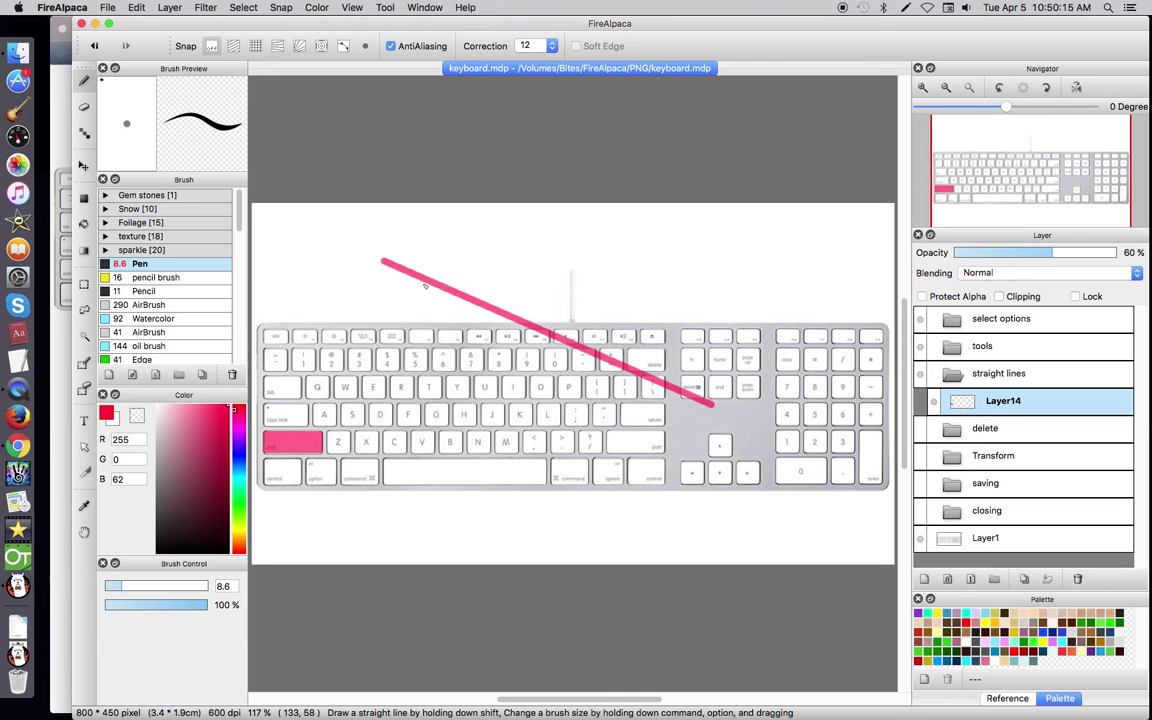
left_click(94, 45)
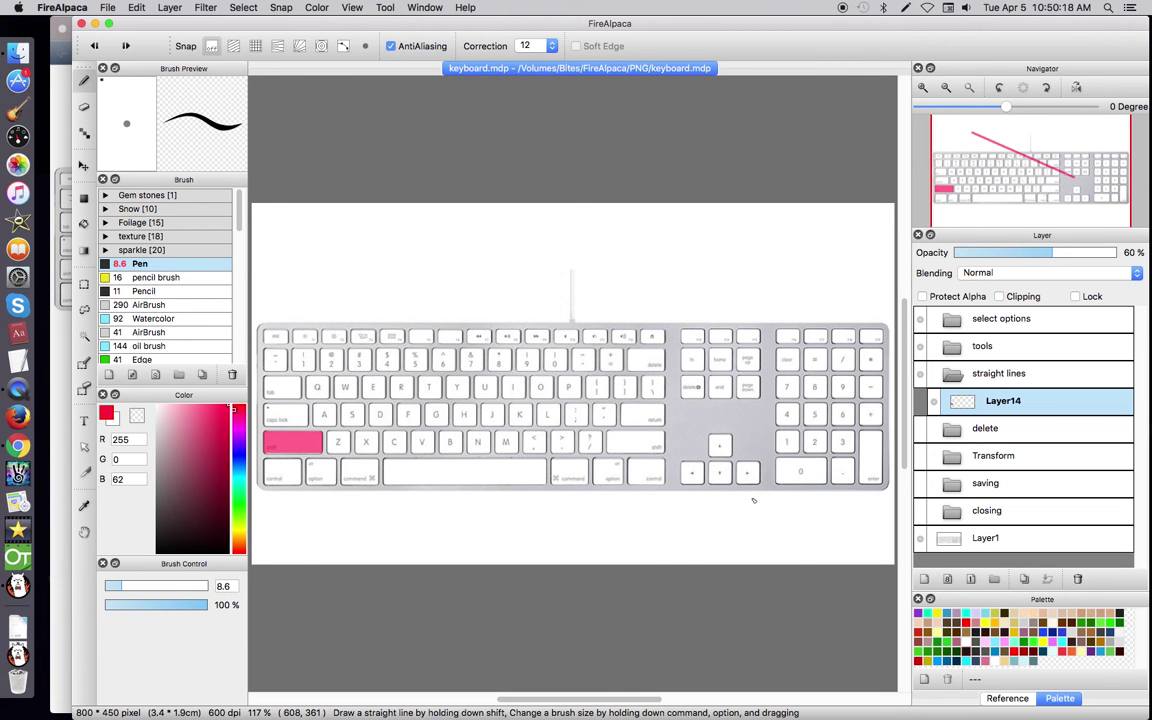
left_click(950, 375)
Expand the tools folder and demo the eye dropper's I shortcut with its highlight shown, then hidden.
left_click(950, 347)
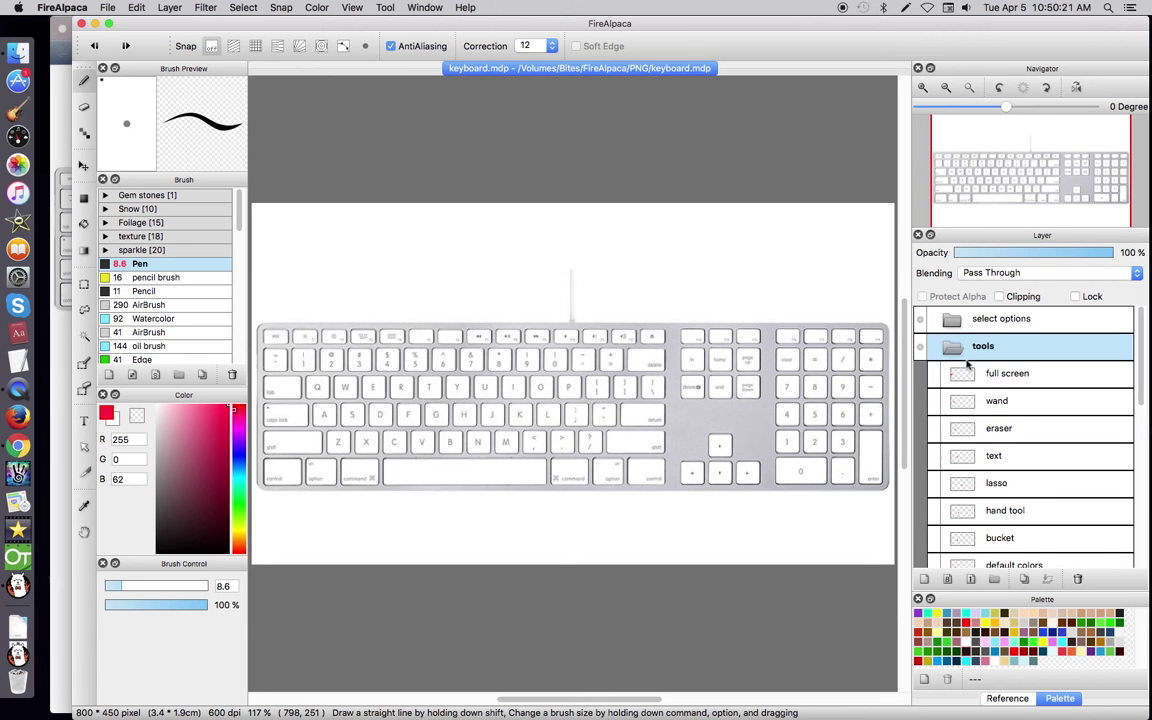
mouse_move(1137, 385)
left_mouse_down()
mouse_move(1137, 505)
mouse_move(1139, 483)
left_mouse_up()
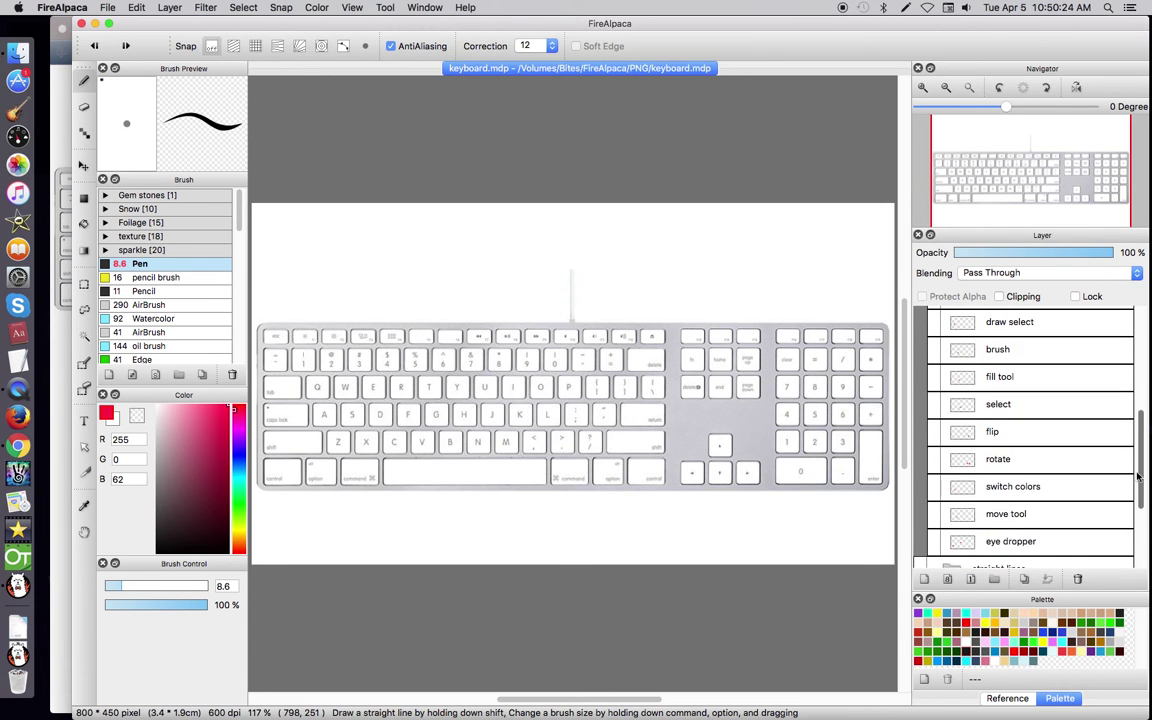
left_click(930, 541)
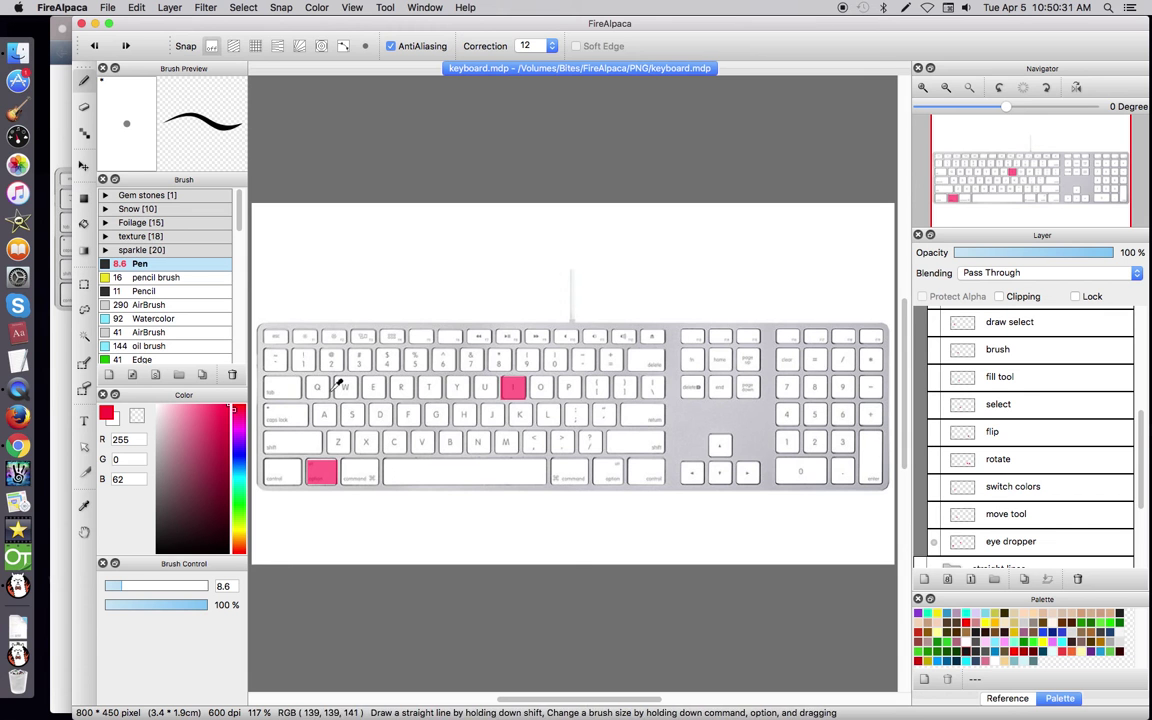
key("i")
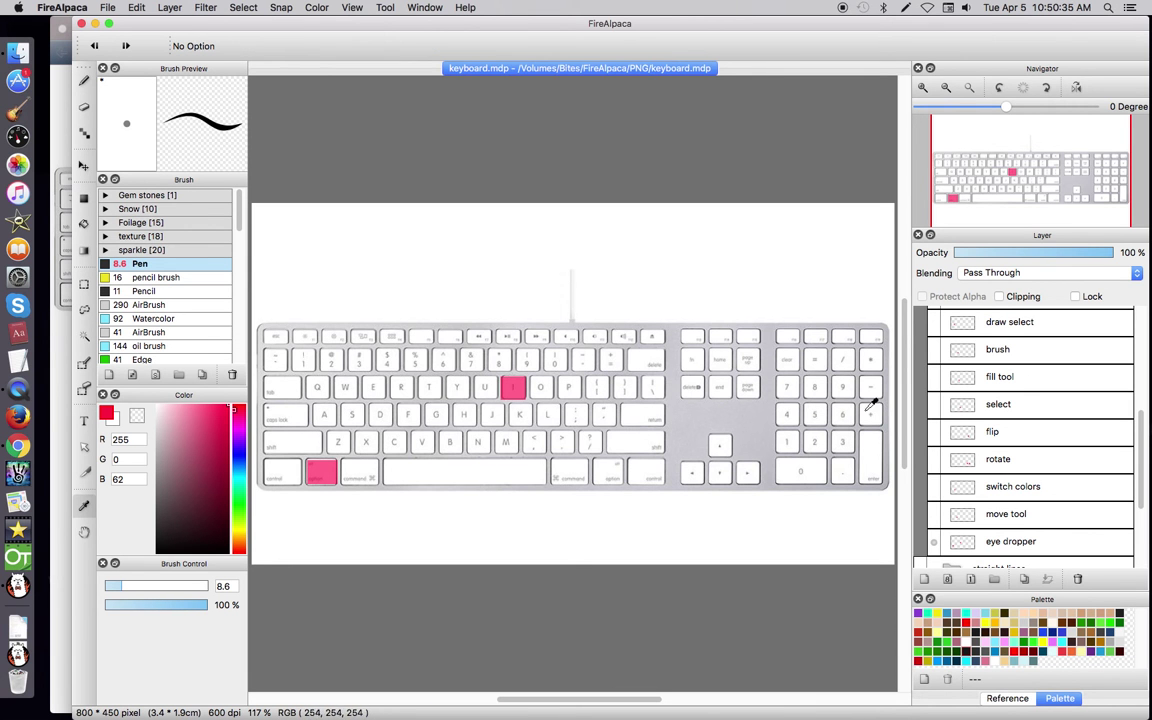
left_click(933, 541)
Demo the move tool's V shortcut with its highlight, then show the switch colors X highlight.
left_click(931, 516)
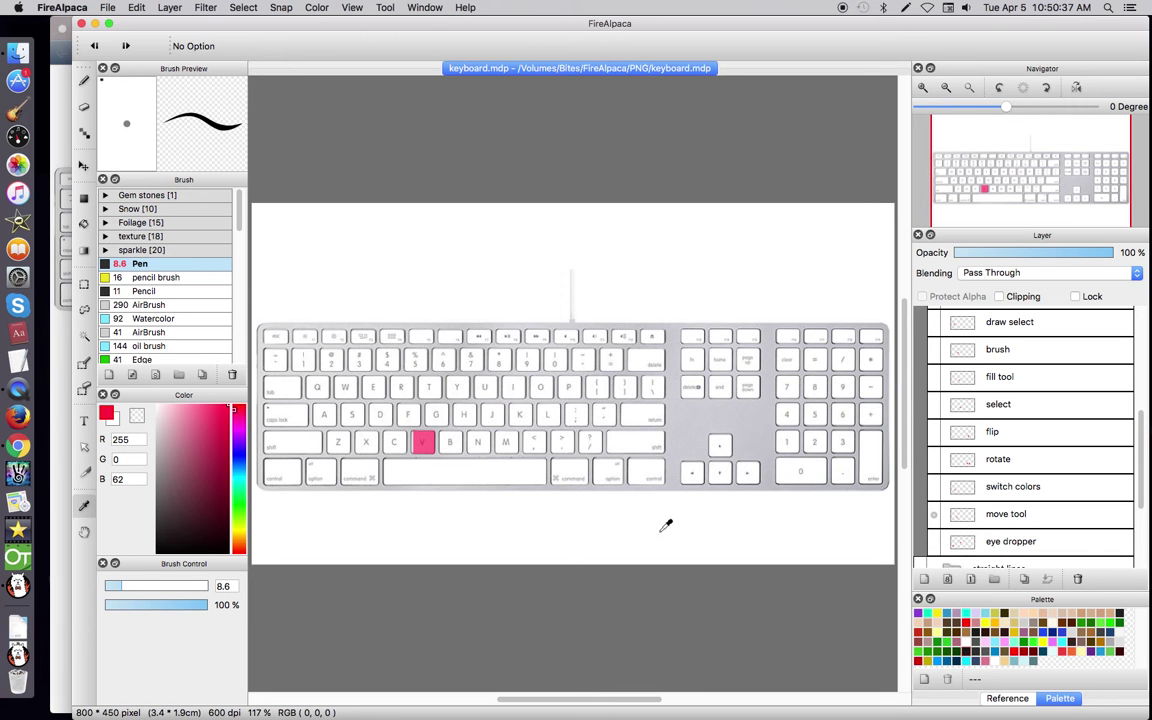
key("v")
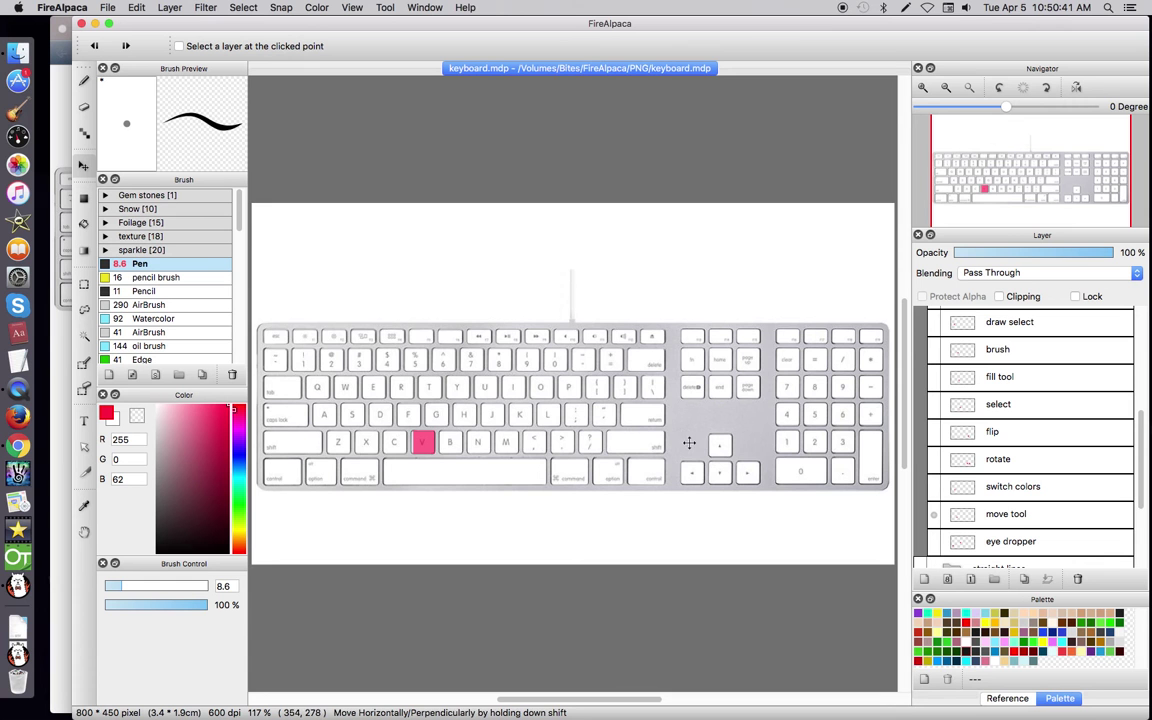
left_click(933, 514)
left_click(933, 487)
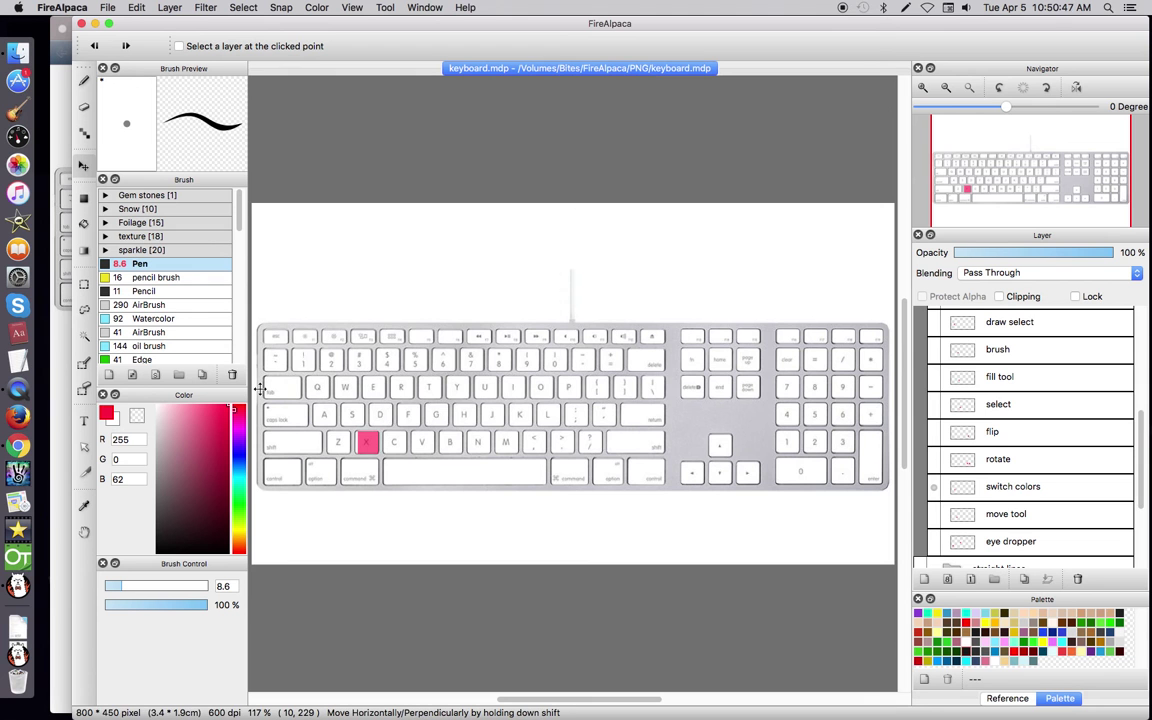
Swap main and sub colours with X, then demo rotating the view with Cmd+Left/Right arrows.
key("x")
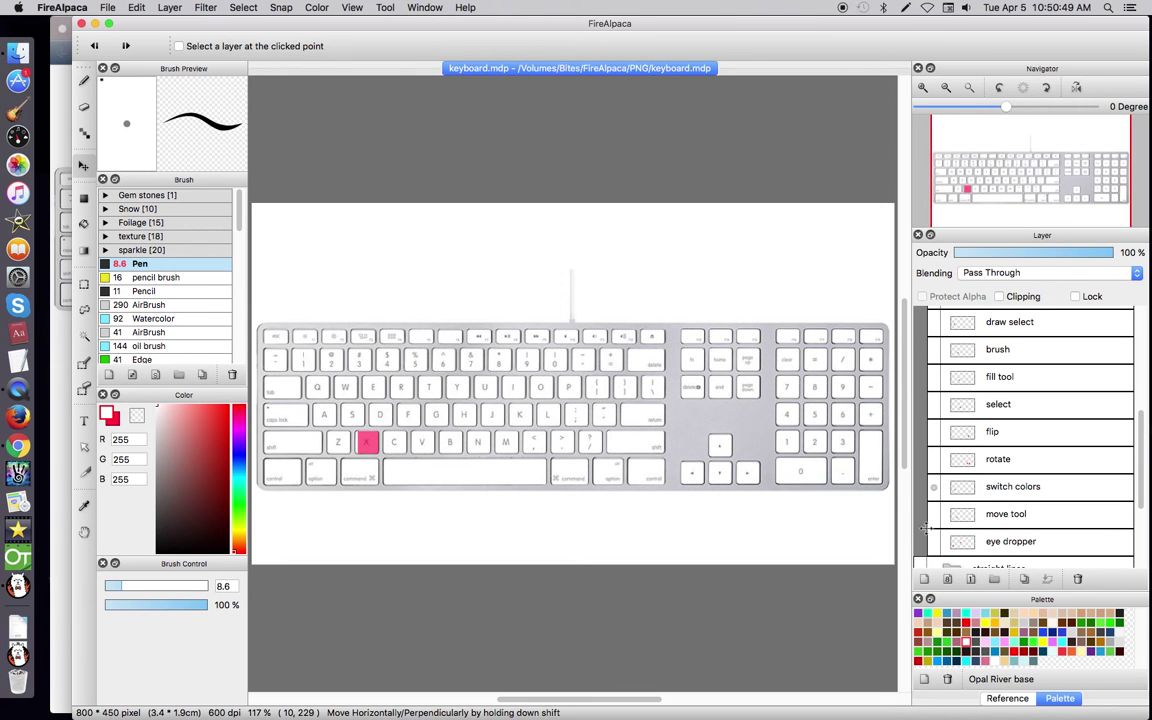
left_click(933, 487)
left_click(933, 459)
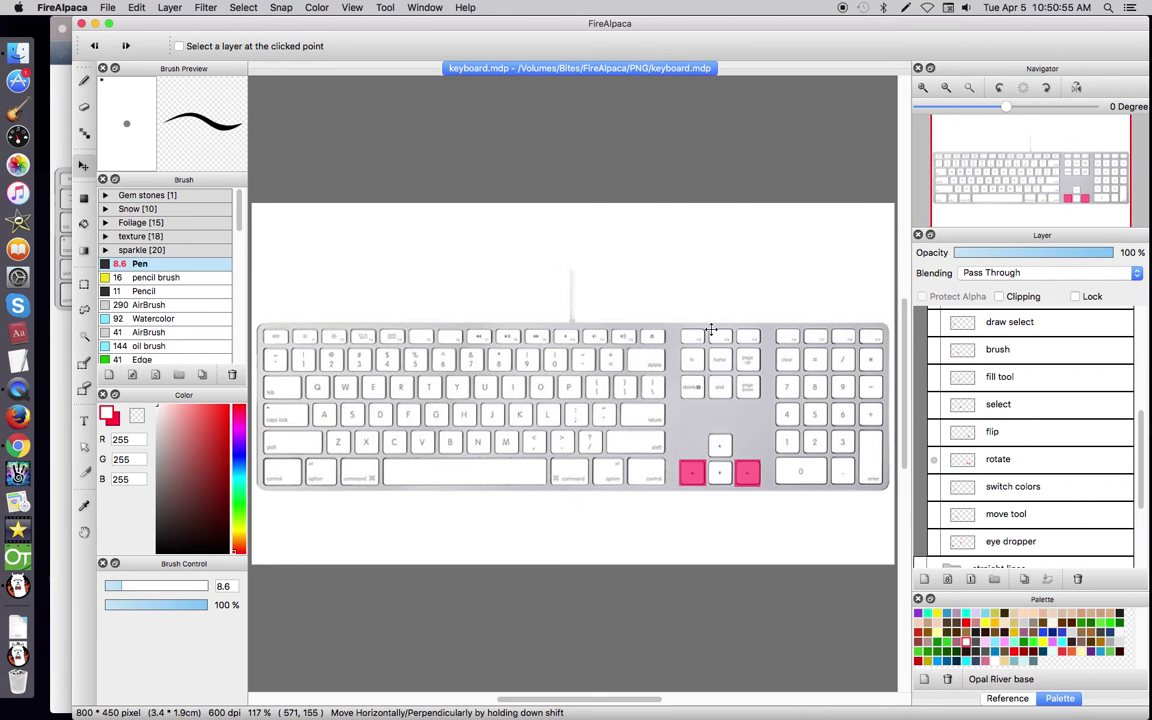
key("super+Left")
key("super+Right")
left_click(933, 462)
Demo flipping the view with Cmd+Down via the flip layer, then show the select layer's M highlight.
left_click(933, 432)
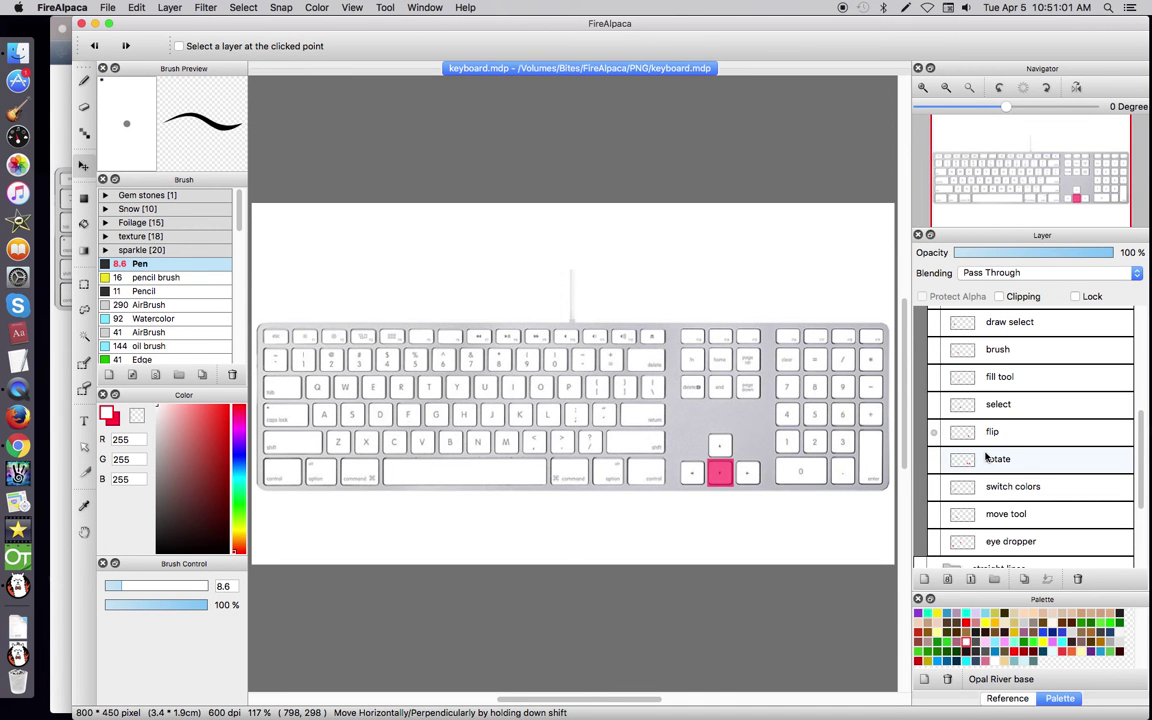
key("super+Down")
key("super+Down")
key("super+Down")
key("super+Down")
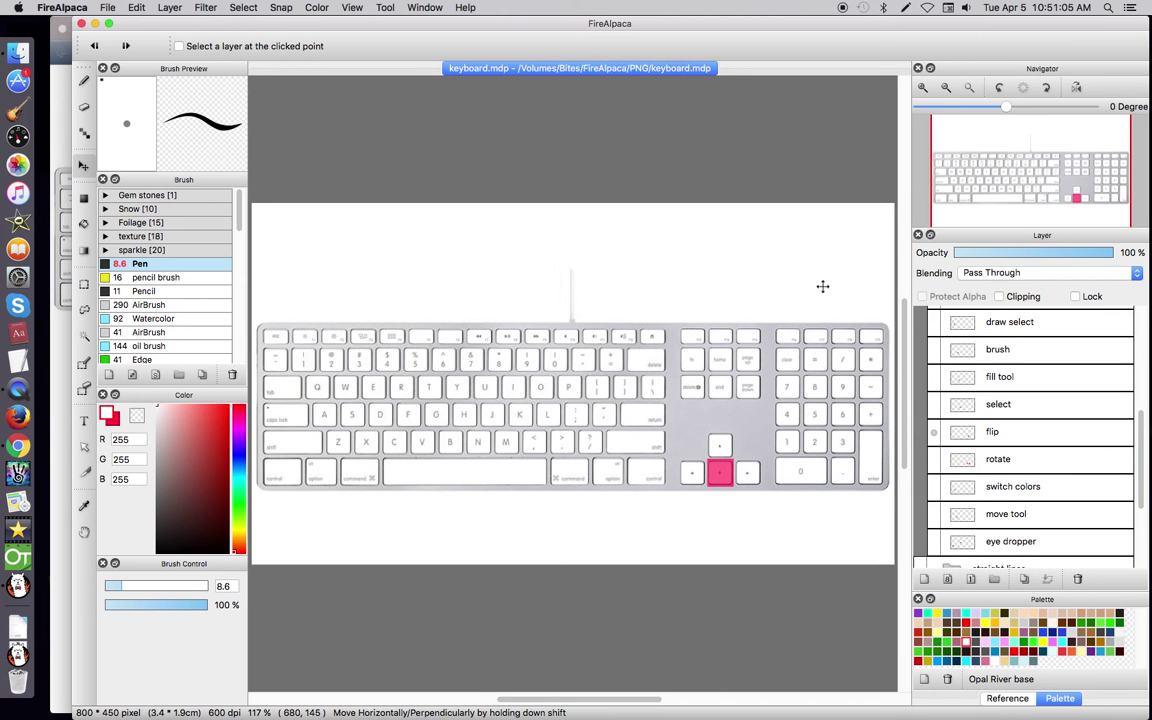
left_click(934, 433)
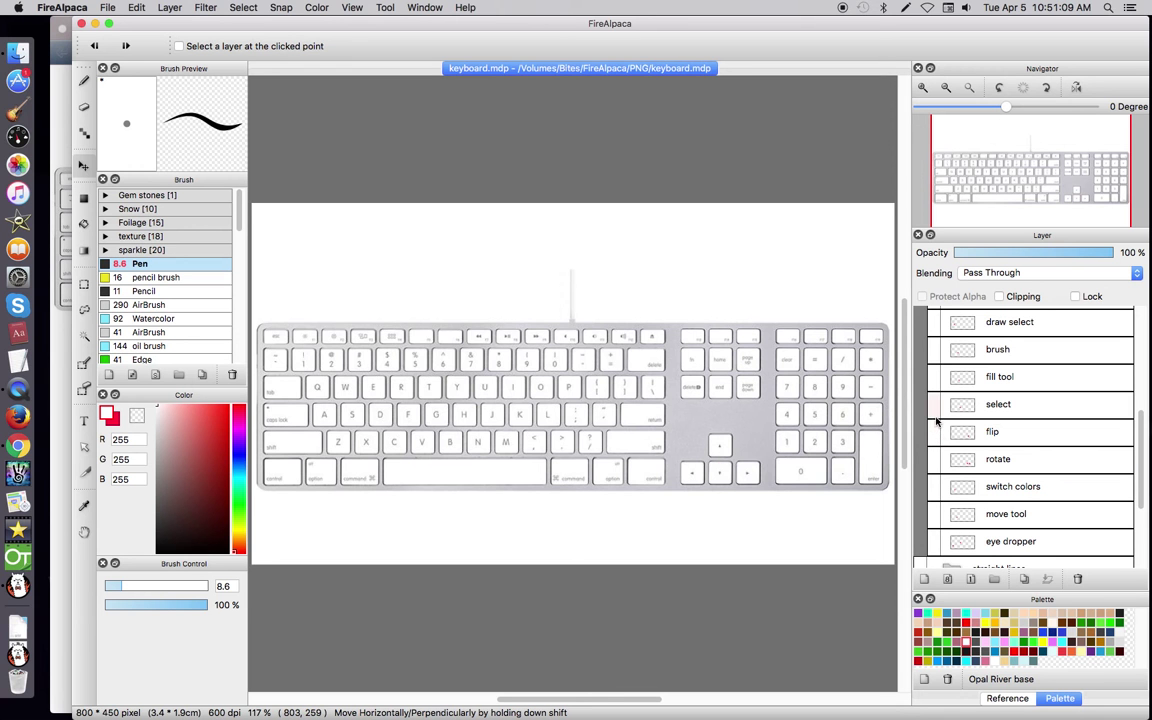
left_click(934, 405)
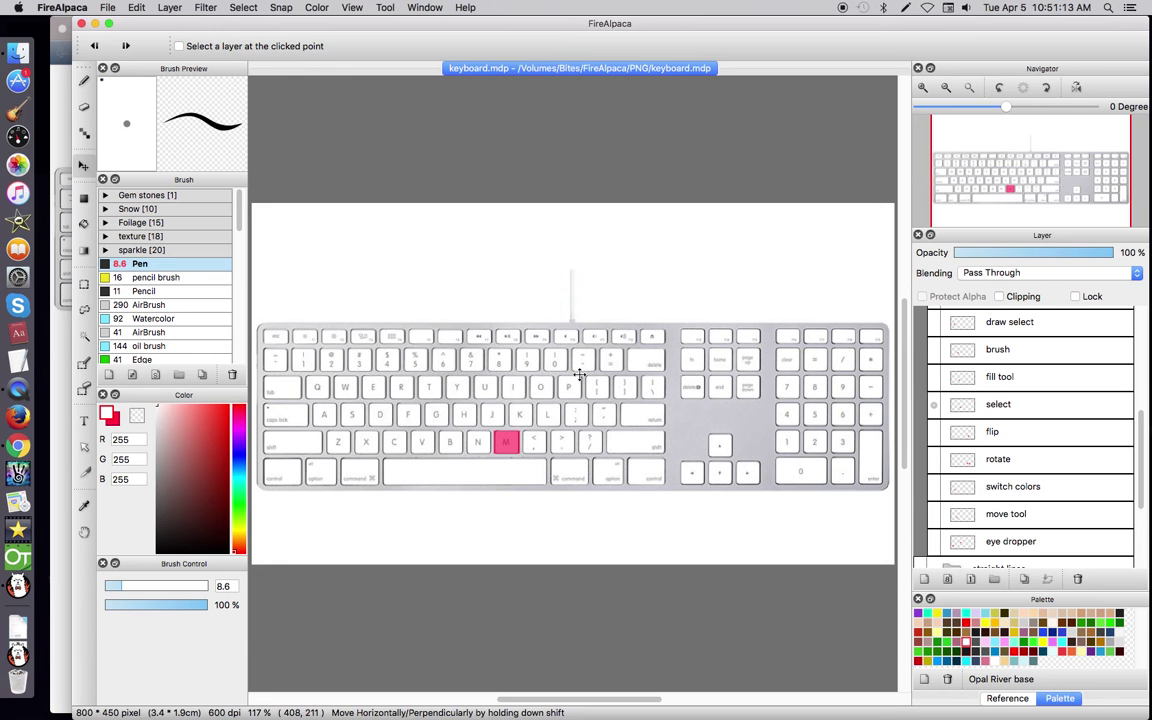
Demo the M selection shortcut, then show the fill tool's N highlight and press U.
key("m")
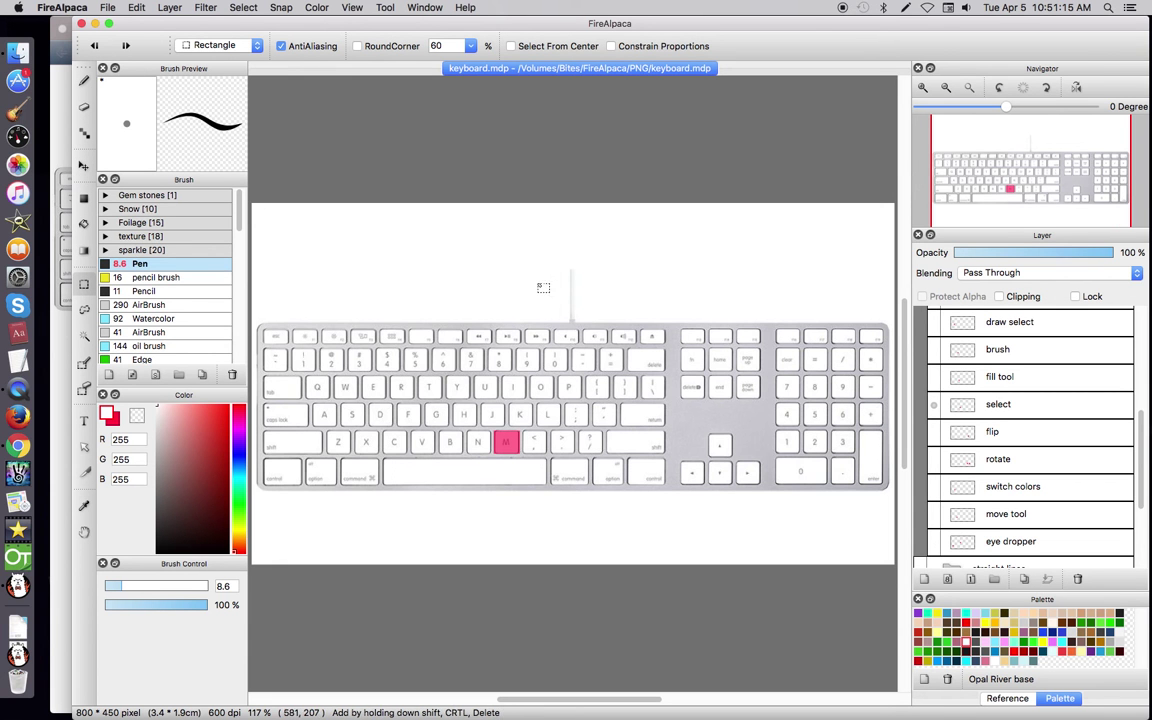
left_click(933, 404)
left_click(934, 385)
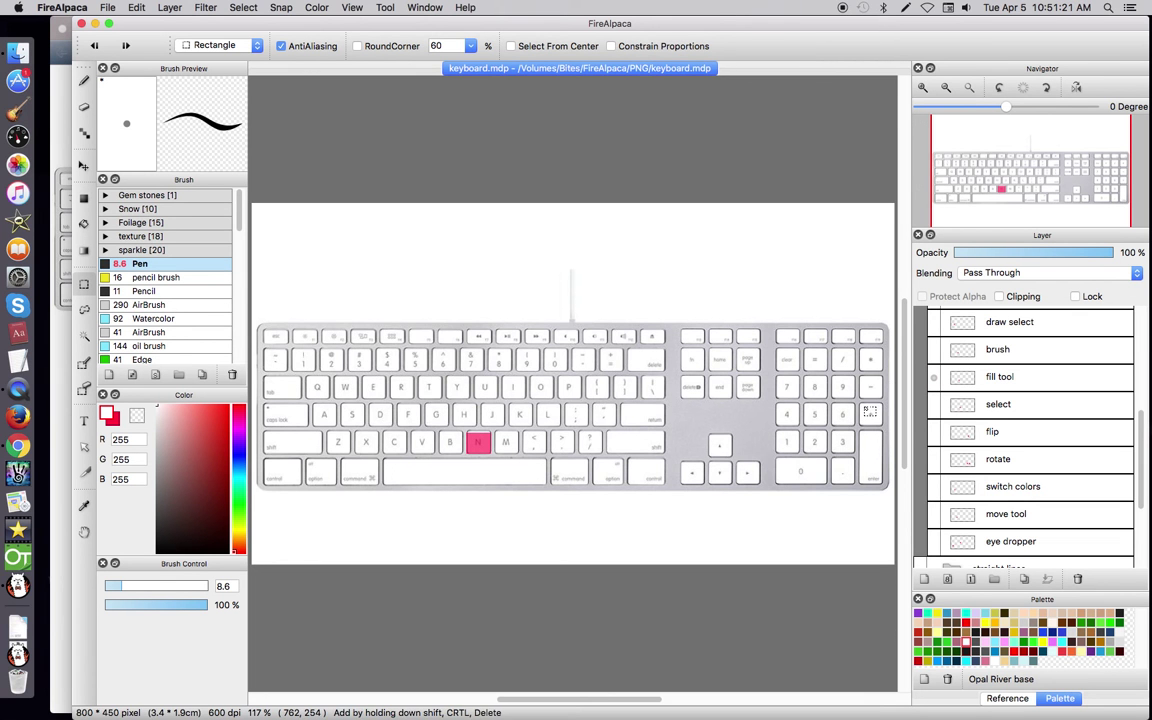
key("u")
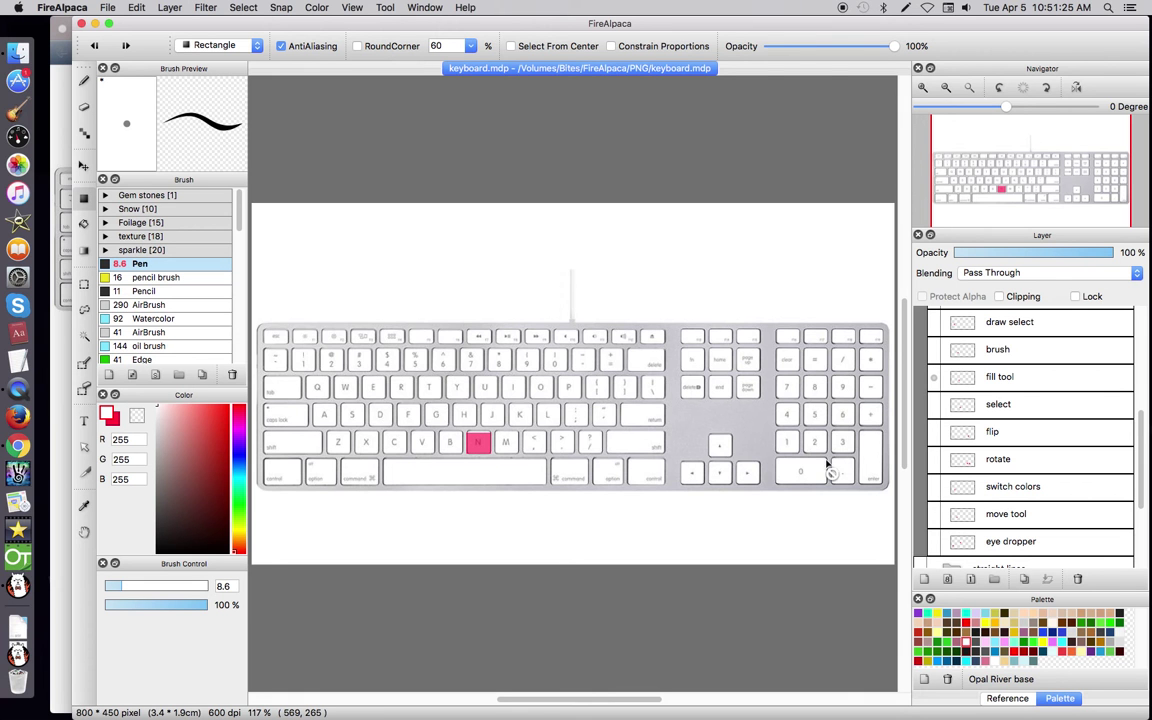
Show and select the brush layer's B highlight, hide the fill tool highlight, then hide the brush highlight.
left_click(935, 350)
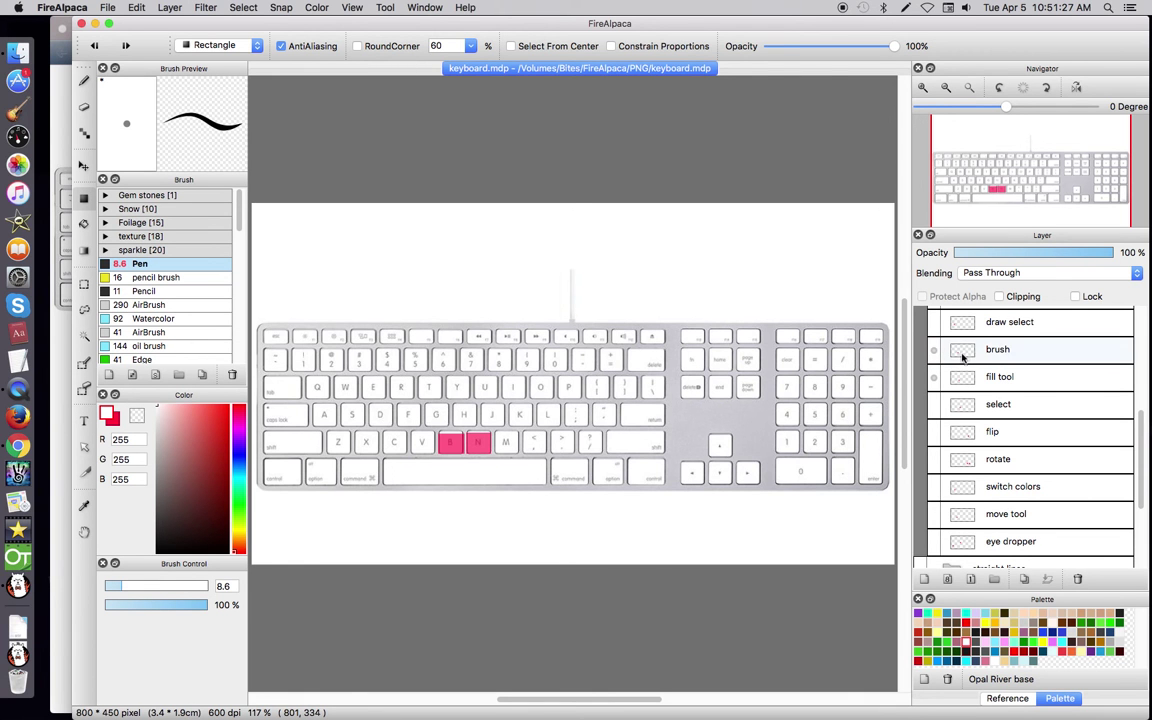
left_click(992, 352)
left_click(934, 378)
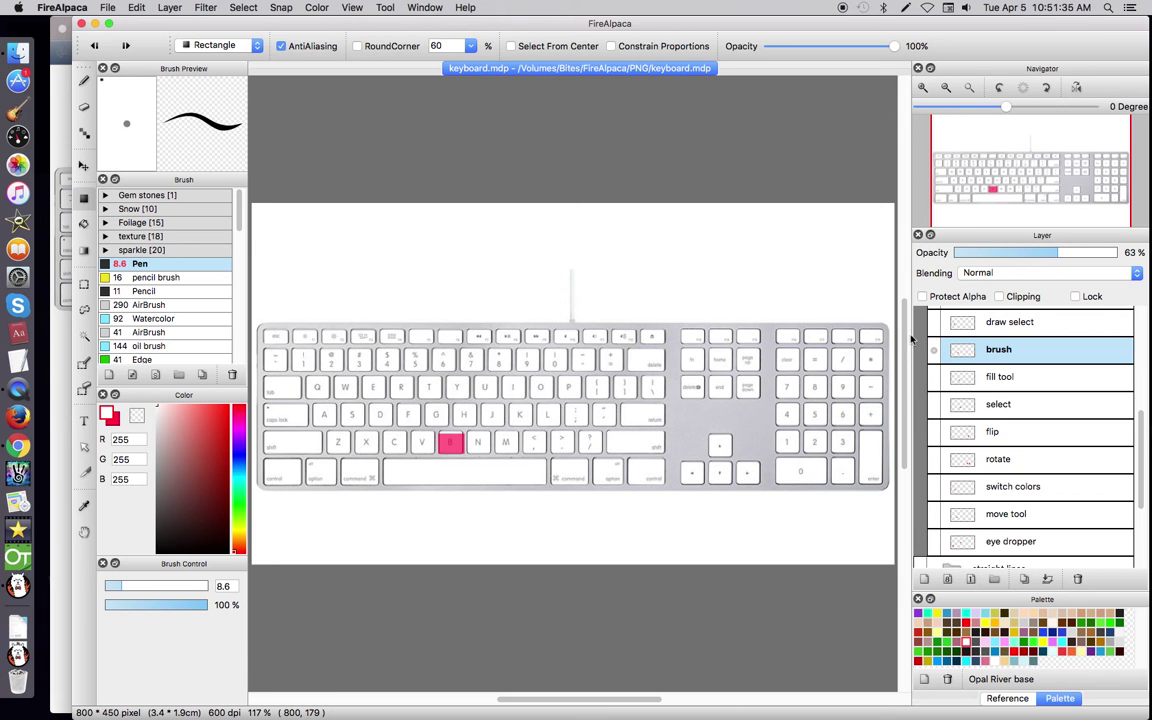
scroll(1138, 421, "up", 5)
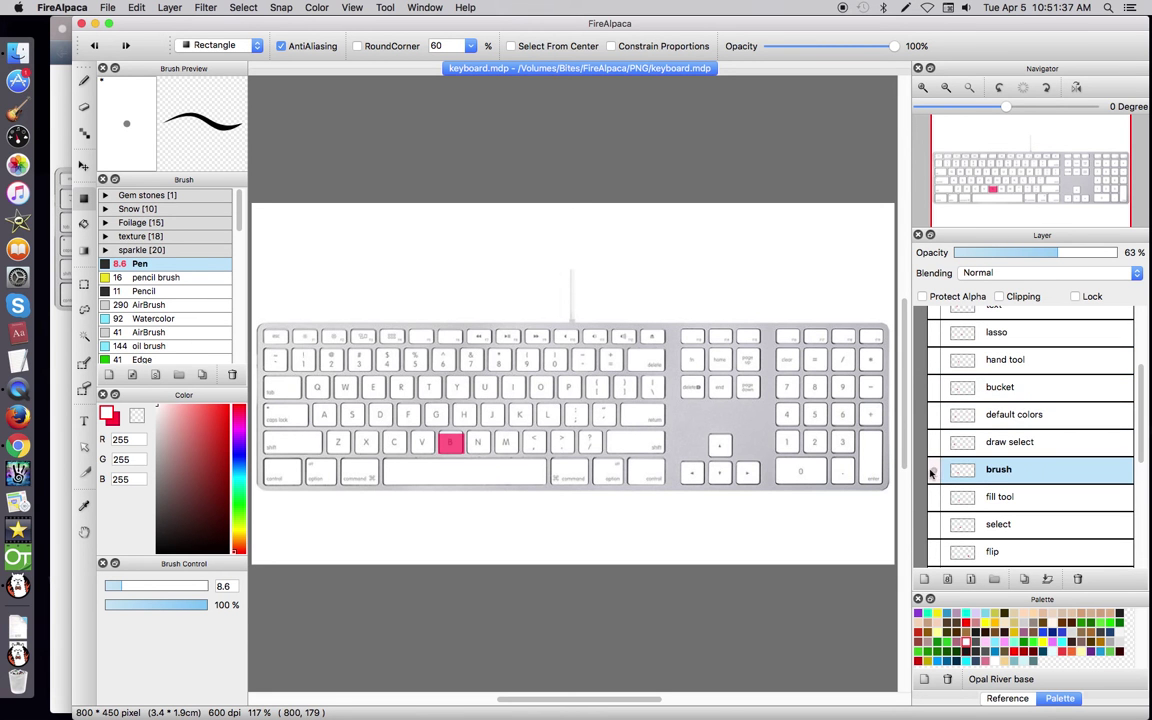
left_click(931, 470)
Show the draw select layer's S highlight, then draw a test brush stroke above the keyboard and undo it.
left_click(933, 442)
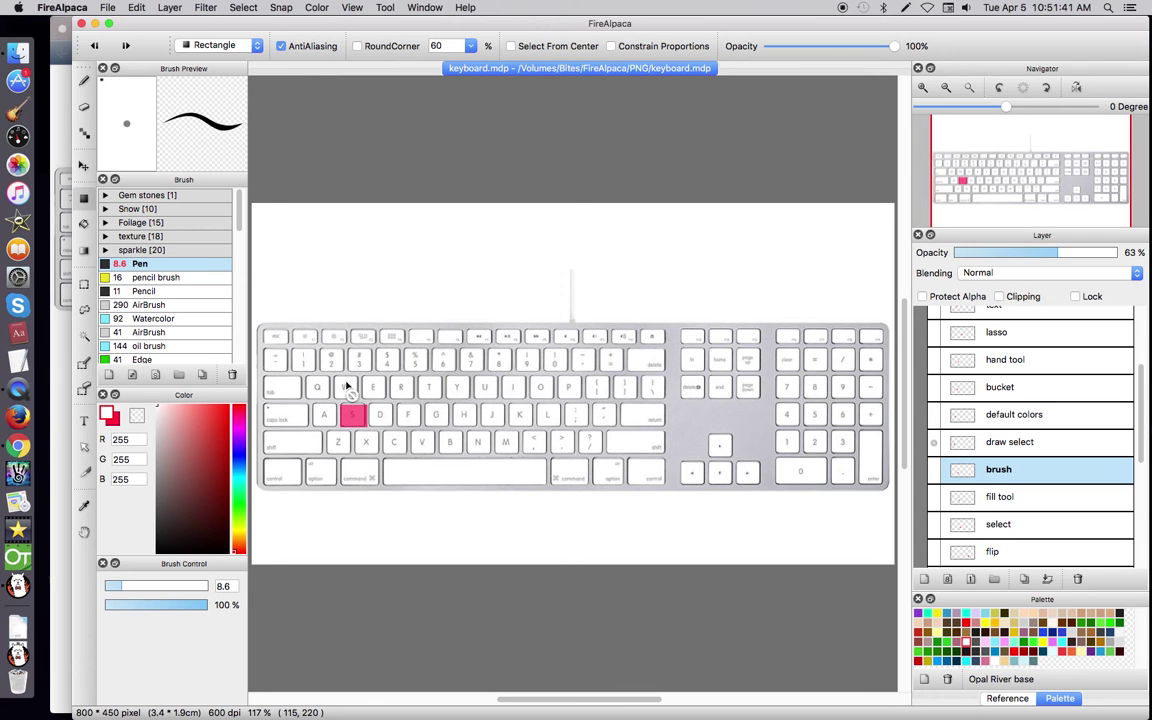
key("b")
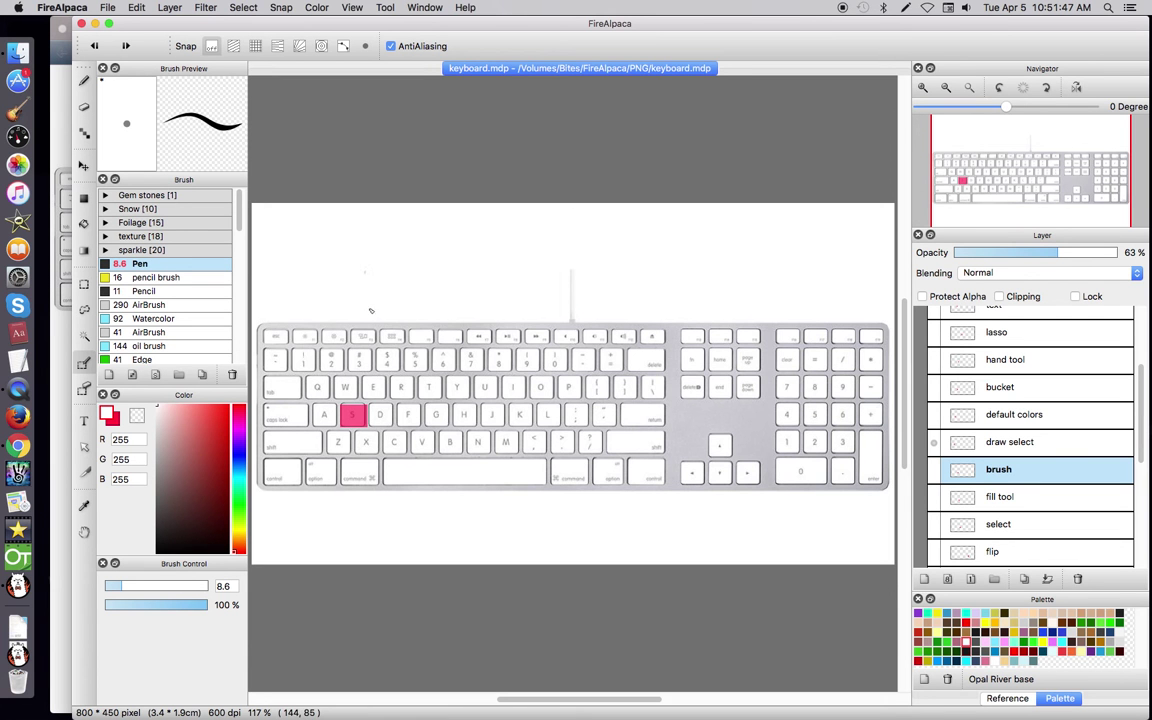
mouse_move(365, 272)
left_mouse_down()
mouse_move(450, 338)
mouse_move(480, 269)
mouse_move(407, 302)
mouse_move(579, 316)
mouse_move(499, 366)
mouse_move(527, 298)
left_mouse_up()
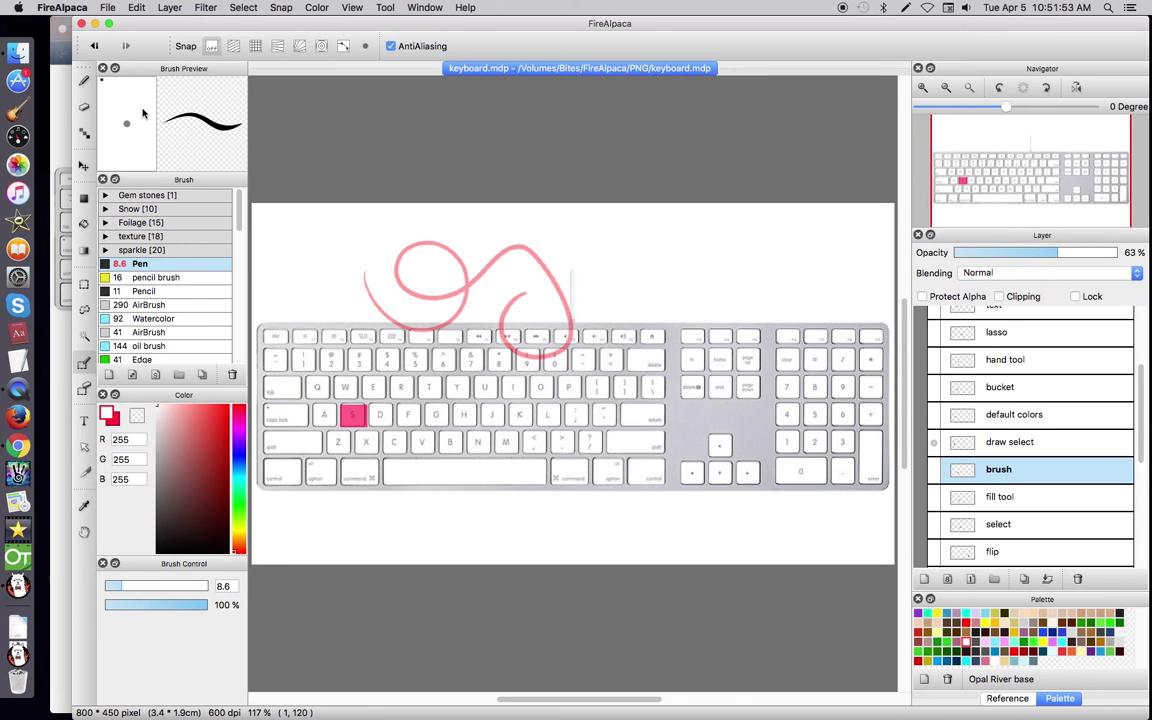
key("super+z")
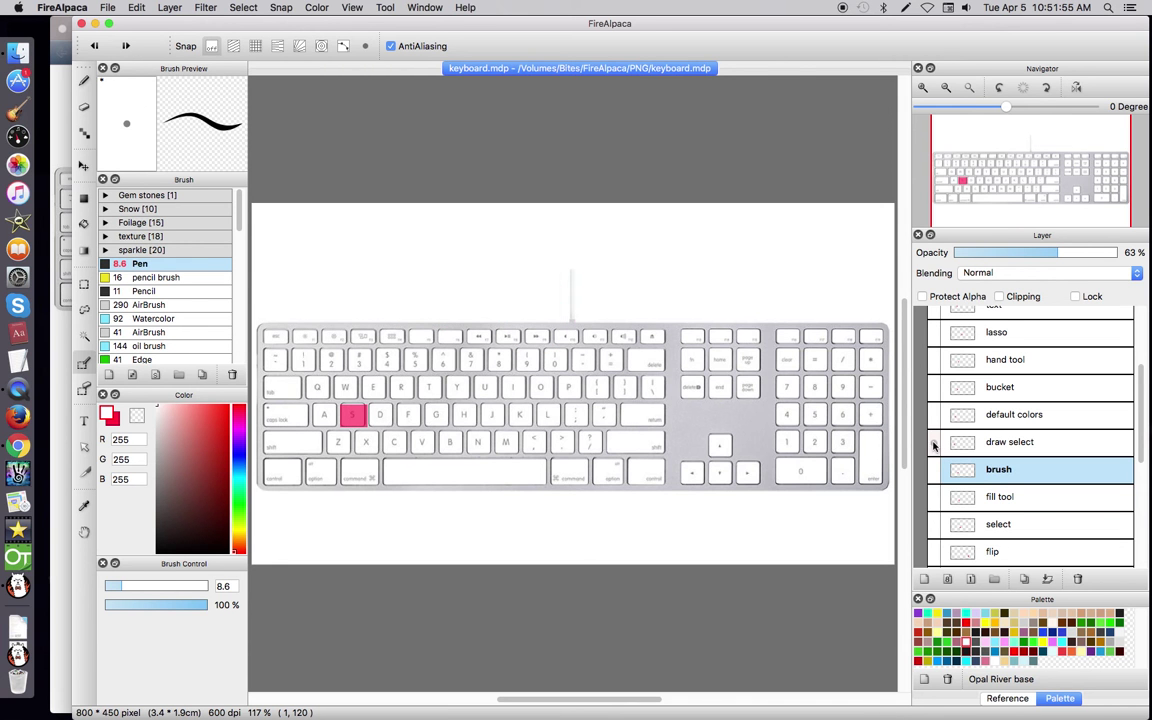
Swap the S highlight for the default colors D highlight and reset colours to default black.
left_click(933, 446)
left_click(933, 414)
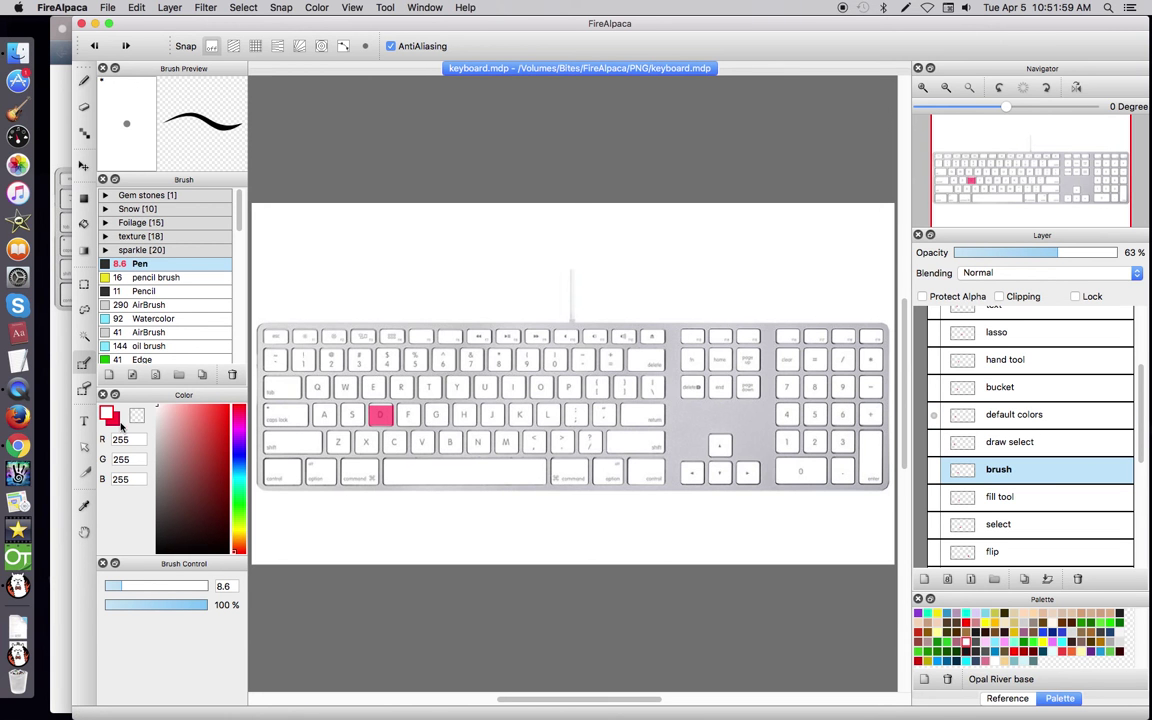
key("d")
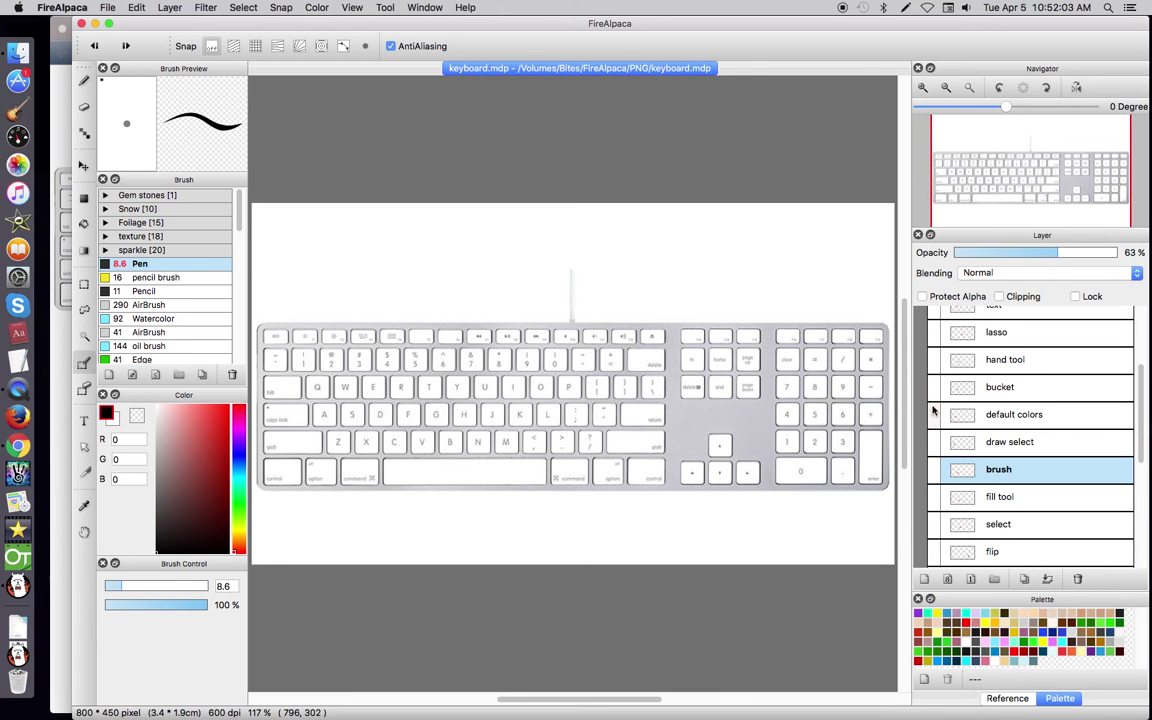
Replace the D highlight with the bucket layer's G highlight and switch to the bucket fill tool.
left_click(933, 414)
left_click(933, 387)
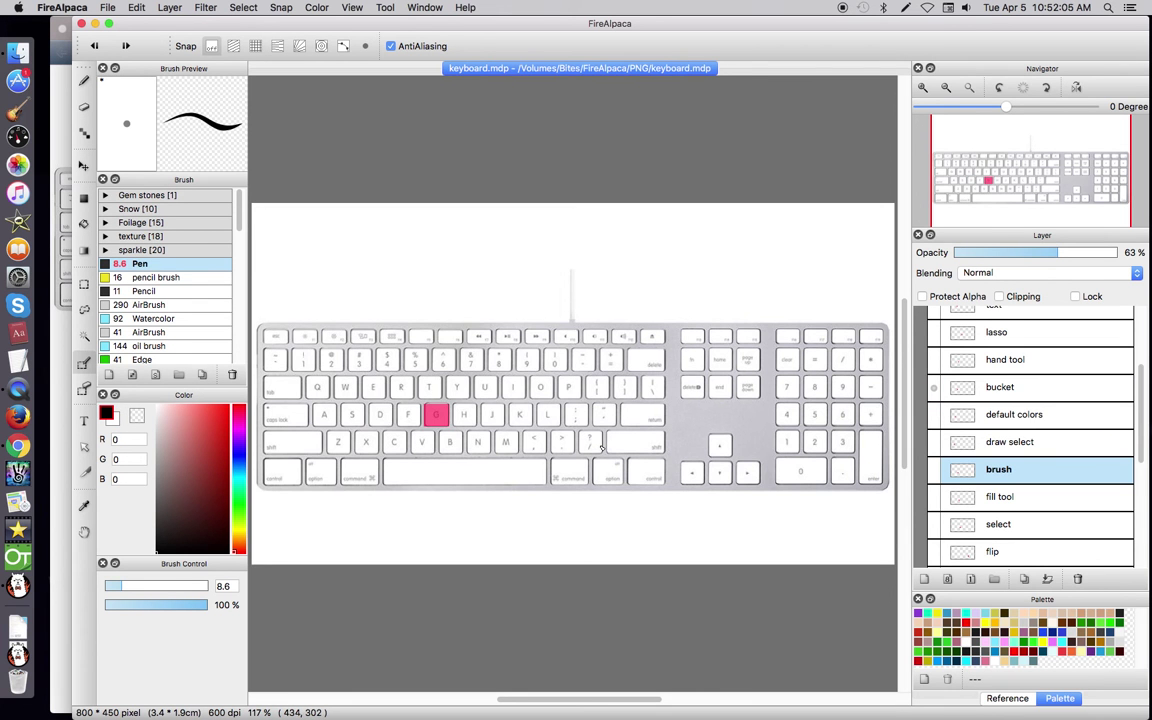
key("g")
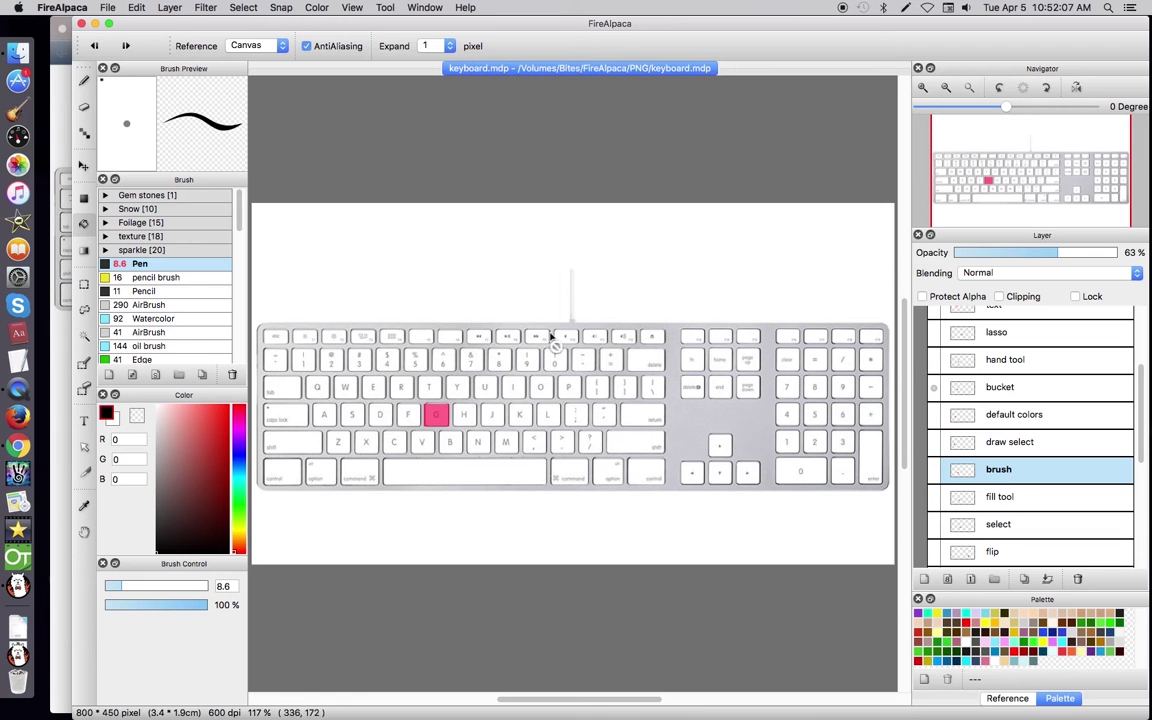
scroll(909, 390, "down", 1)
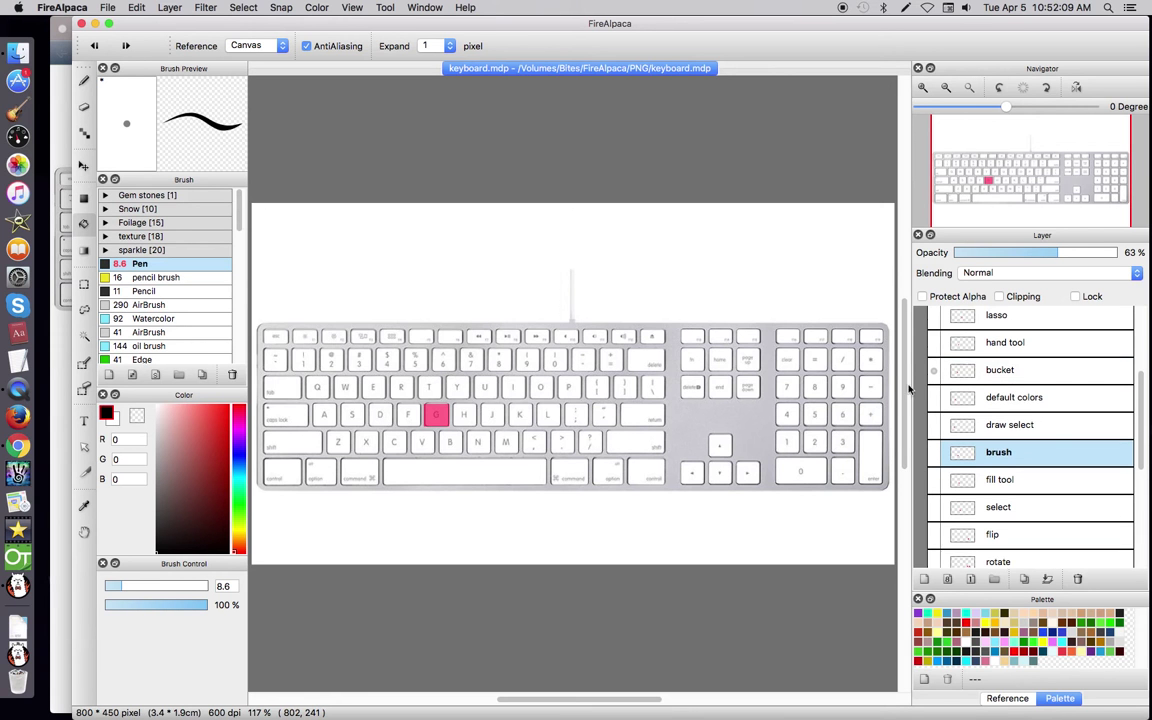
left_click(1022, 380)
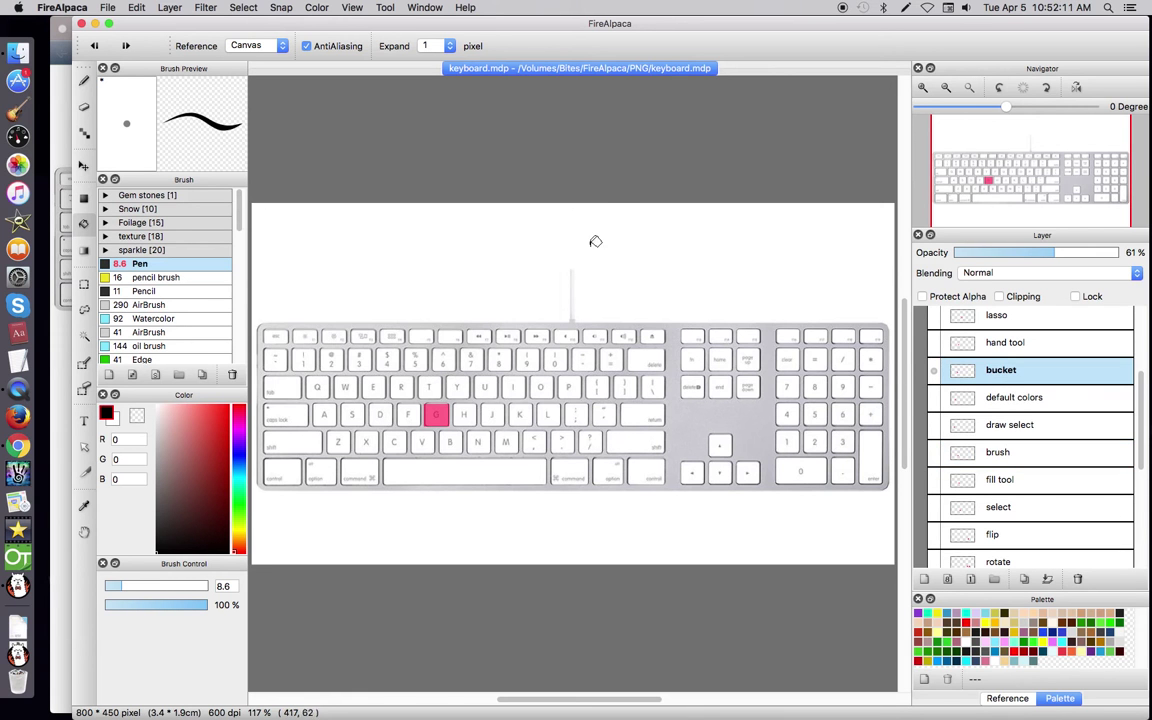
scroll(1138, 402, "up", 1)
scroll(1138, 402, "up", 3)
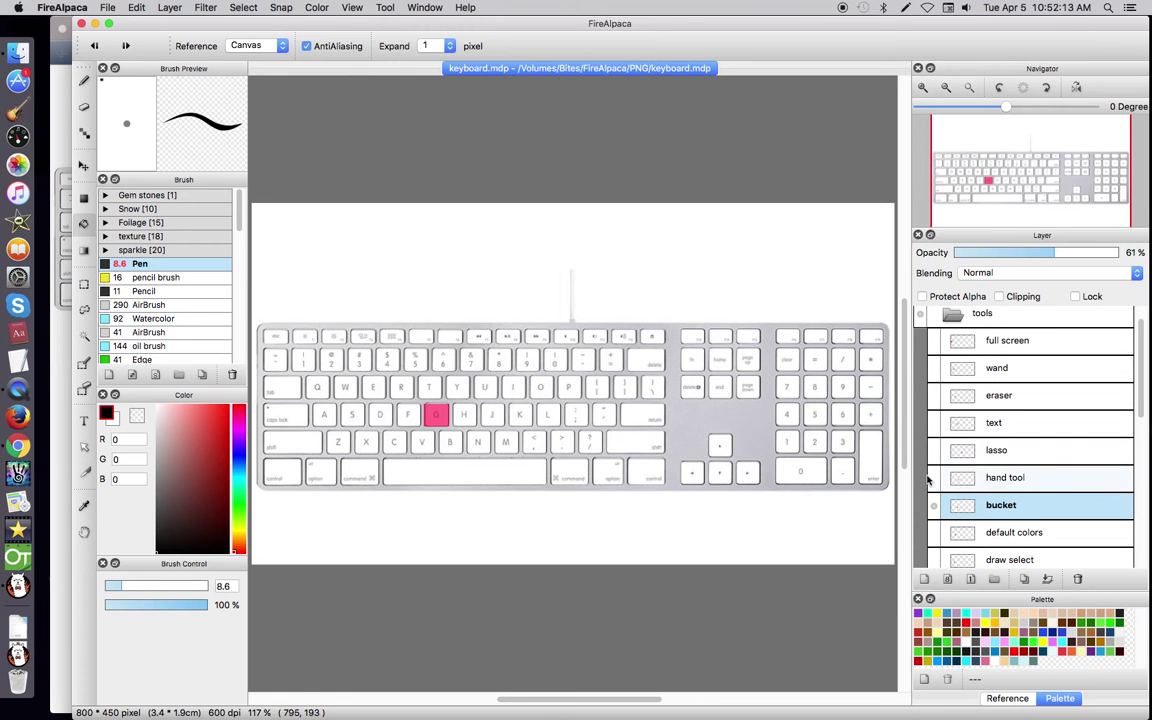
Demonstrate the Space hand tool with the H highlight, then hide the G and H highlights.
key("space")
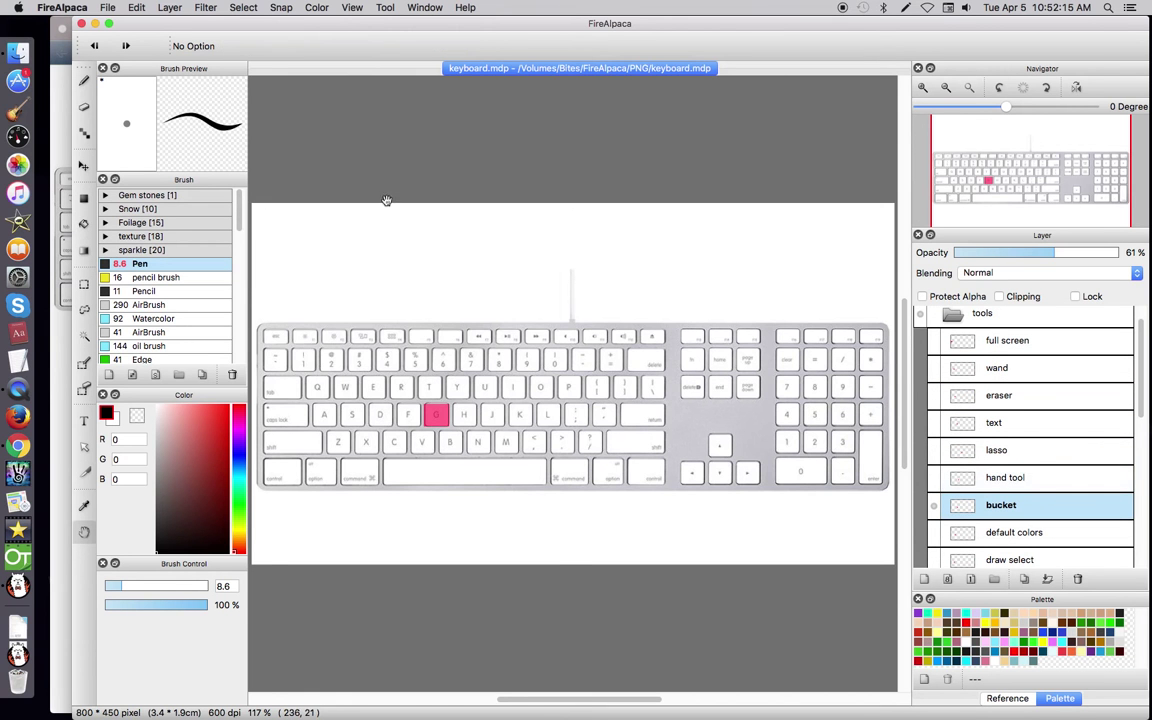
left_click(933, 478)
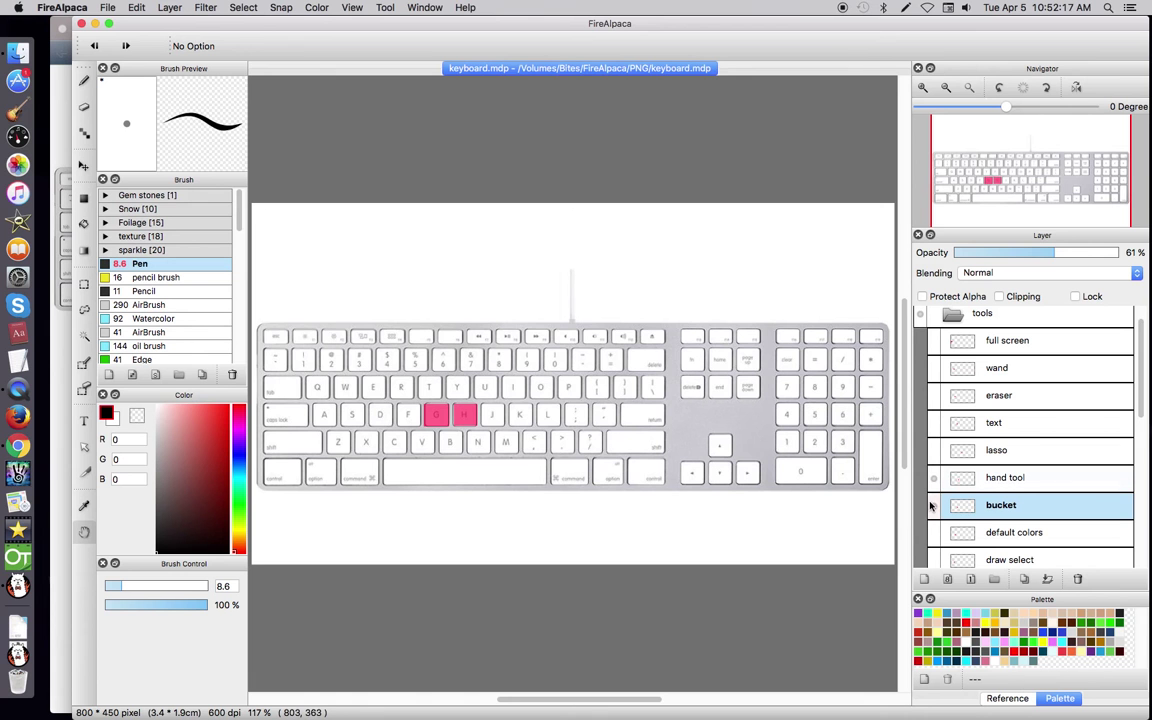
left_click(933, 505)
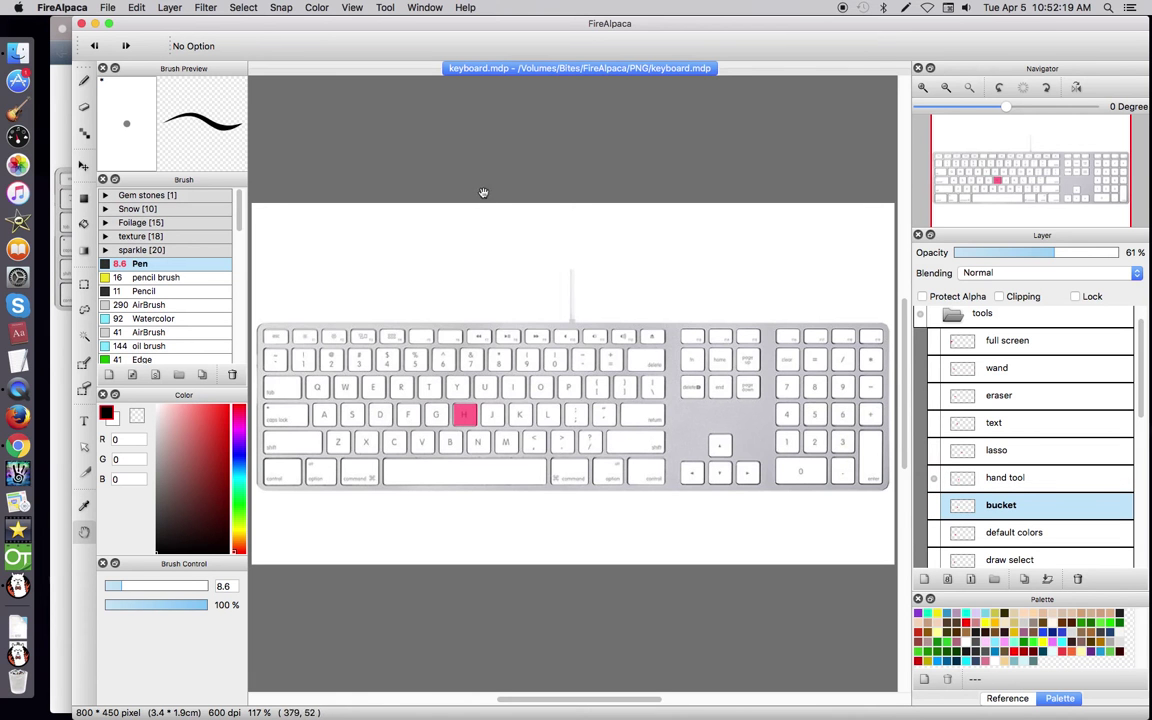
left_click(933, 478)
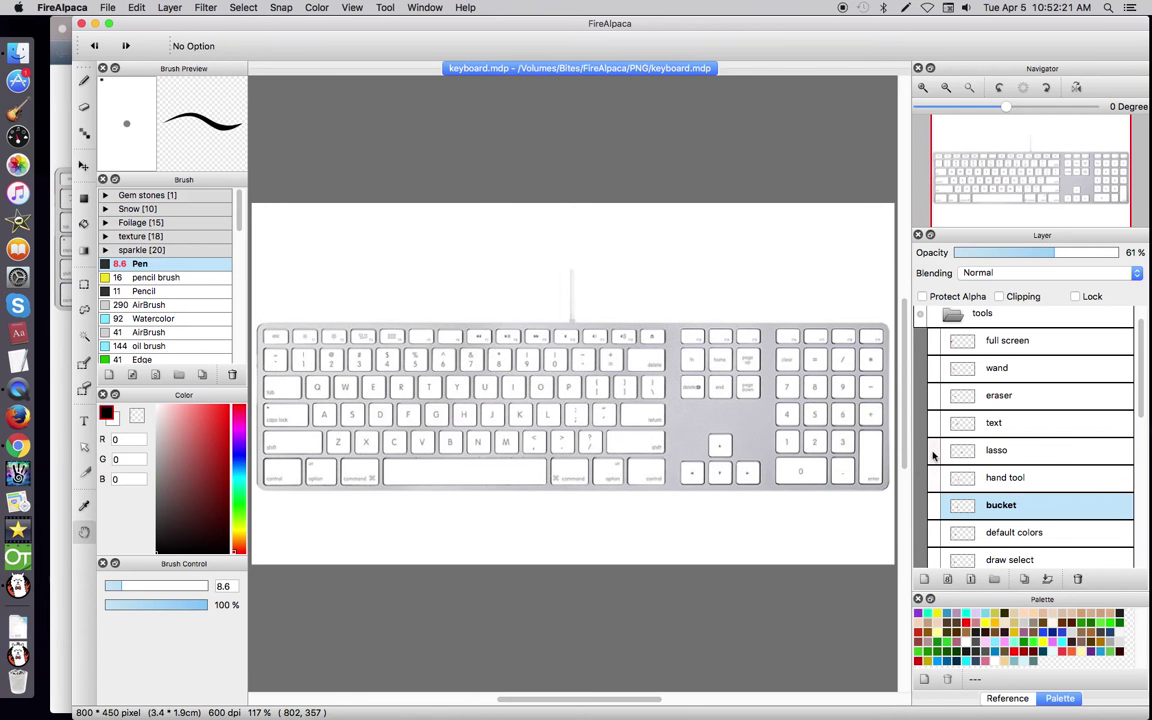
Show the lasso layer's L highlight, switch to the lasso tool with L, then hide it.
left_click(933, 450)
left_click(968, 452)
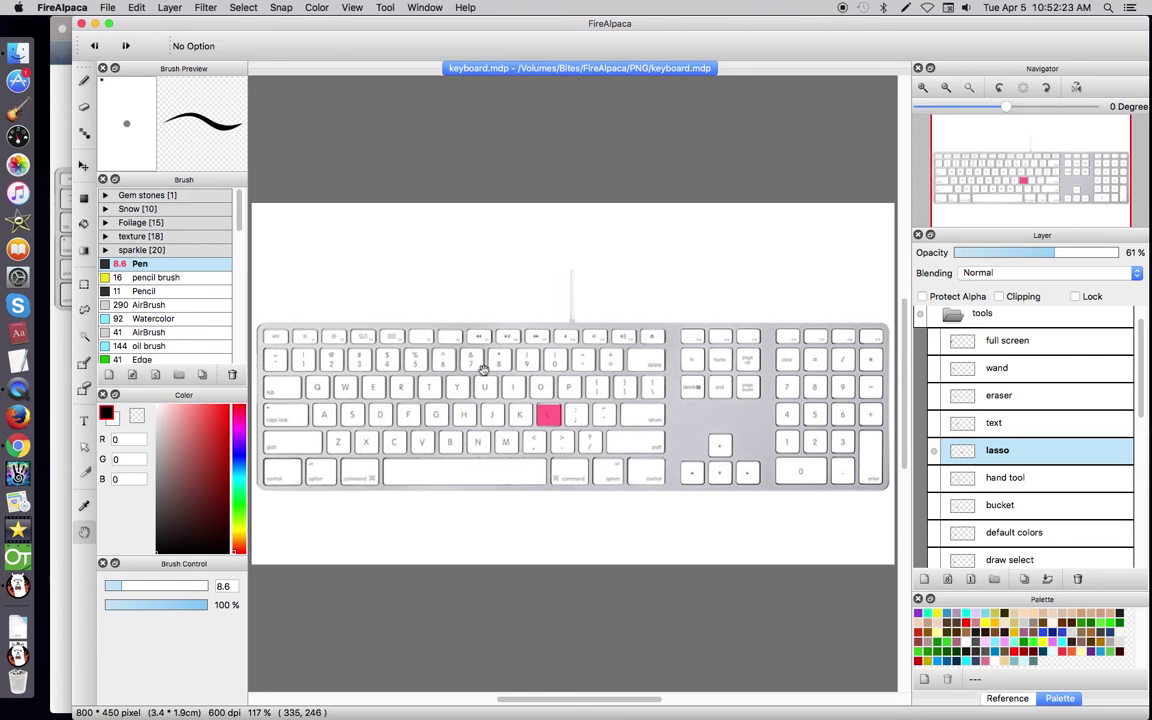
key("l")
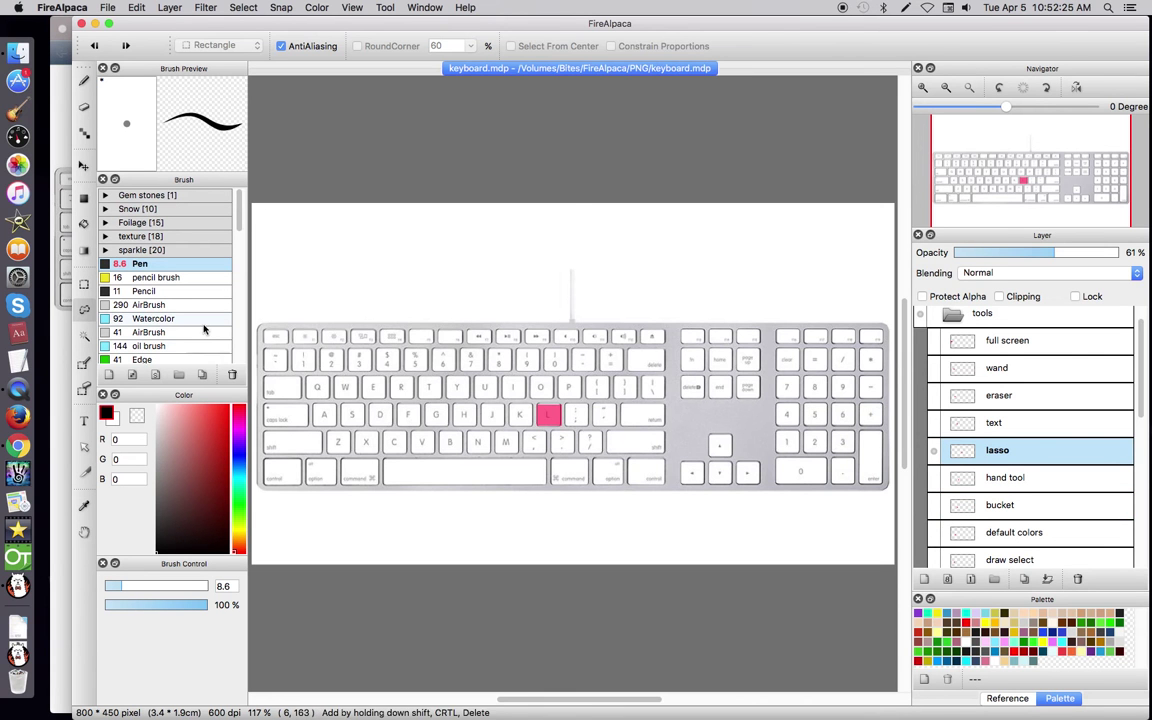
left_click(933, 450)
Demonstrate the text (T) and eraser (E) shortcuts, showing then hiding each layer's highlight.
left_click(933, 423)
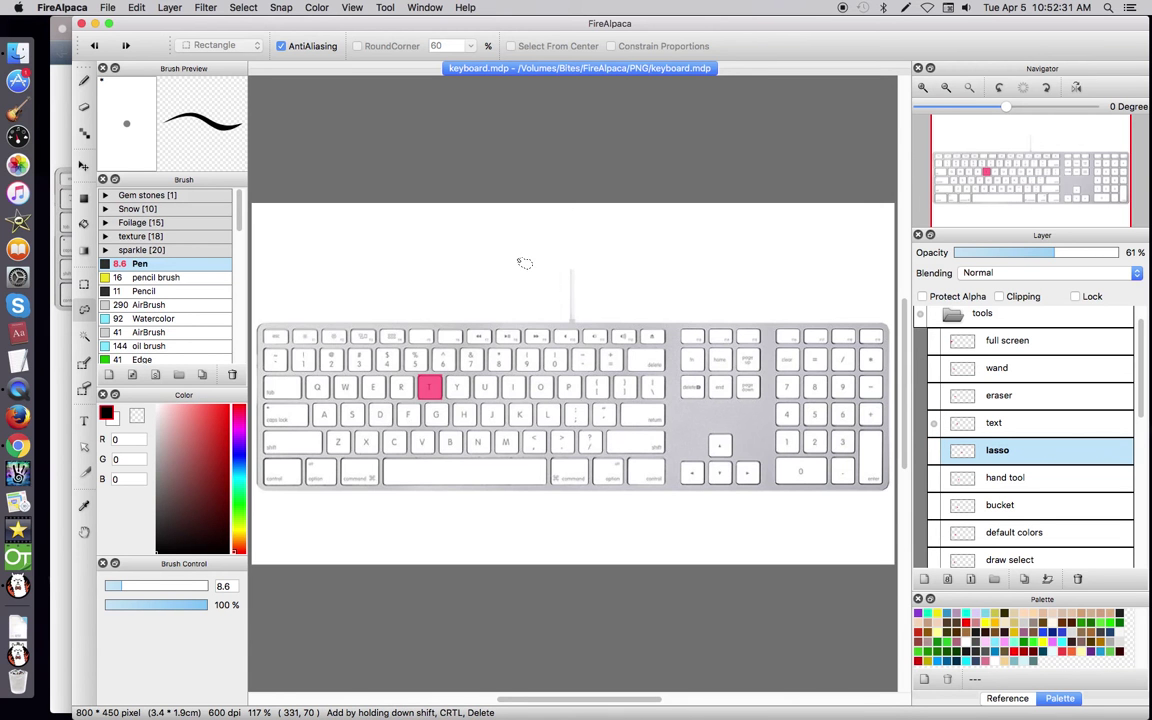
key("t")
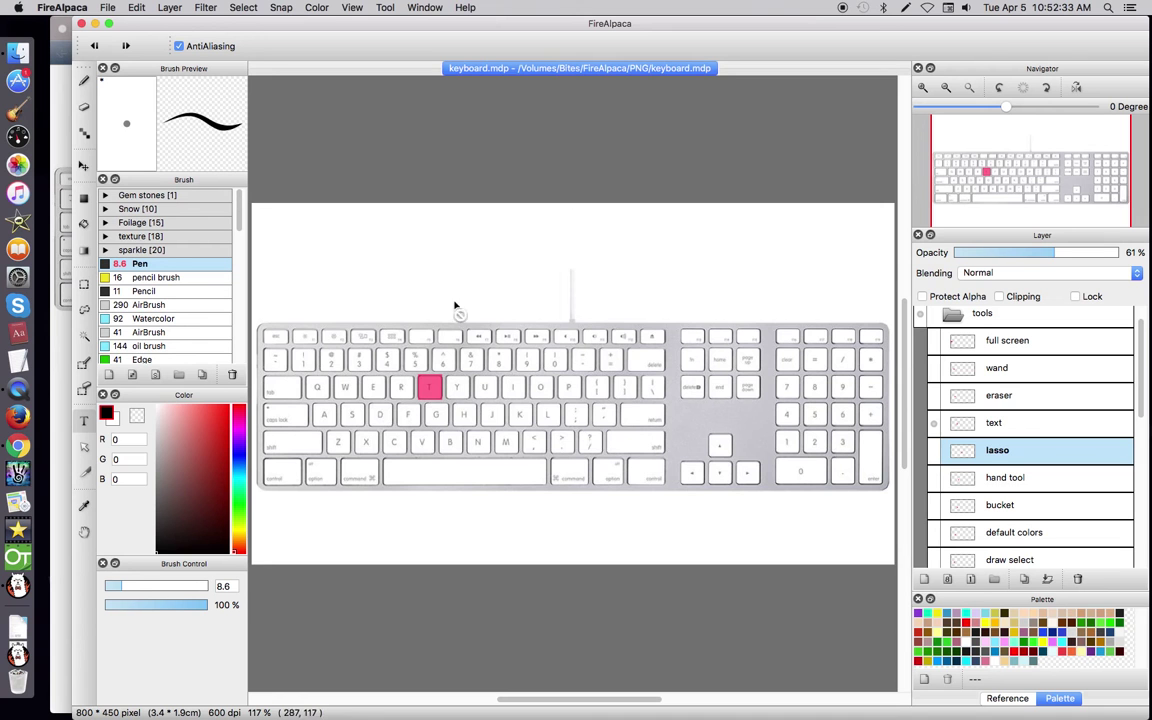
left_click(958, 423)
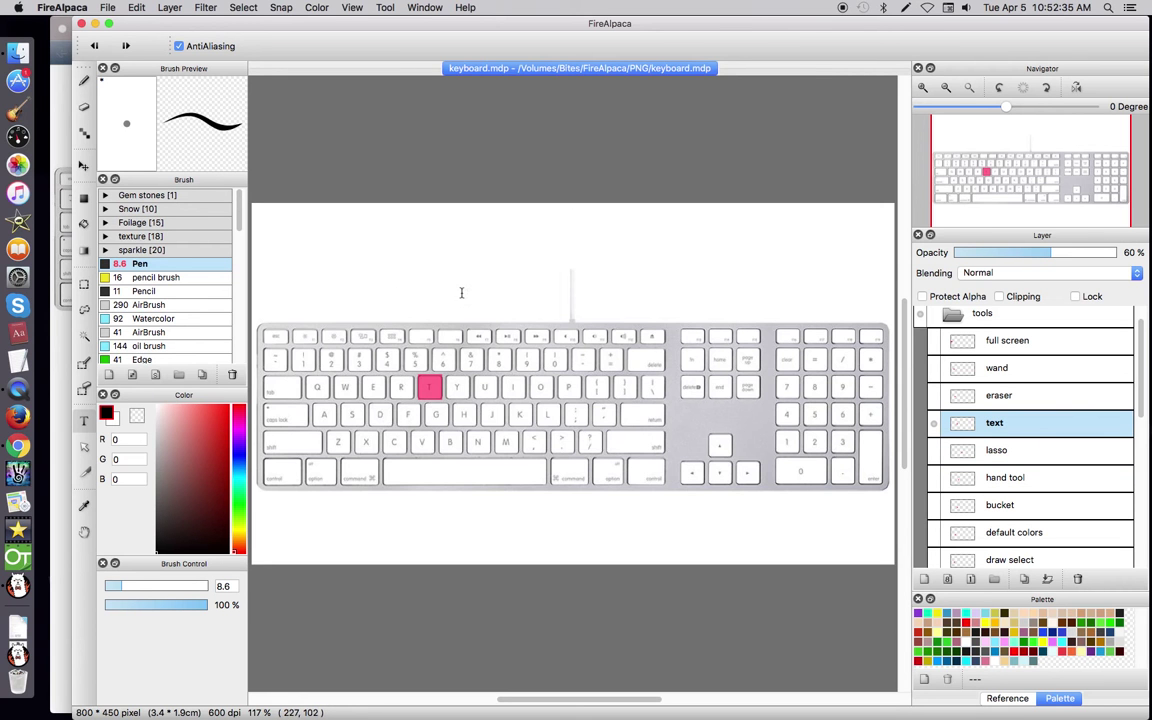
left_click(928, 423)
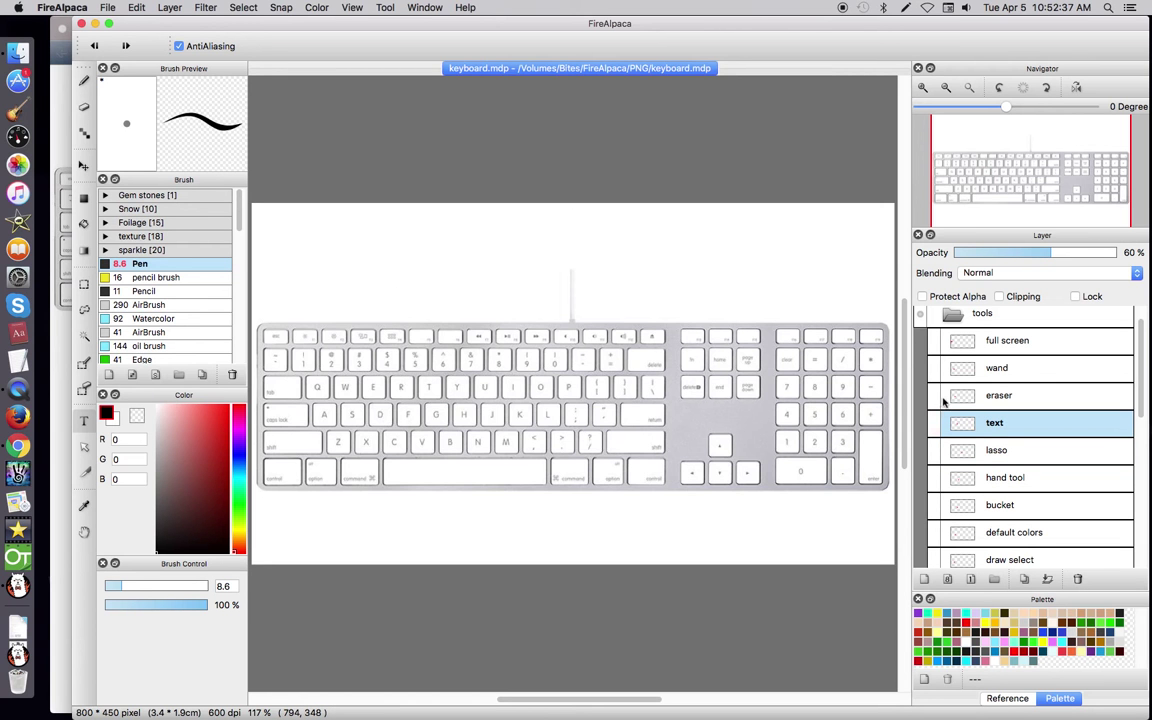
left_click(936, 397)
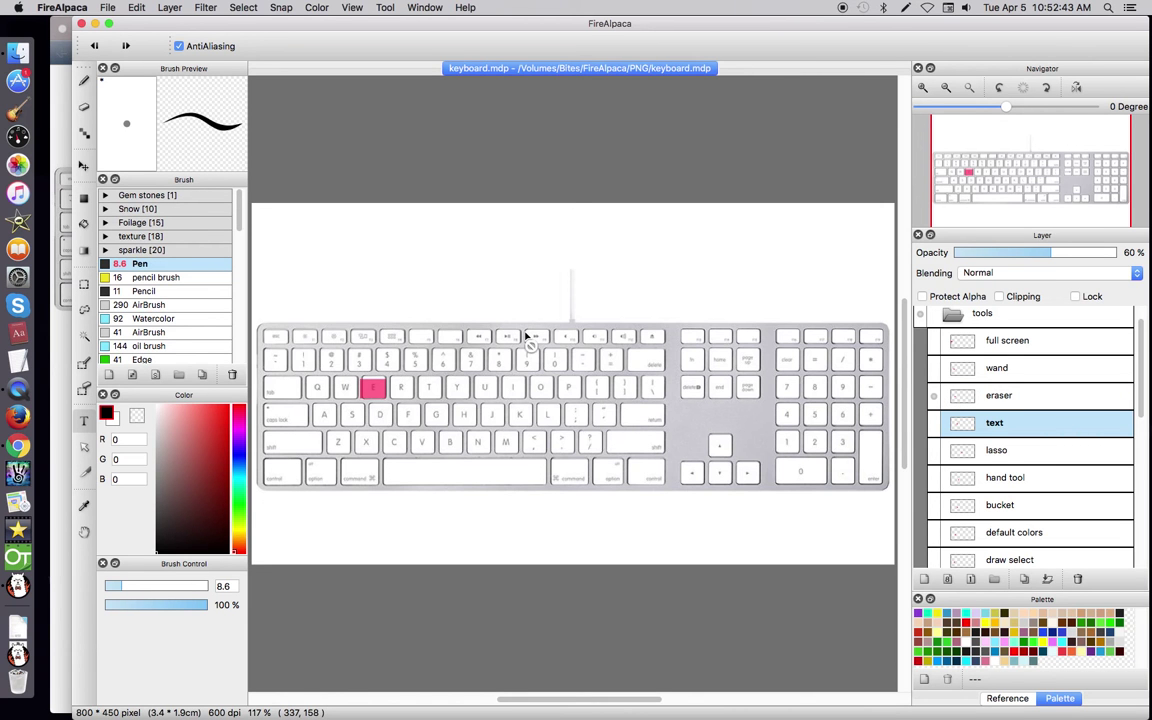
key("e")
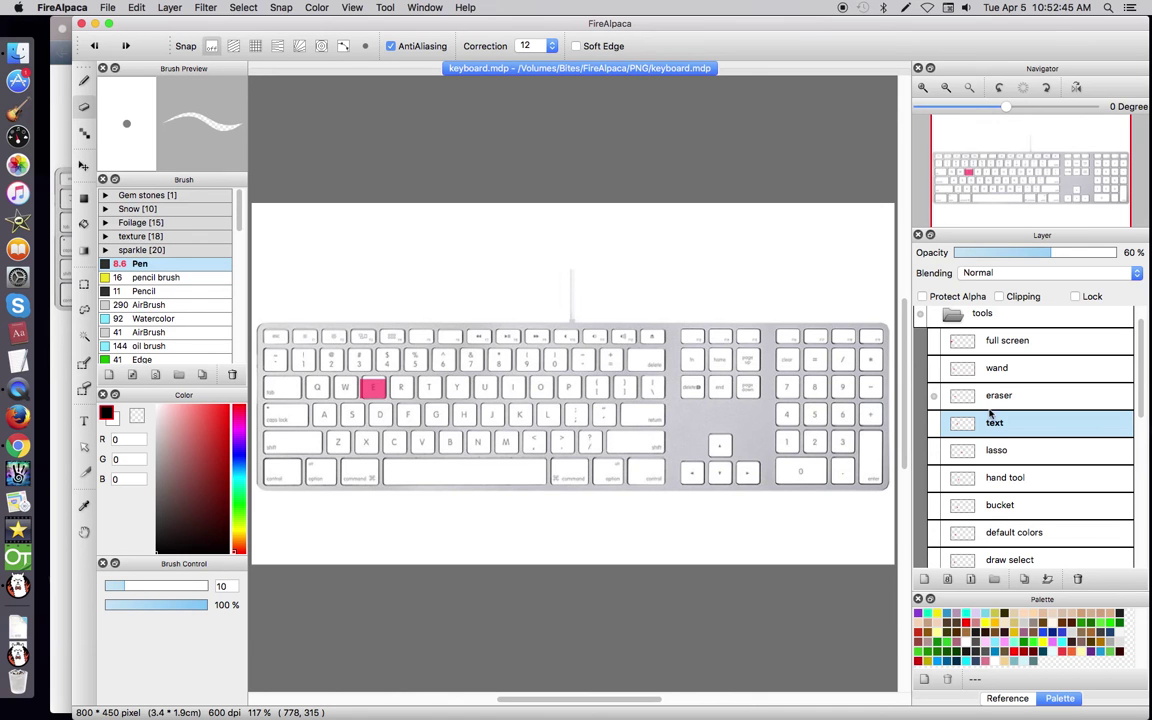
left_click(936, 397)
Show the W highlight, magic-wand select the keyboard area, deselect, and hide the wand layer.
left_click(934, 369)
left_click(997, 368)
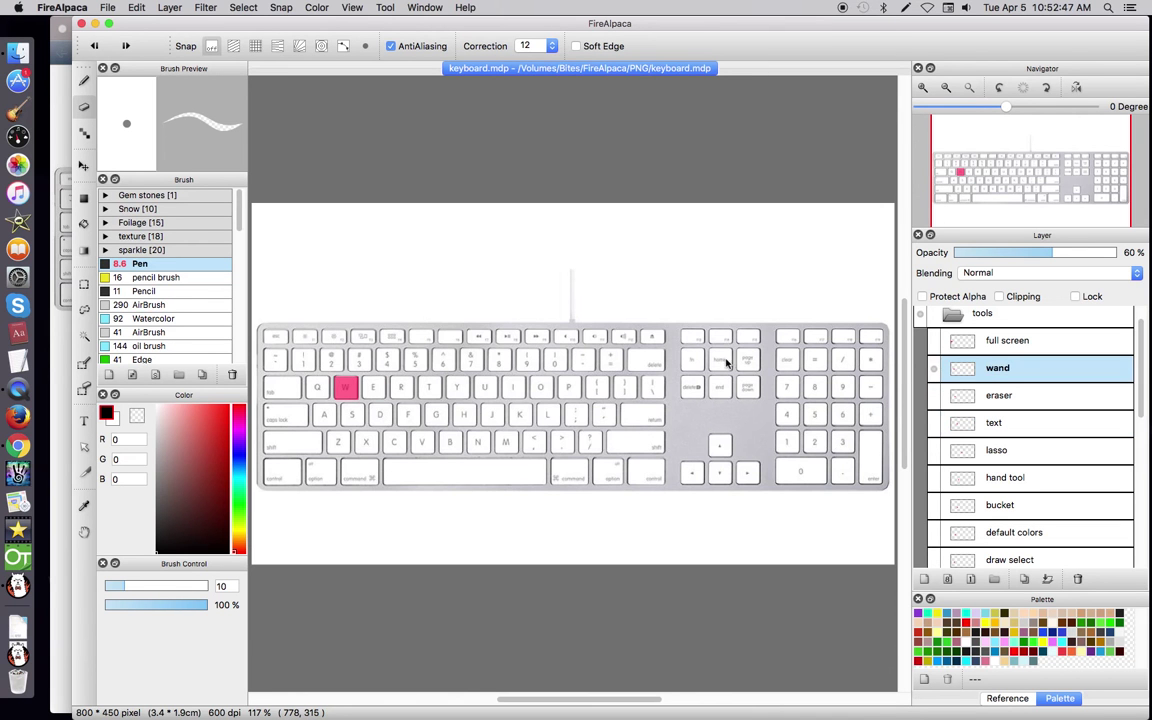
key("w")
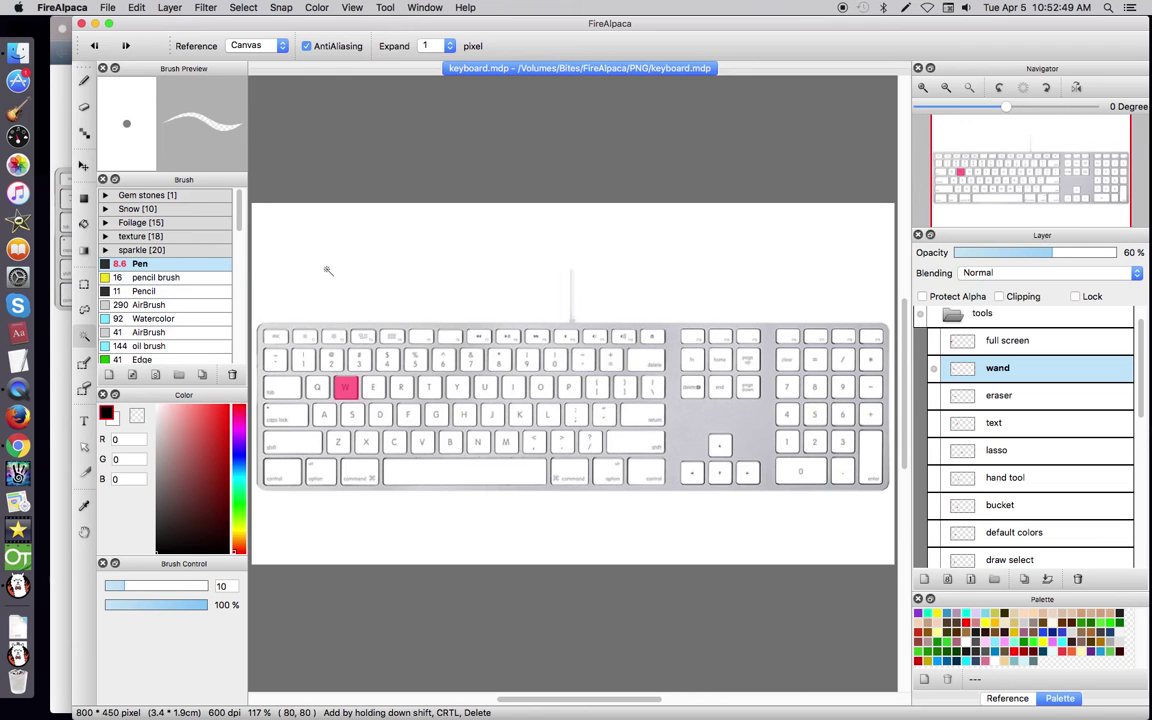
left_click(316, 280)
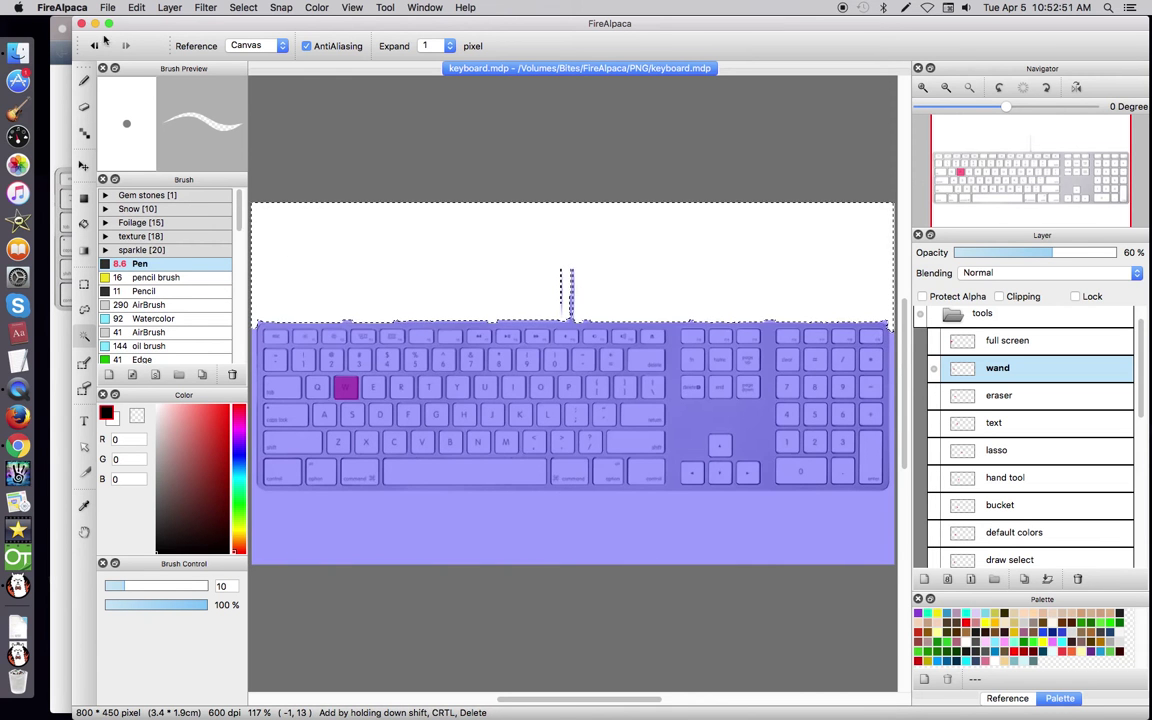
key("super+d")
left_click(936, 369)
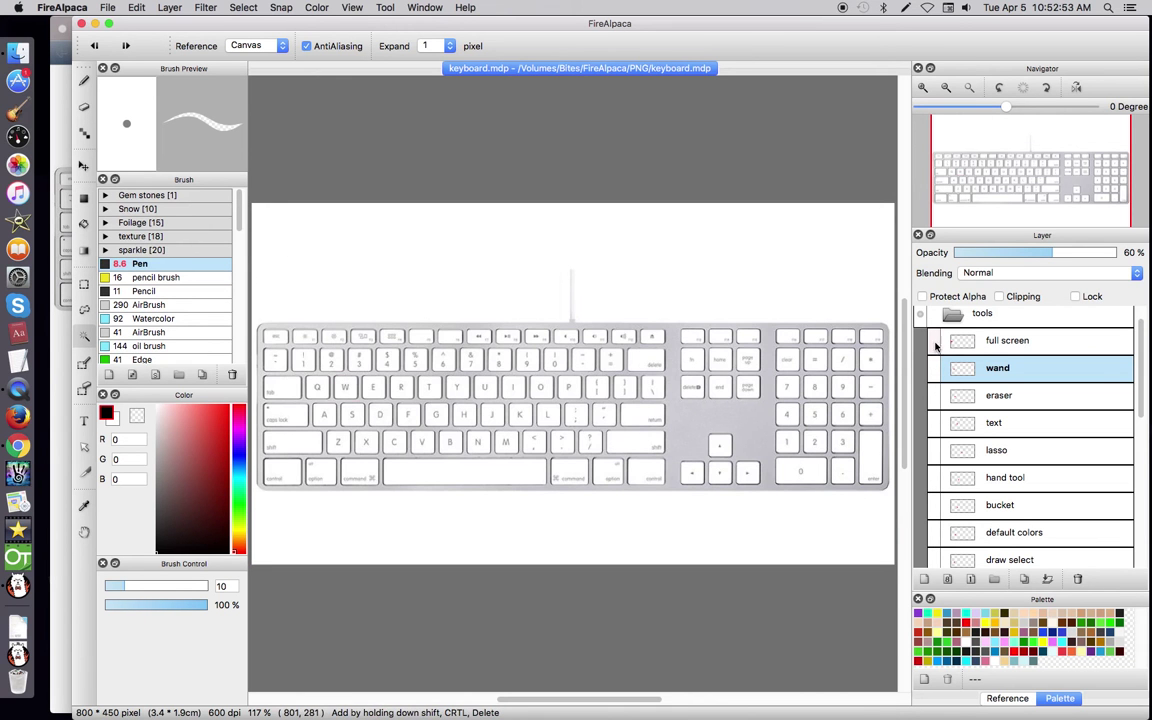
Show the full screen layer's Tab highlight and toggle the panels off and back on with Tab.
left_click(938, 341)
key("Tab")
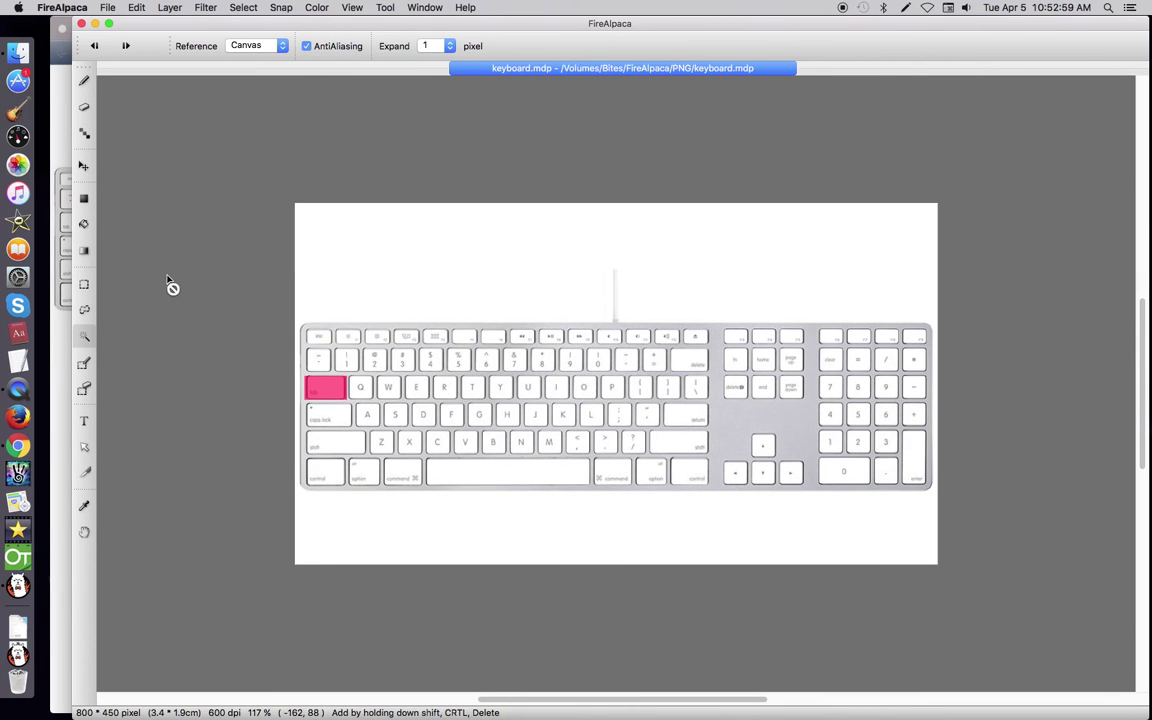
key("Tab")
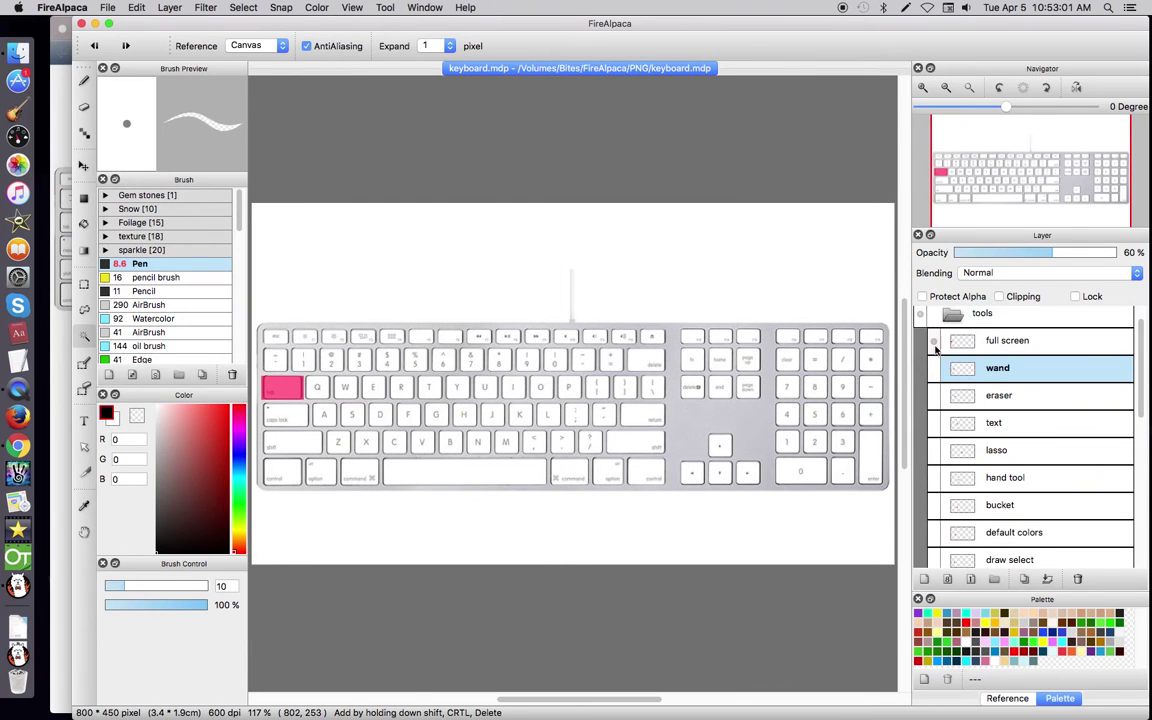
Collapse the tools layer folder and expand the select options folder.
scroll(1140, 420, "up", 2)
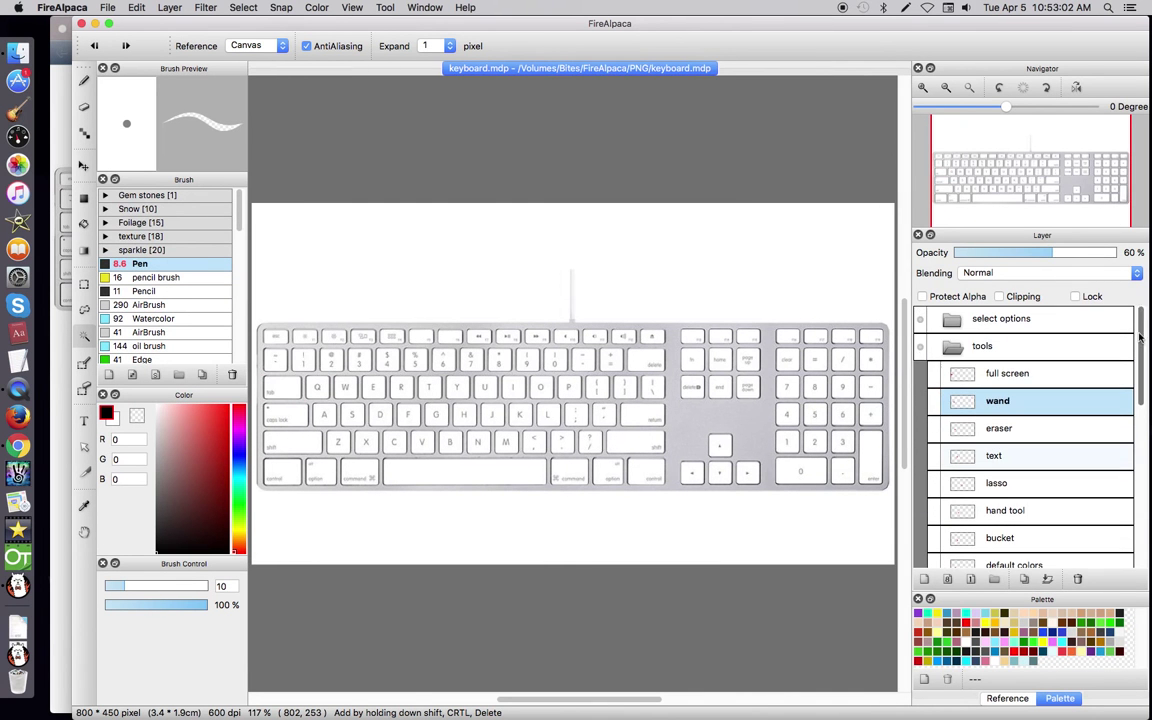
left_click(940, 347)
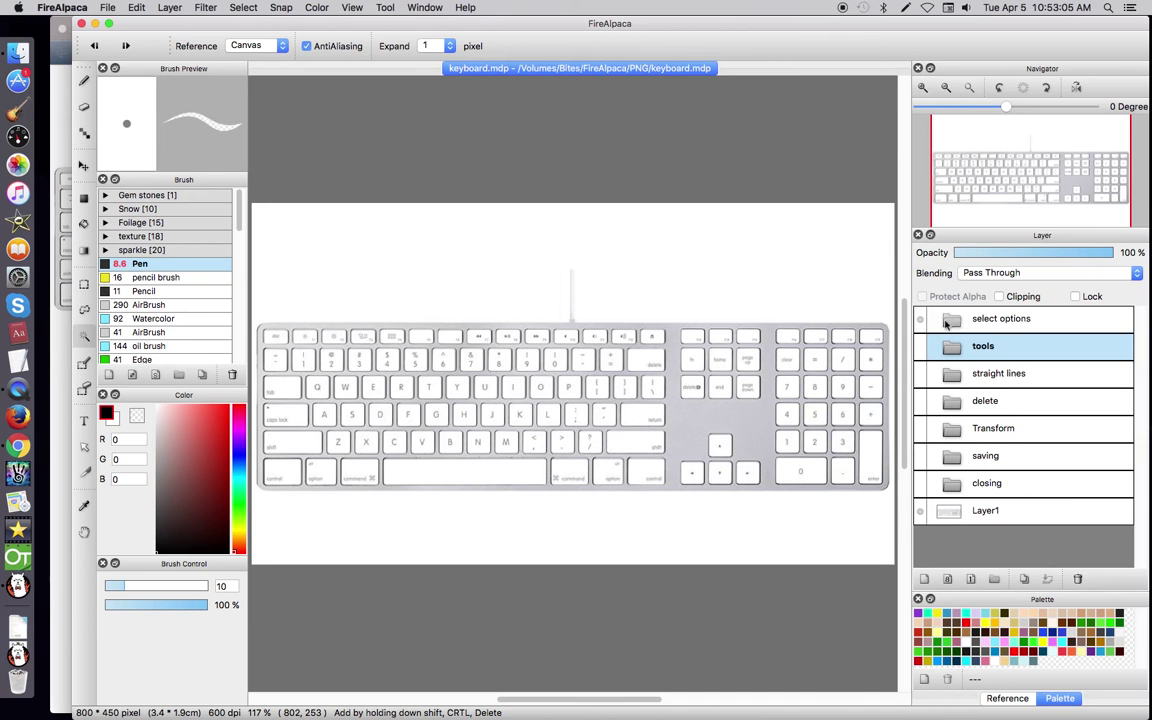
left_click(946, 318)
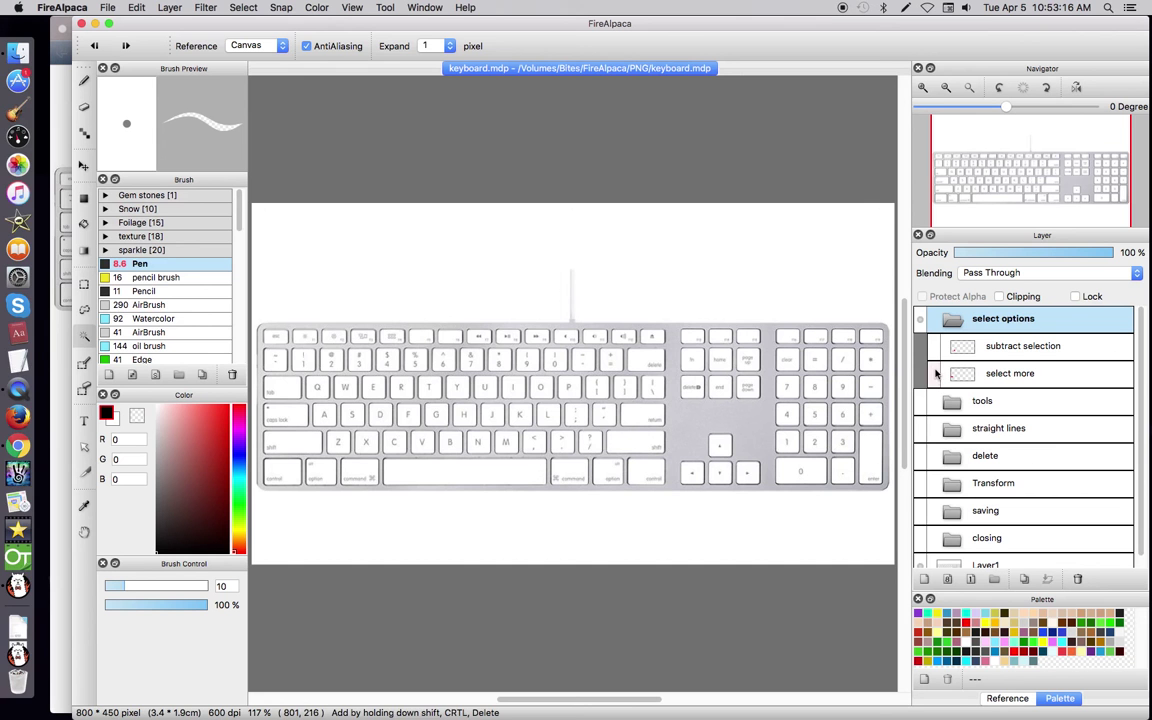
left_click(85, 284)
Demonstrate rectangle selections over the keyboard's top and lower rows, then deselect.
left_click_drag(271, 224, 841, 343)
left_click_drag(323, 428, 687, 519)
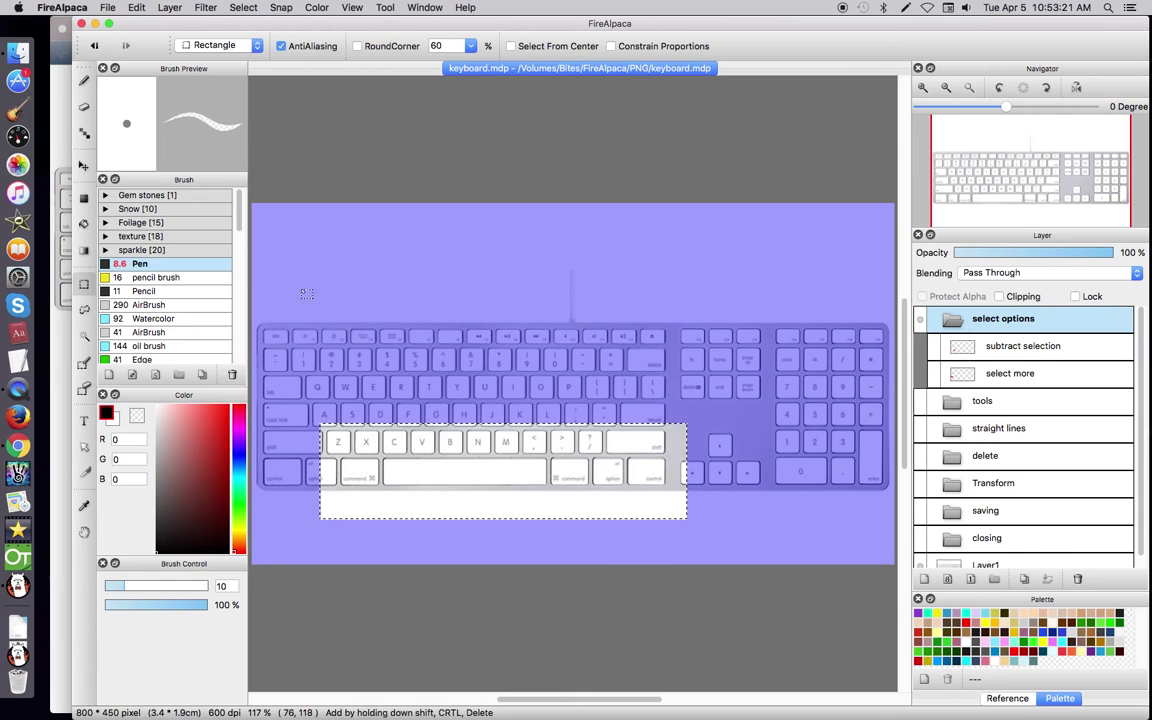
left_click_drag(292, 260, 694, 381)
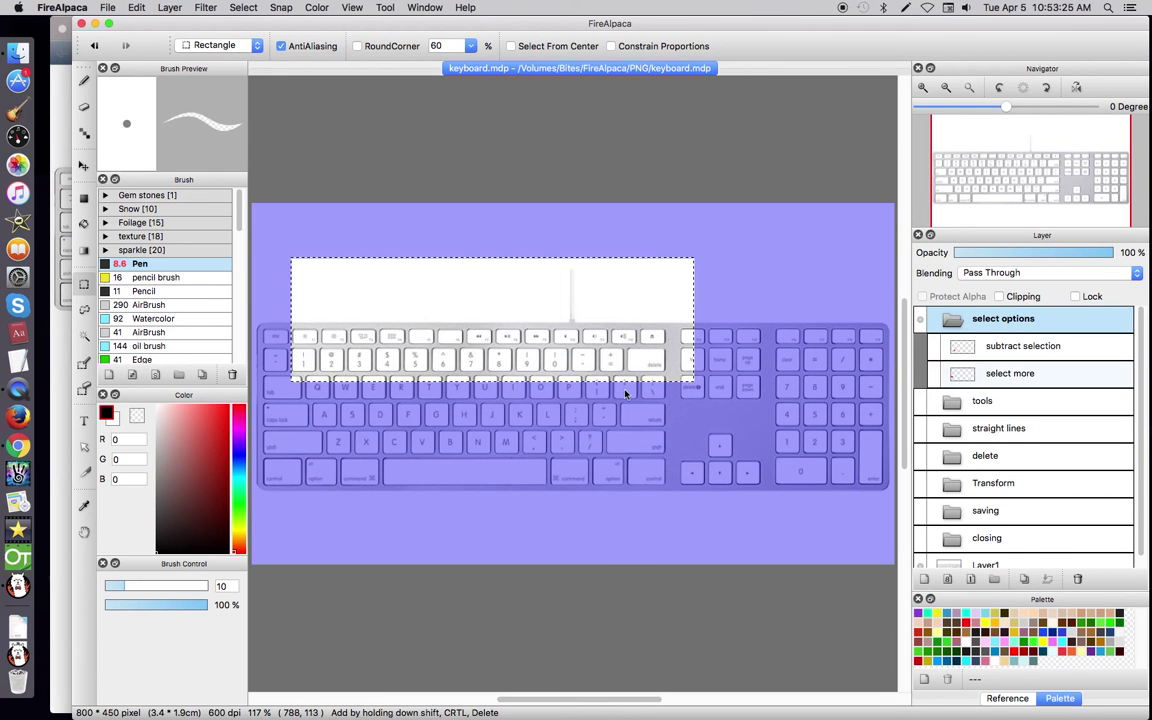
key("super+d")
Show the select more layer's Shift highlight and add top-left and lower-left rectangles together.
left_click(933, 374)
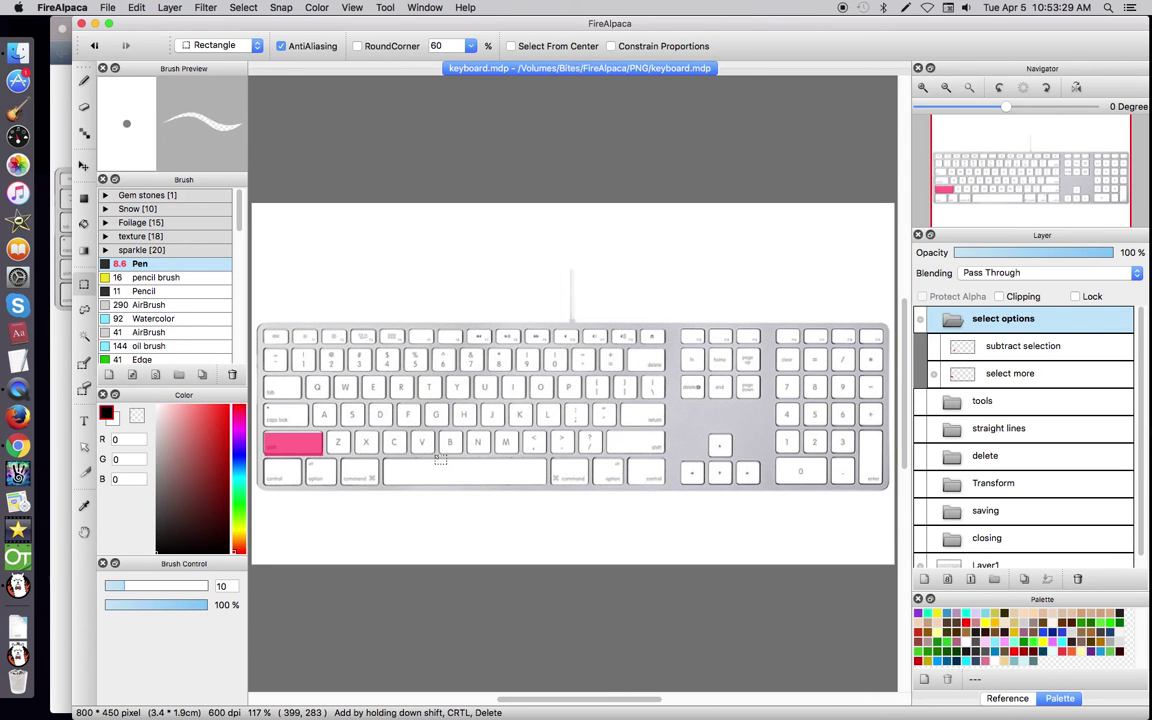
left_click_drag(273, 216, 566, 350)
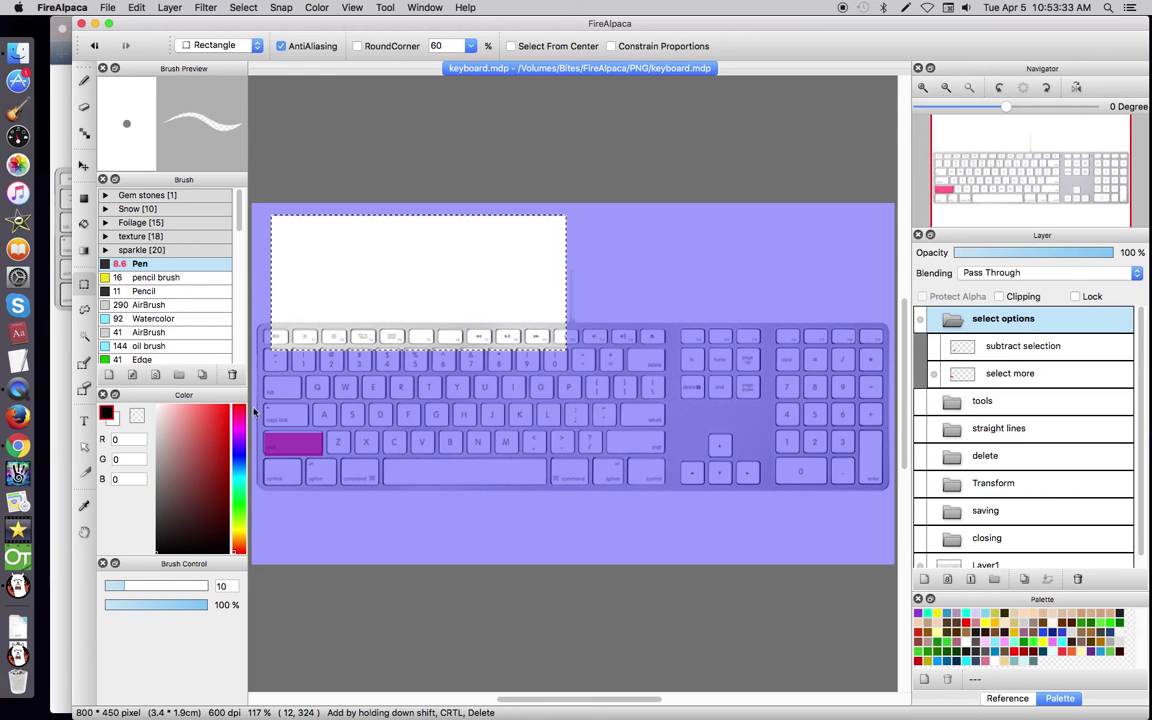
left_click_drag(255, 391, 440, 489)
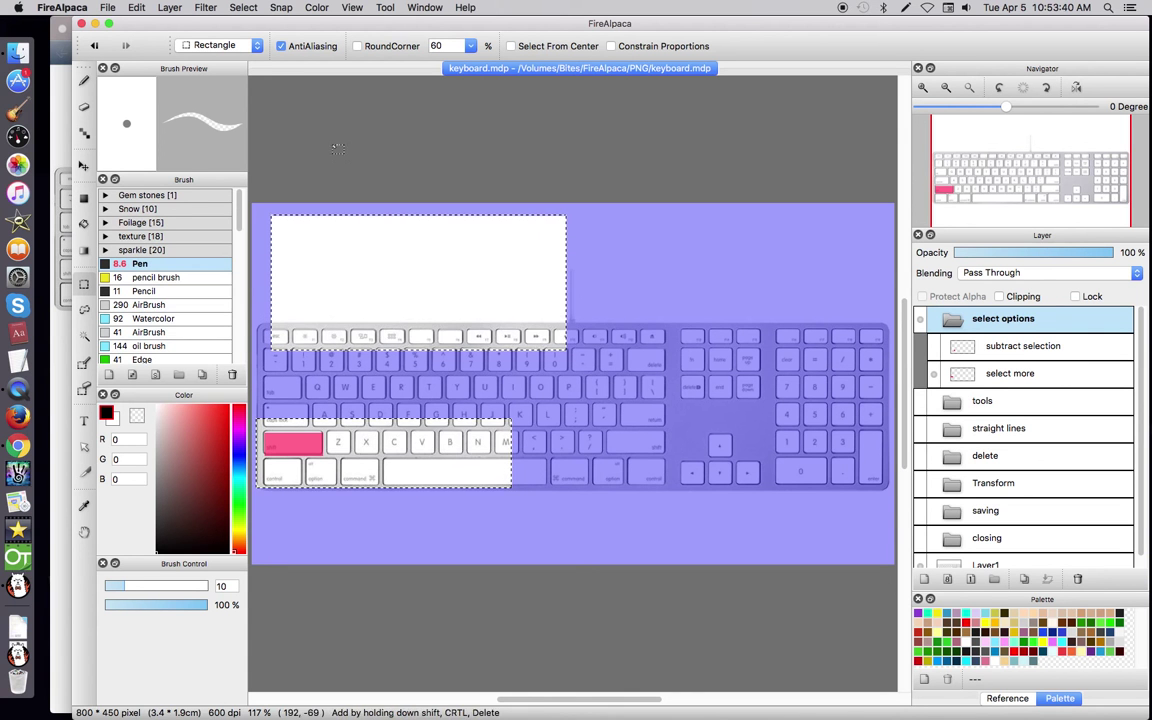
Magic-wand select the white area above the keyboard, adding the top-left block and area below.
left_click(84, 336)
left_click(578, 296)
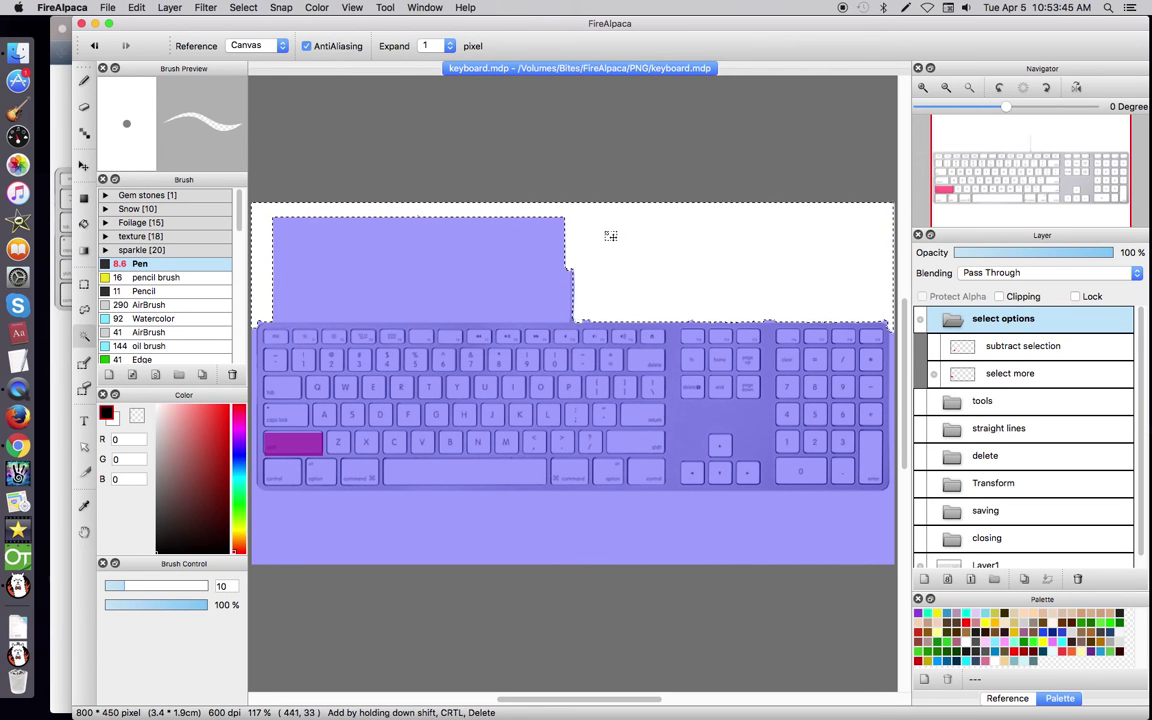
left_click(478, 265, "shift")
left_click(534, 541, "shift")
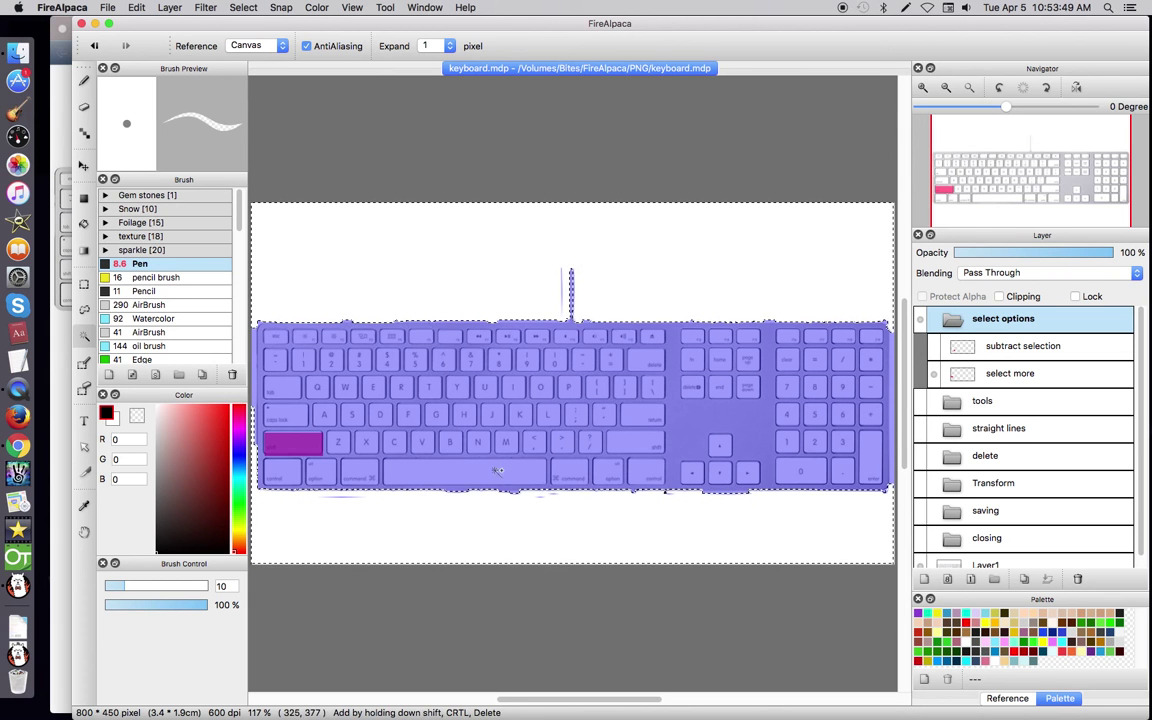
Lasso loops around the QWE/ASD and IOP/KL keys, then deselect everything with the Select tool.
left_click(84, 309)
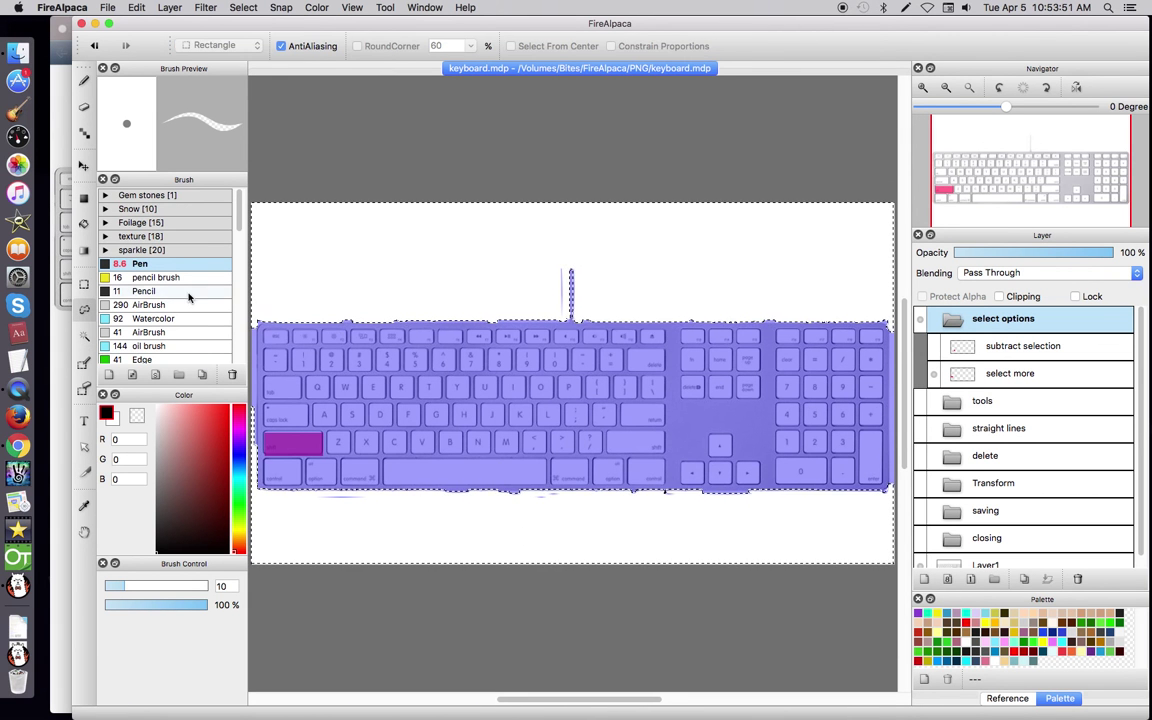
left_click_drag(296, 350, 405, 443)
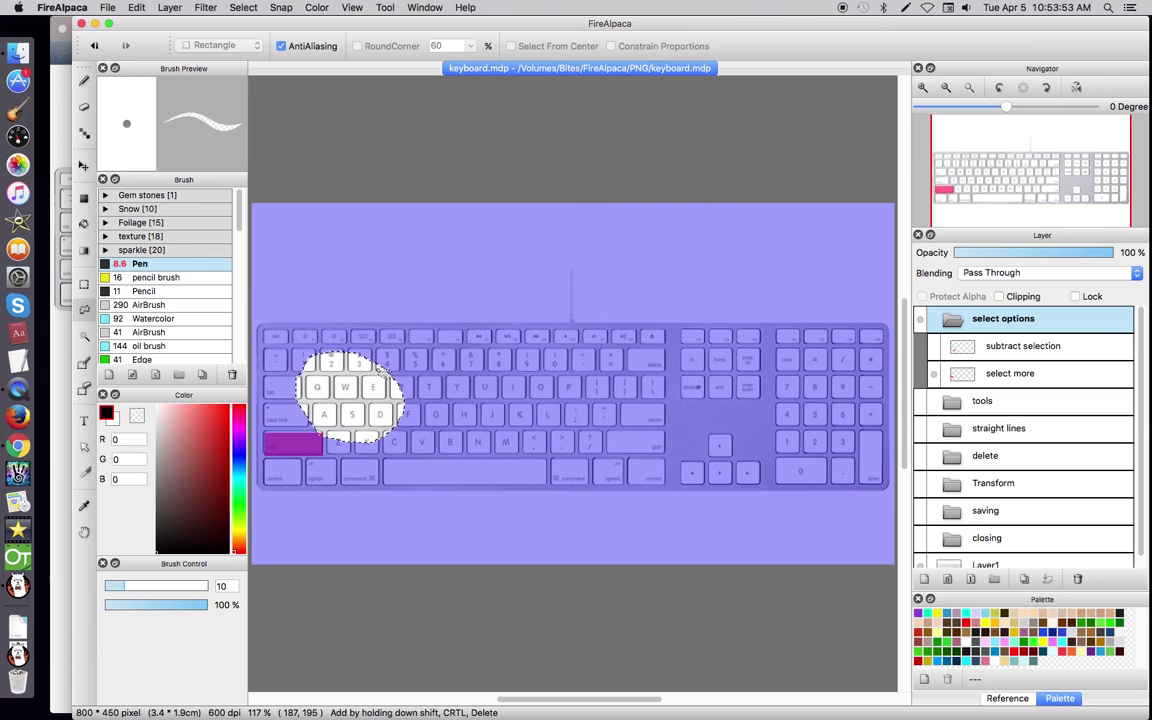
left_click_drag(532, 345, 528, 350)
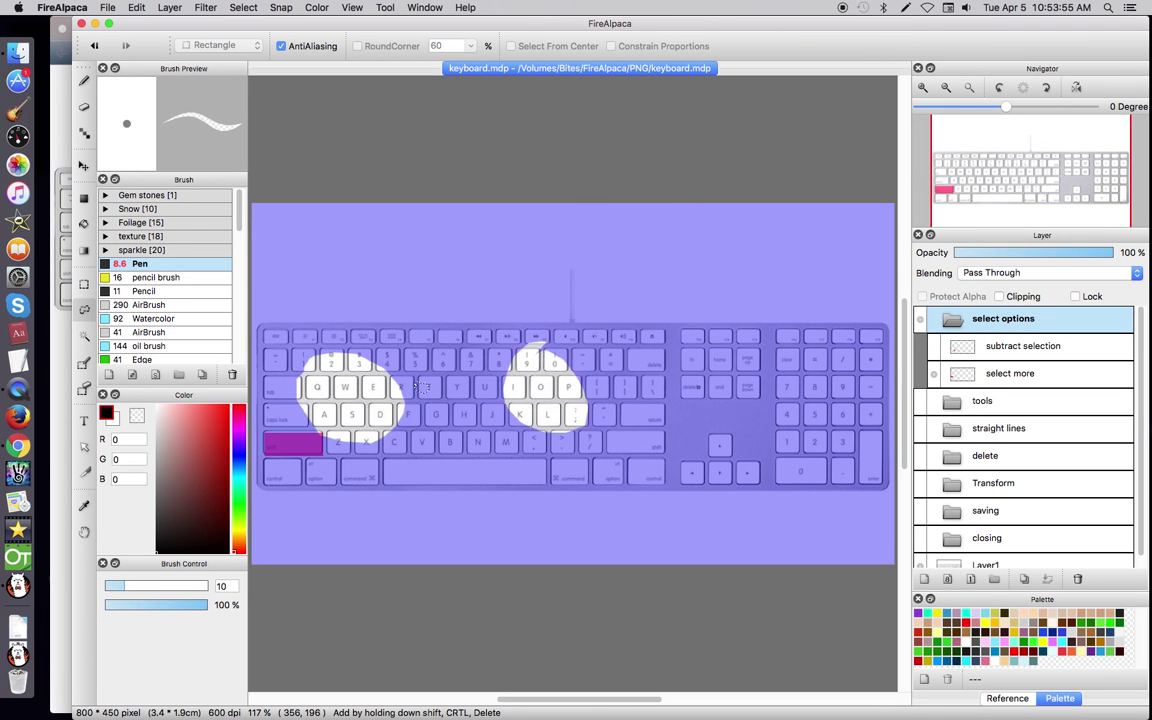
left_click(84, 284)
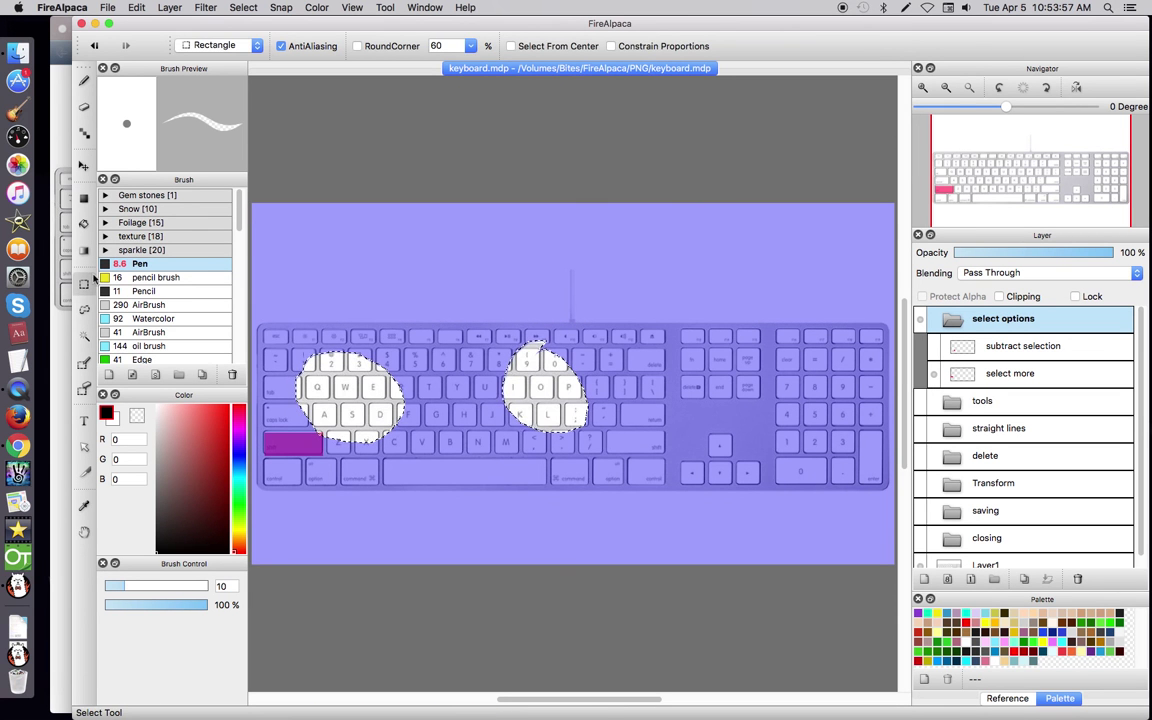
left_click(354, 167)
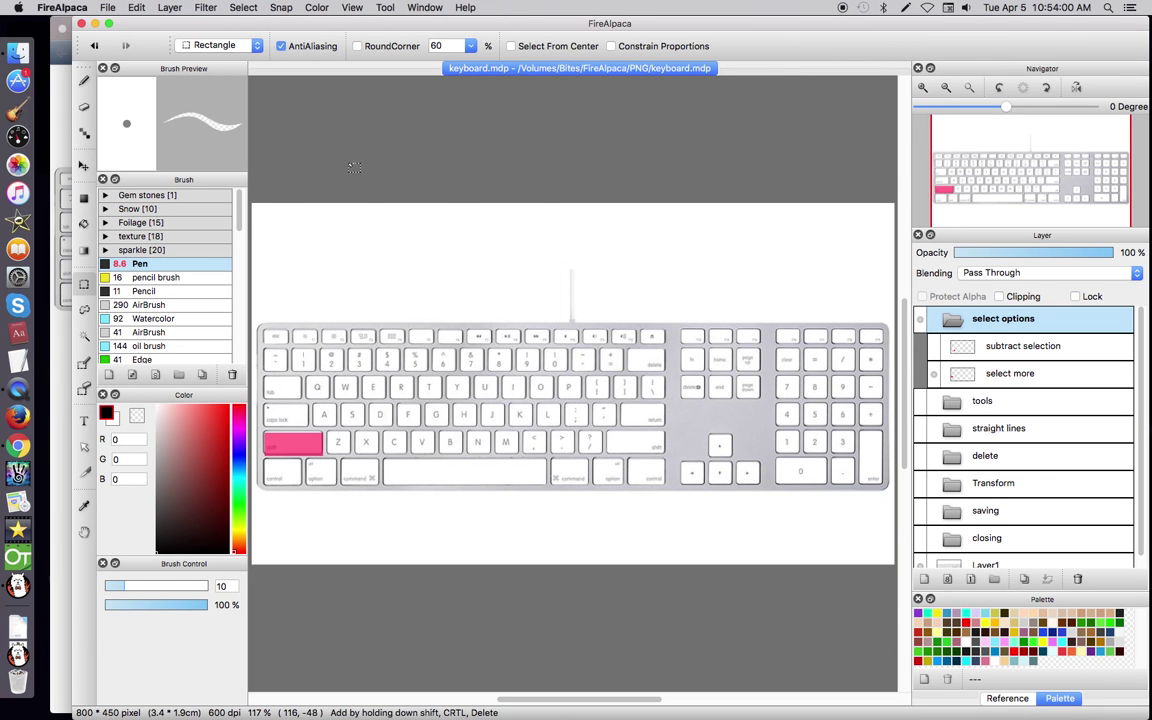
Switch to the Command highlight, select a keyboard rectangle, subtract the U key, then deselect.
left_click(933, 346)
left_click(933, 373)
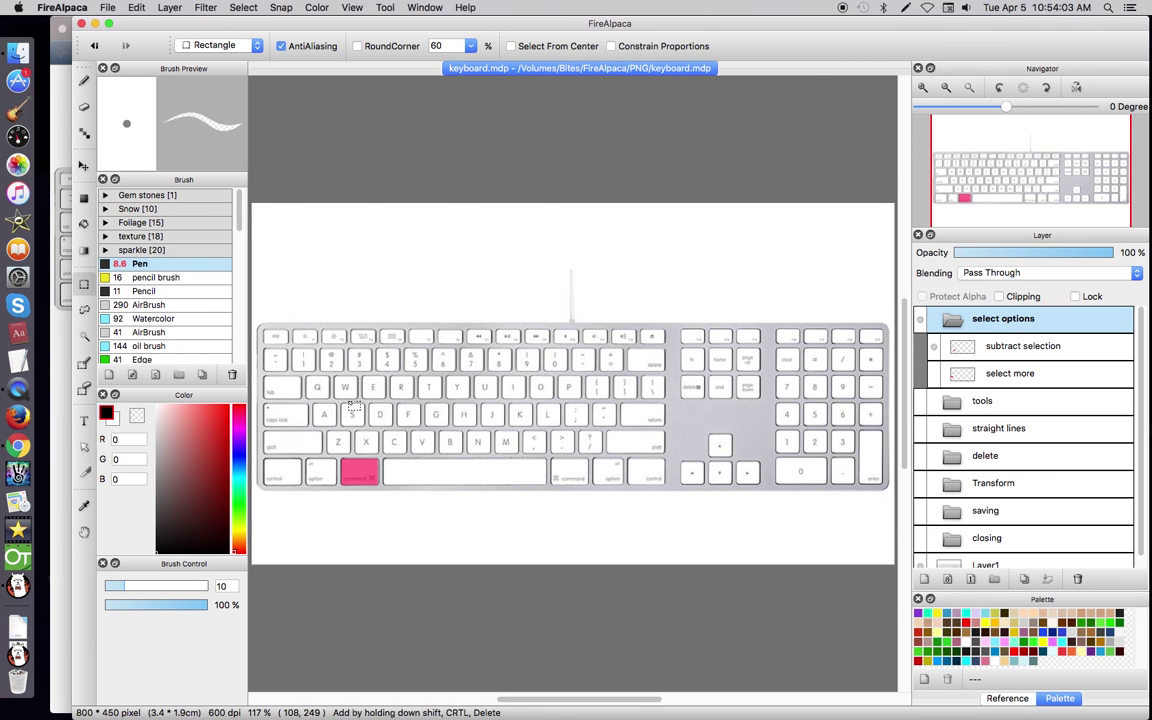
left_click_drag(271, 223, 713, 493)
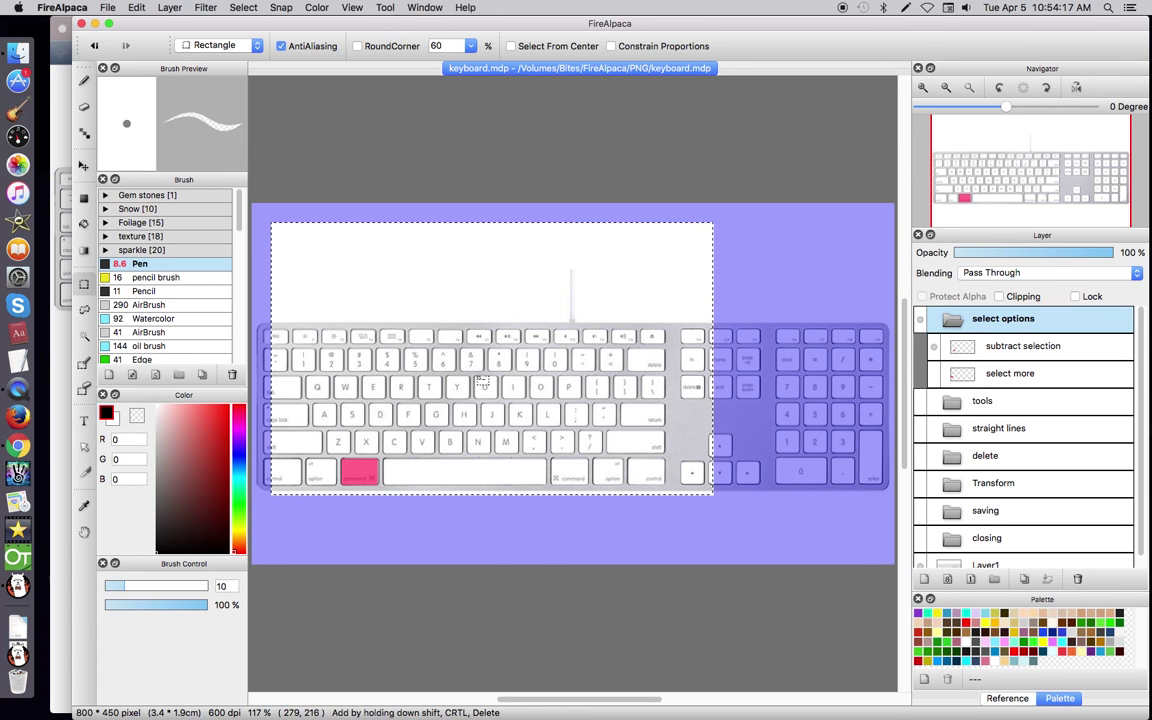
left_click_drag(479, 380, 504, 402)
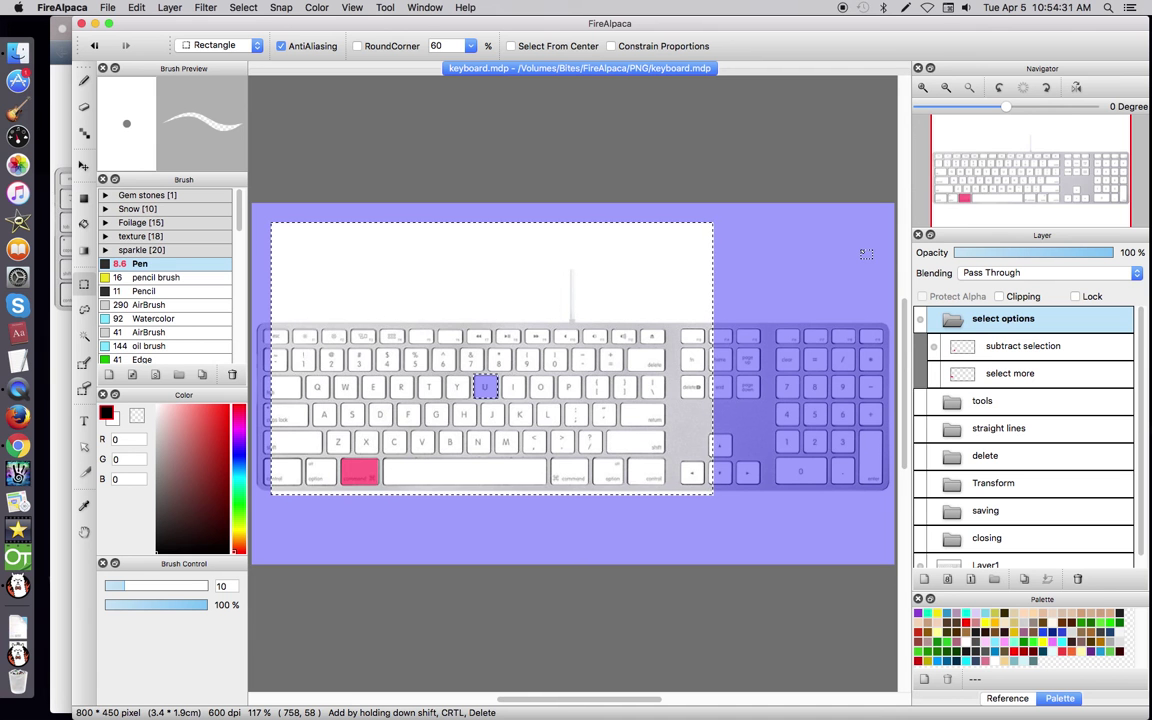
left_click(350, 132)
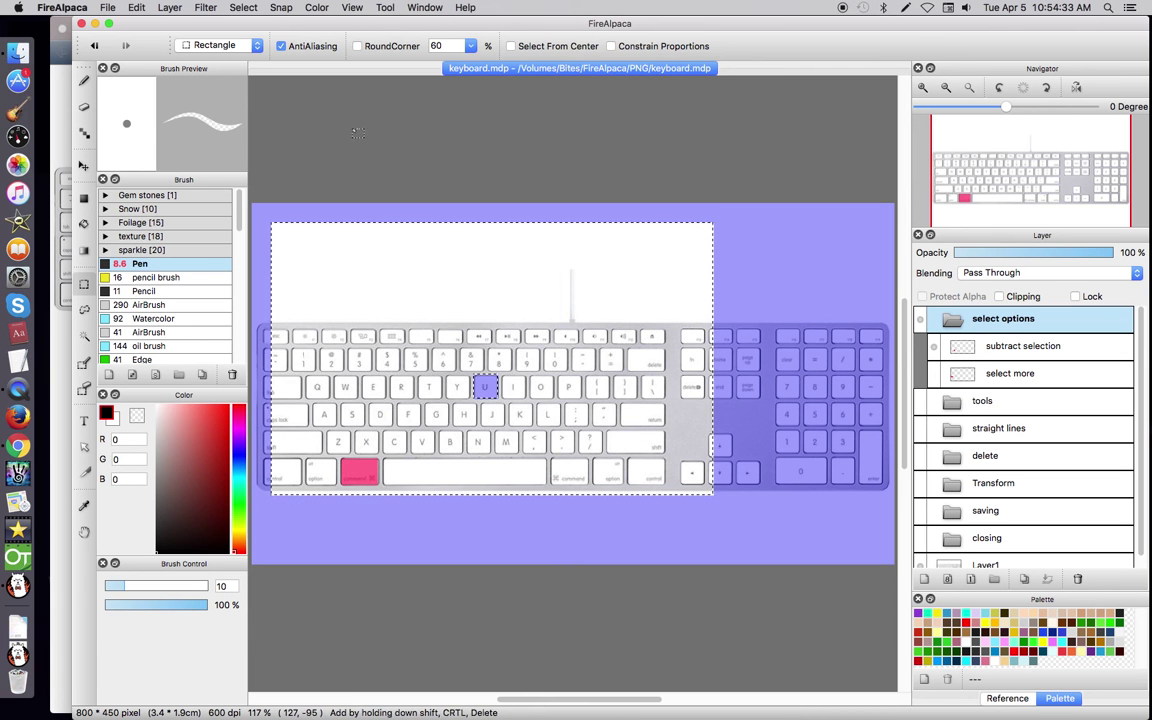
Browse the Snap, Color, View and Tool menus to show their shortcuts, then close the Tool menu.
left_click(280, 8)
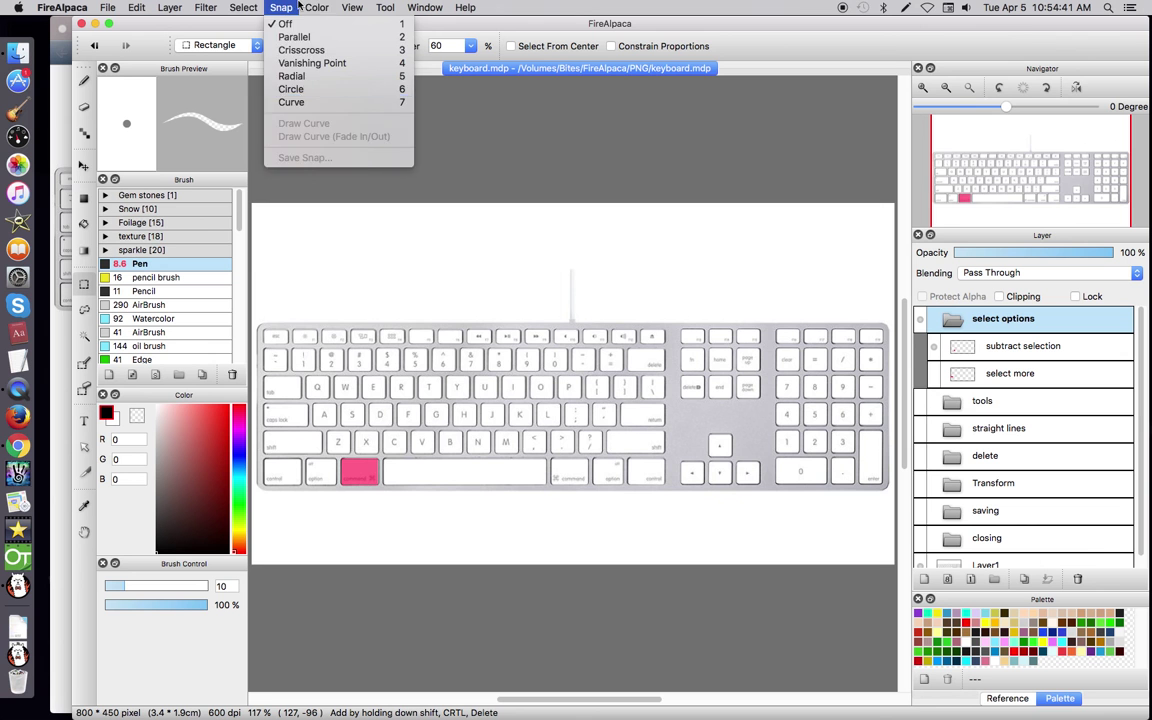
mouse_move(316, 8)
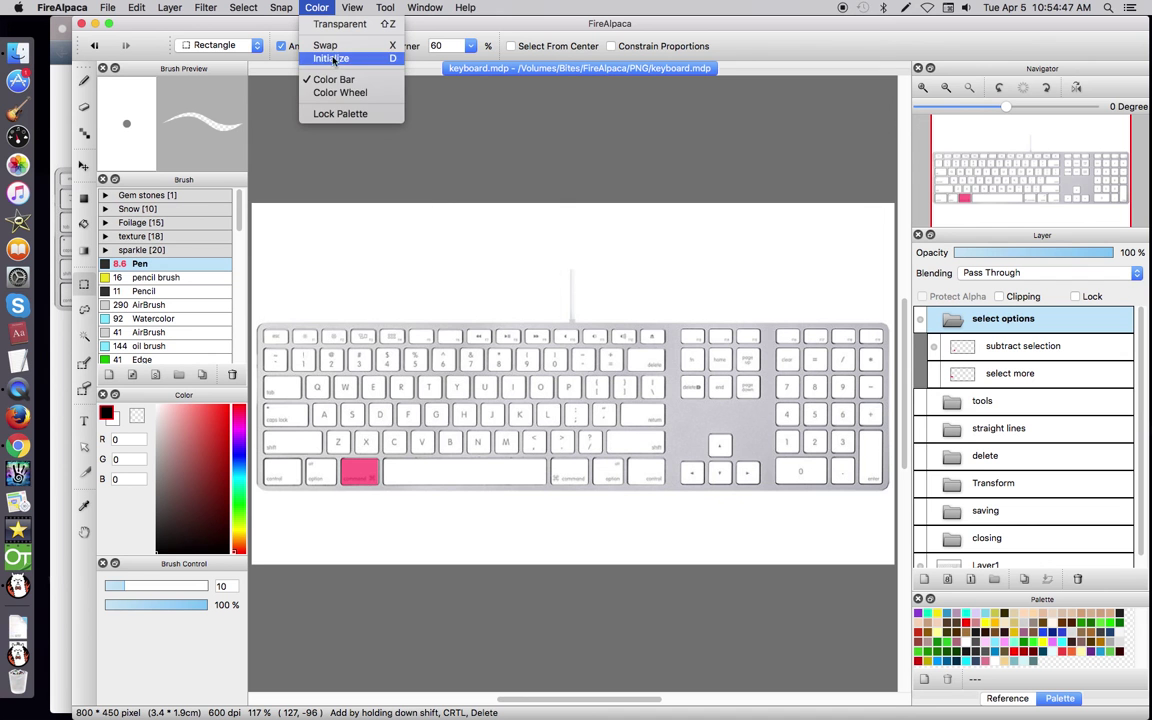
mouse_move(352, 8)
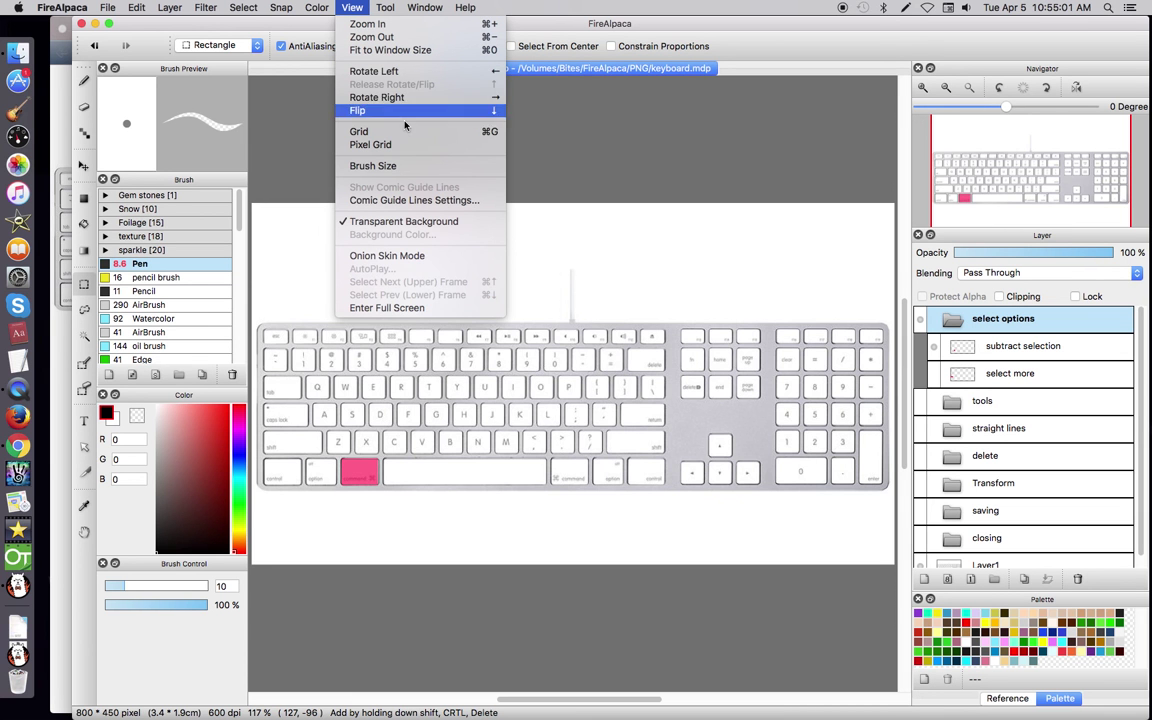
mouse_move(394, 18)
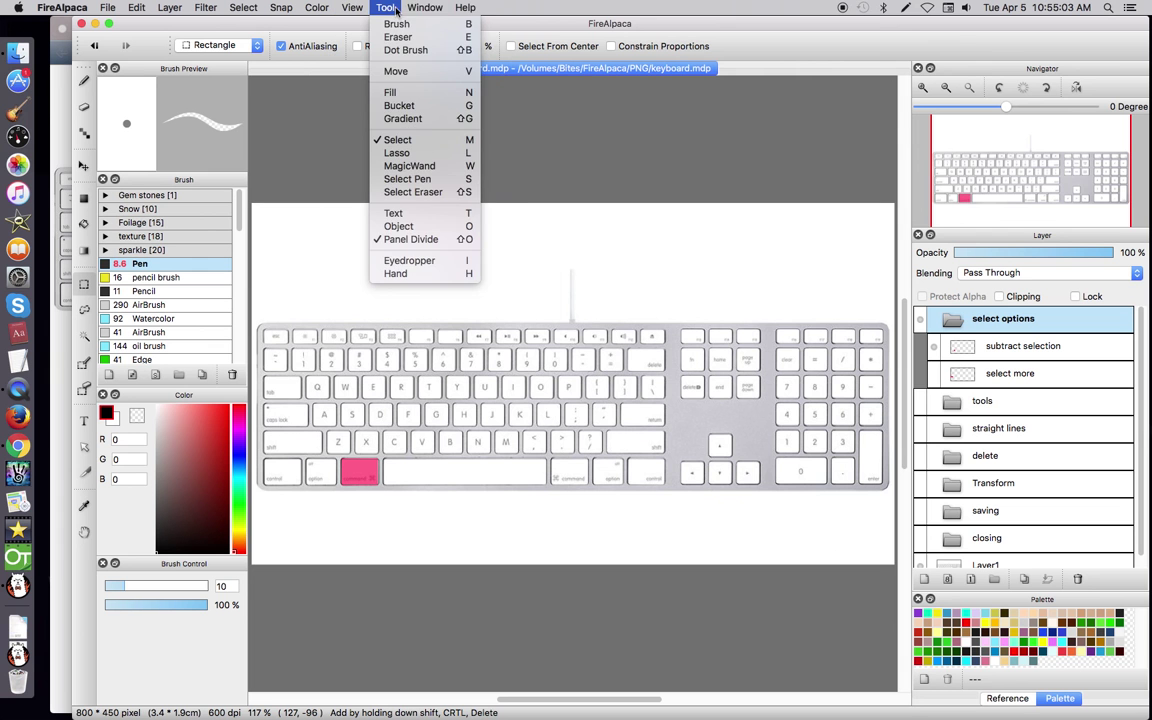
left_click(276, 149)
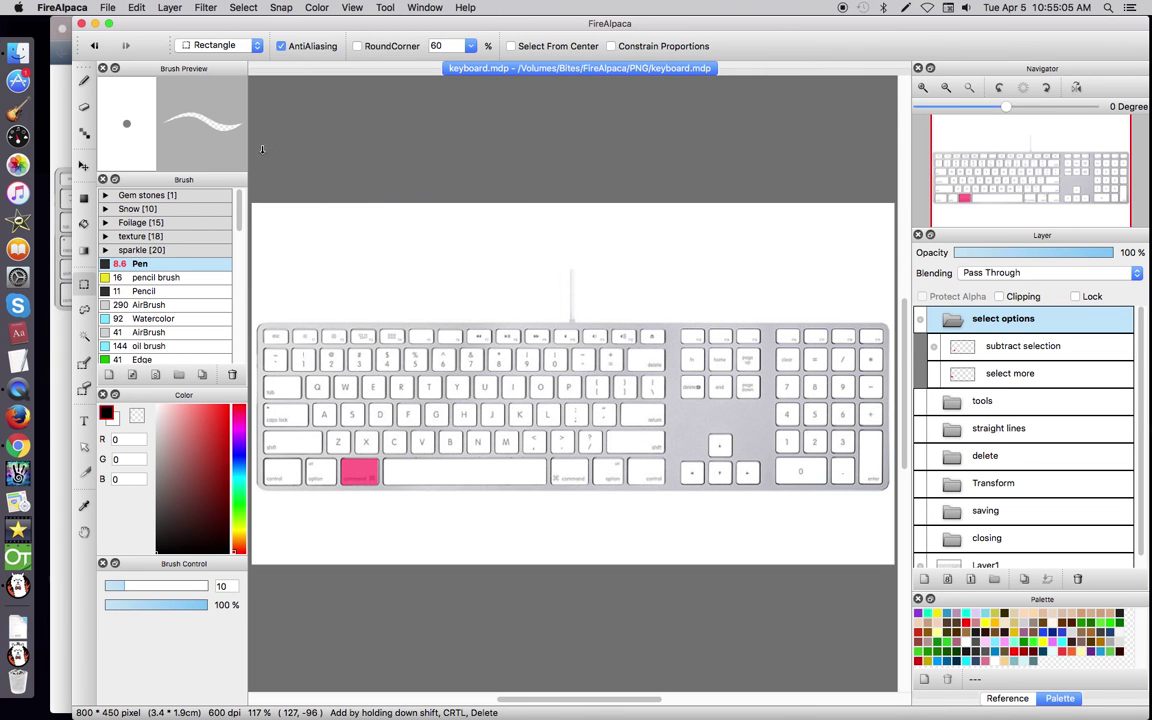